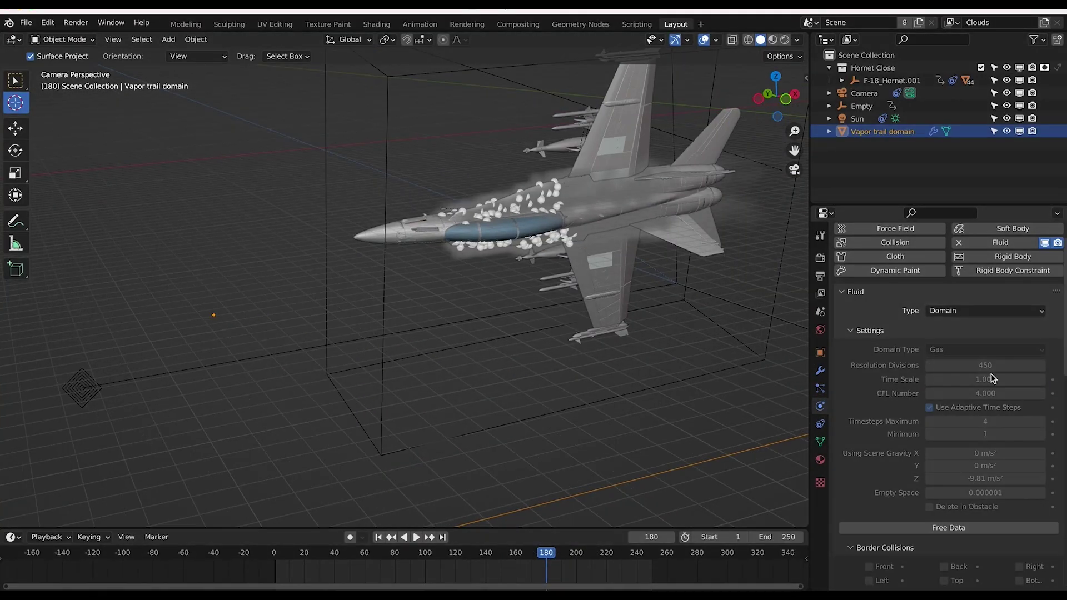
Set the 'vapor trails' Principled Volume density to 8 for thicker white trails
scroll(990, 377, down, 10)
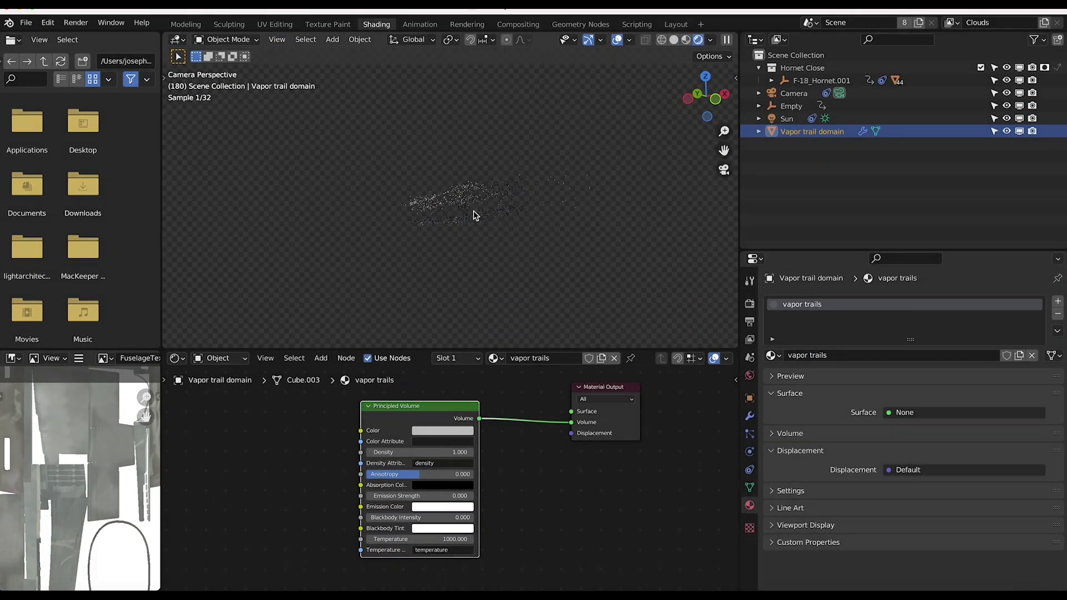
text(8)
key(Return)
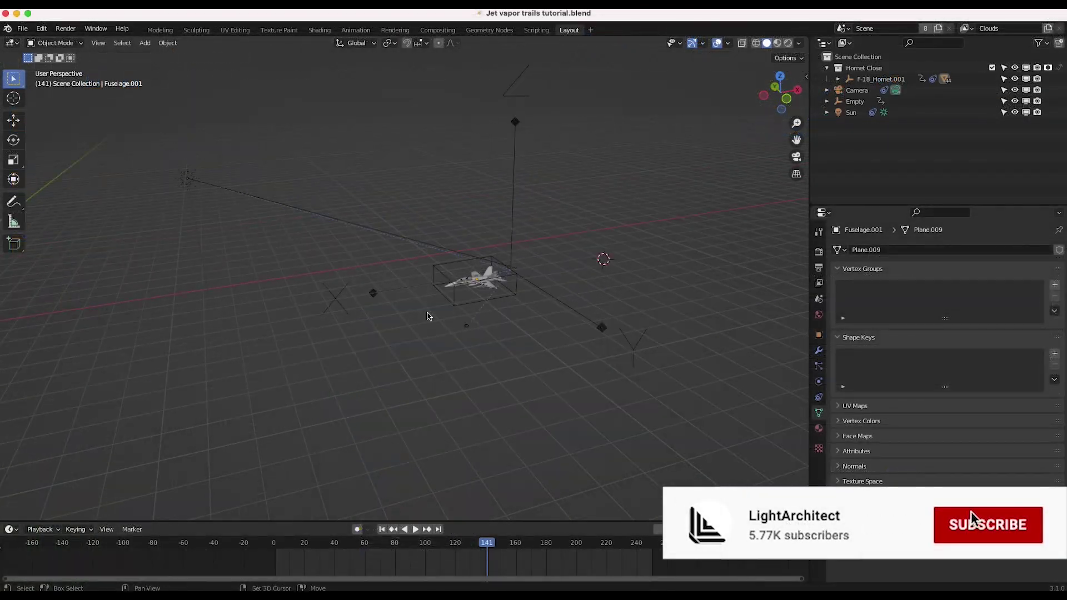
Select the F-18_Hornet.001 parent empty
shift+scroll(429, 316, left, 2)
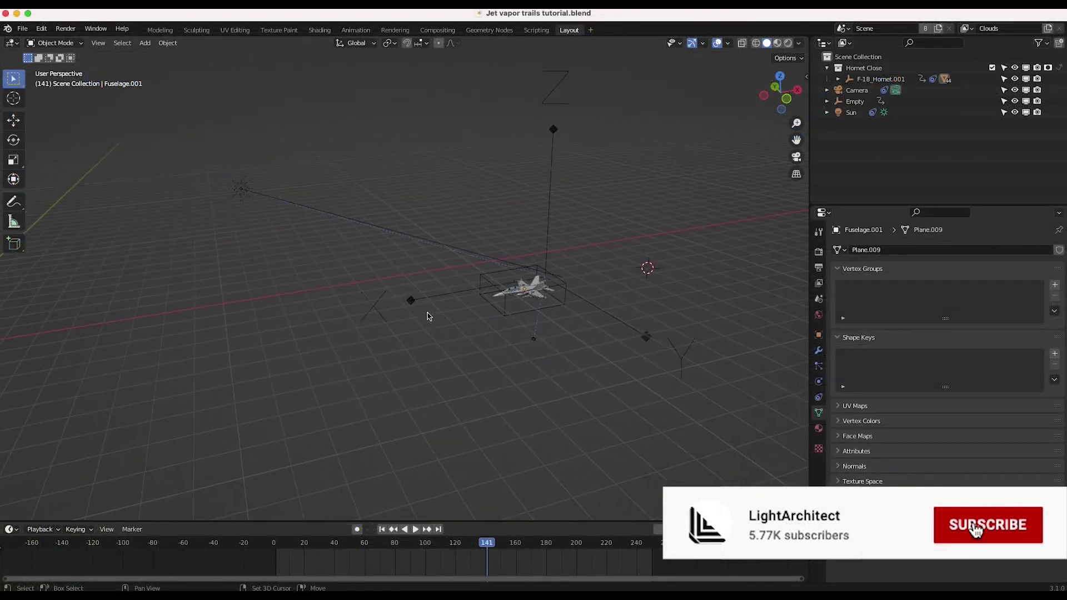
scroll(429, 316, down, 2)
shift+scroll(429, 316, left, 5)
scroll(429, 316, up, 2)
scroll(429, 316, up, 5)
shift+scroll(429, 316, right, 5)
scroll(429, 316, up, 2)
shift+scroll(429, 316, down, 3)
scroll(429, 316, down, 3)
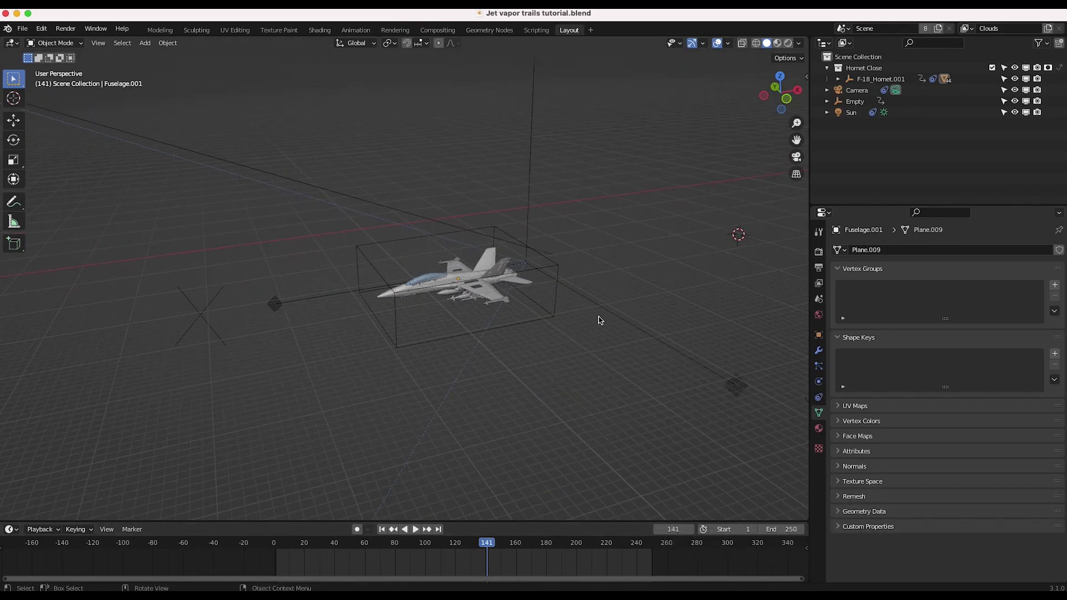
scroll(599, 320, down, 6)
shift+scroll(253, 369, left, 4)
click(520, 259)
Frame the jet and scrub its flight animation through frames 162 to 203
scroll(520, 259, down, 2)
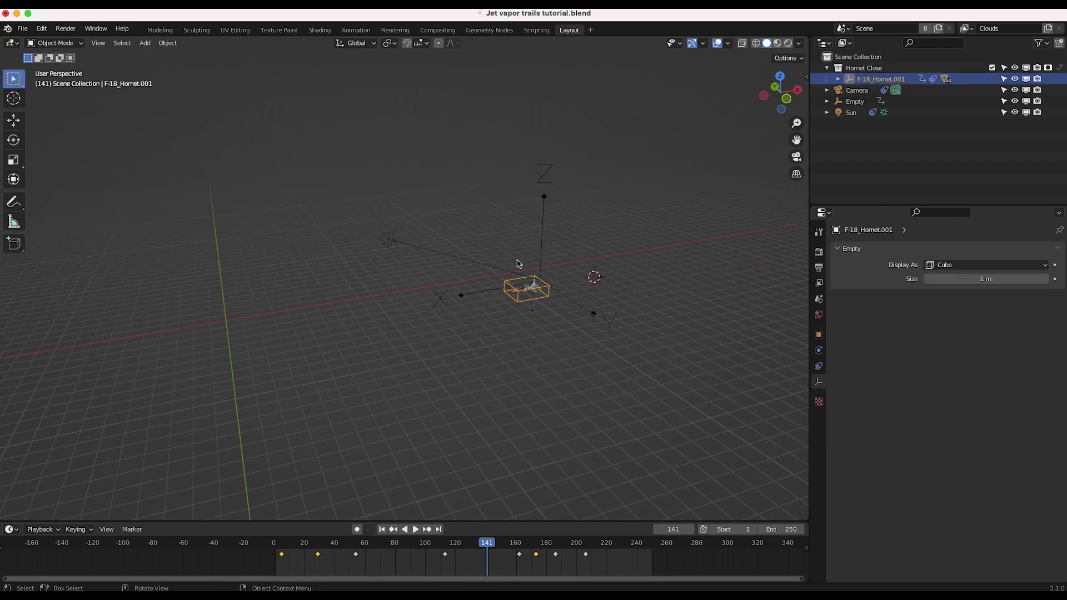
drag(282, 552, 555, 548)
key(KP_Decimal)
key(space)
drag(483, 548, 560, 548)
shift+scroll(681, 277, right, 3)
scroll(682, 277, up, 3)
shift+scroll(682, 277, right, 3)
key(shift+c)
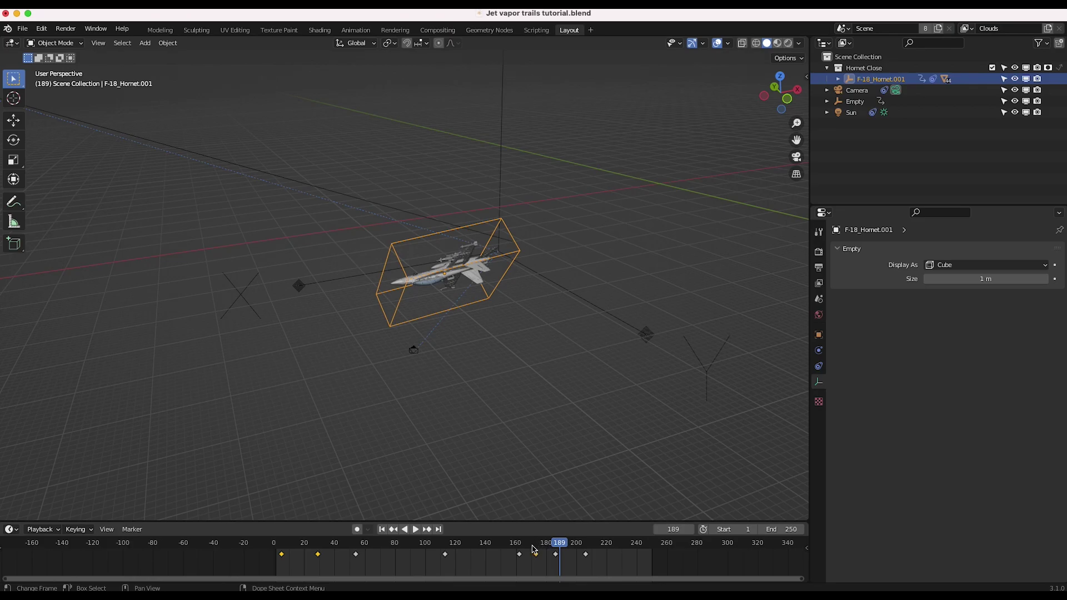
drag(533, 549, 563, 541)
Select the jet's Fuselage.001 mesh
shift+scroll(617, 272, right, 5)
ctrl+scroll(375, 302, up, 4)
shift+scroll(375, 302, left, 3)
shift+scroll(387, 334, left, 5)
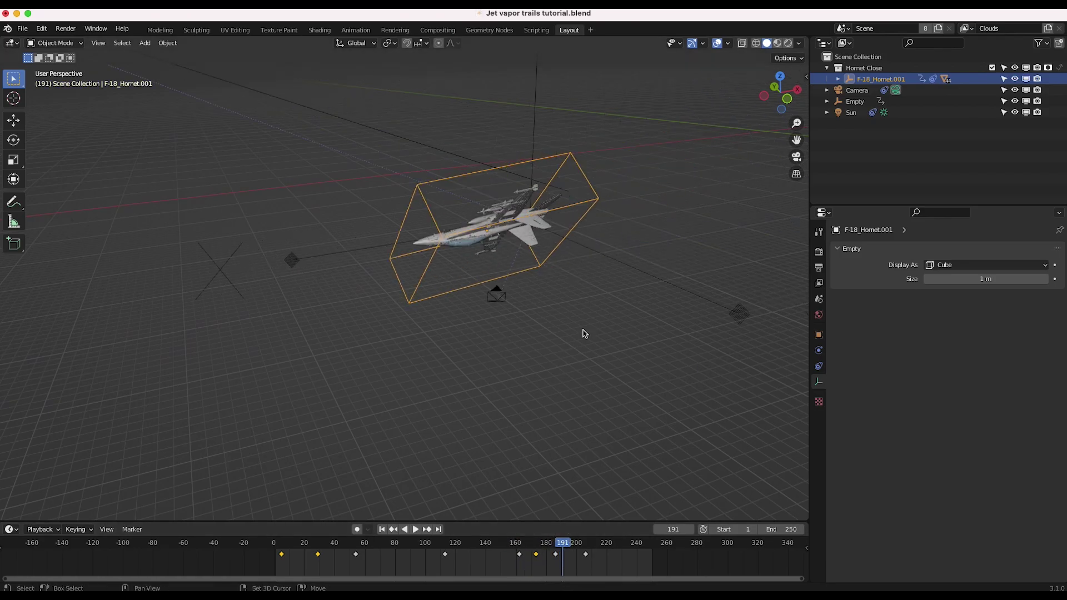
shift+scroll(585, 334, right, 5)
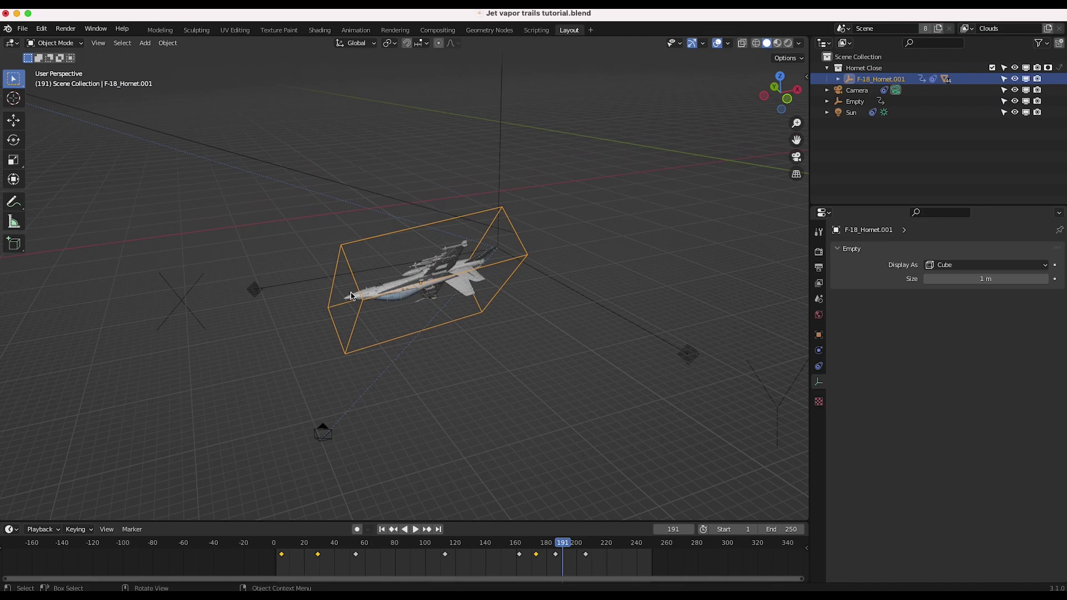
click(387, 291)
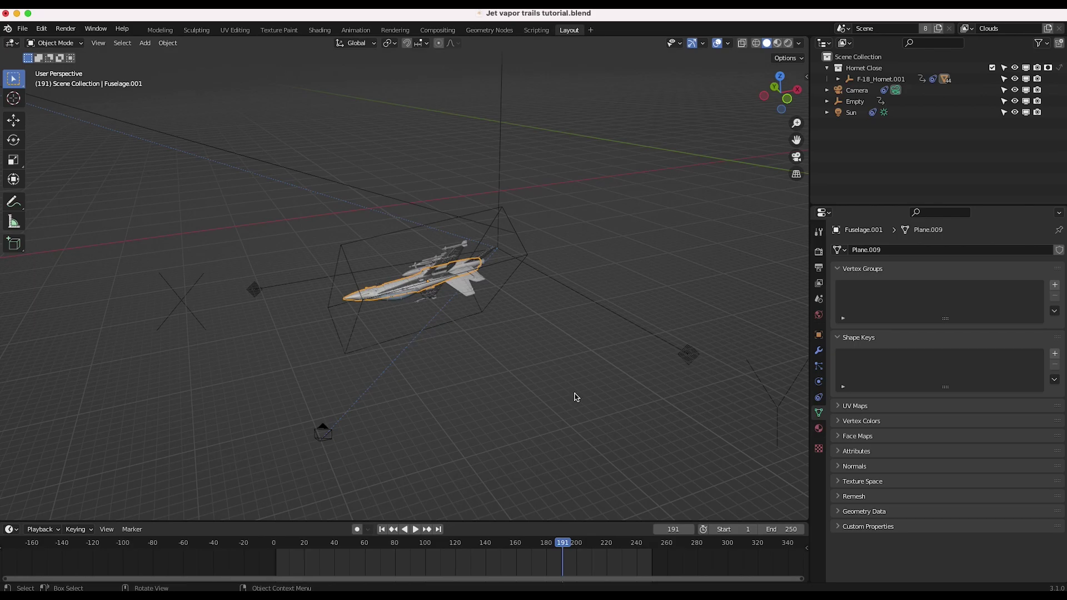
Look through the scene camera, enlarge its frame, and scrub back toward frame 158
click(99, 43)
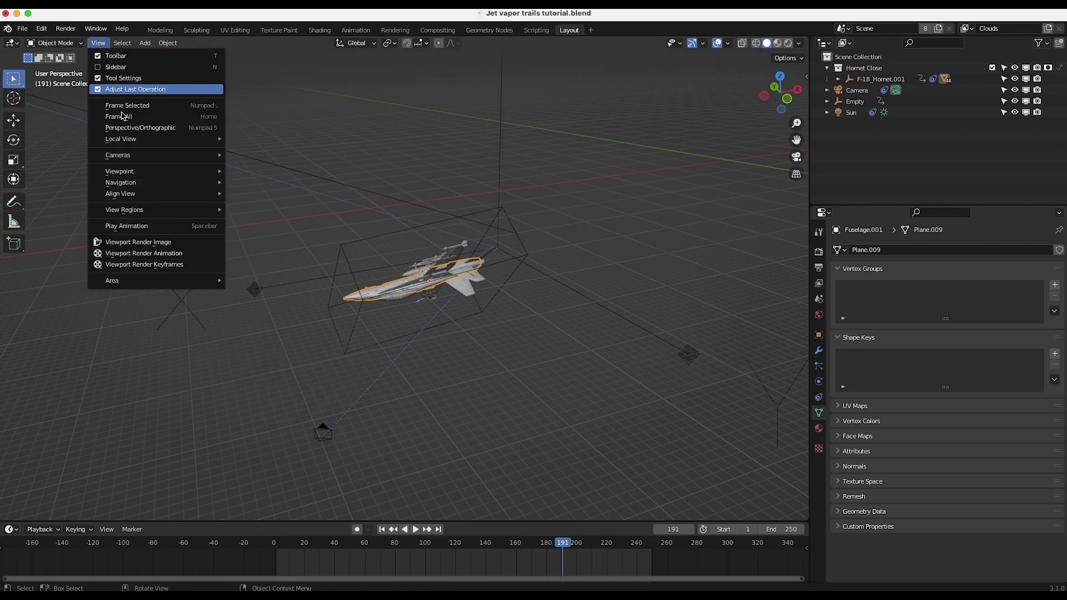
mouse_move(120, 172)
click(252, 172)
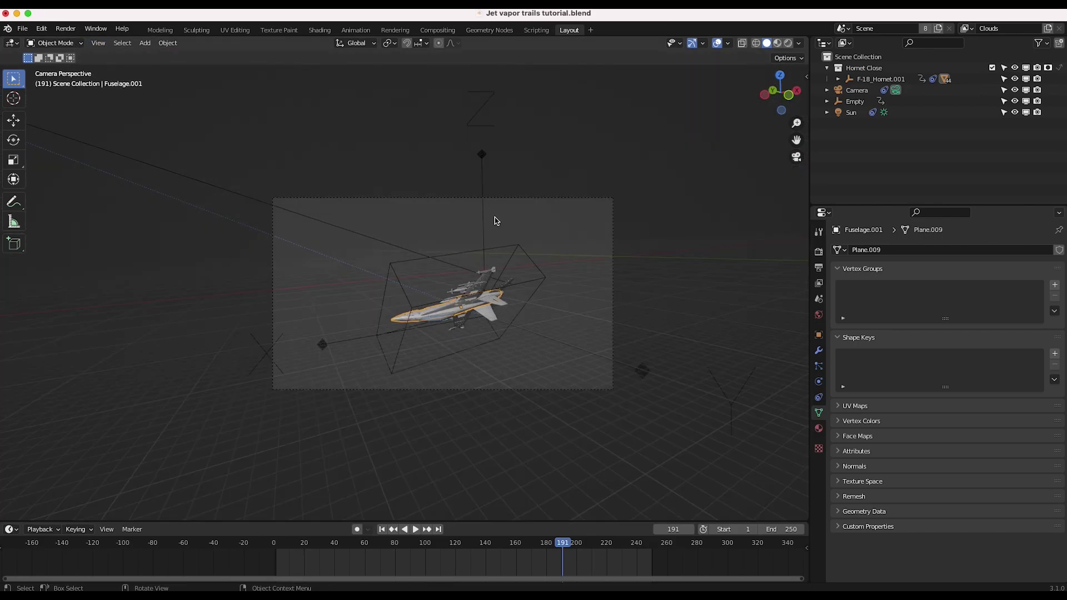
scroll(472, 307, up, 4)
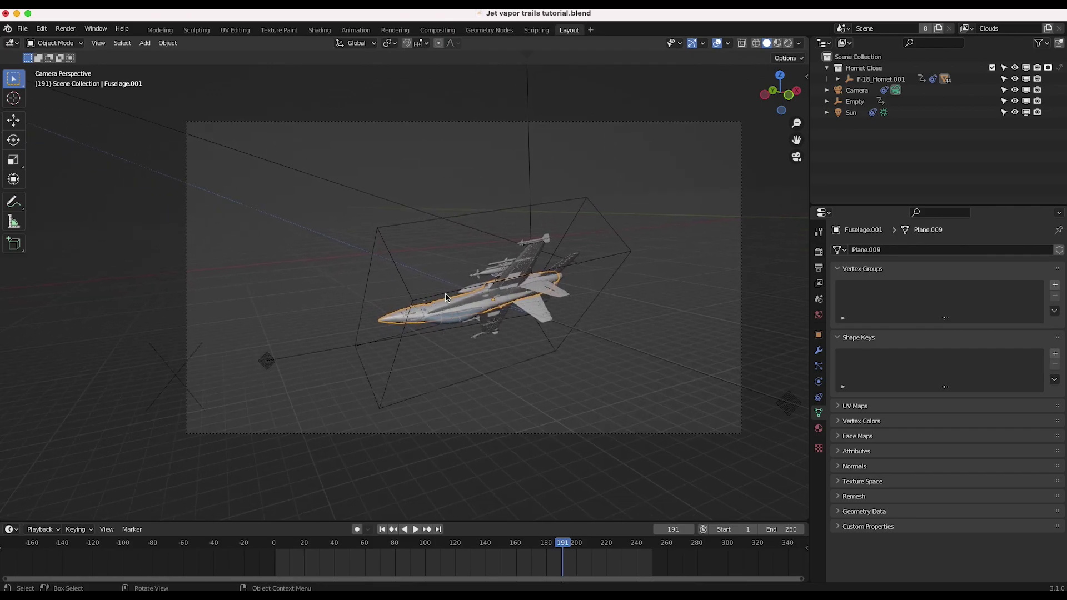
mouse_move(528, 556)
mouse_down()
mouse_move(496, 557)
mouse_move(565, 557)
mouse_move(512, 546)
mouse_move(578, 551)
mouse_move(513, 547)
mouse_up()
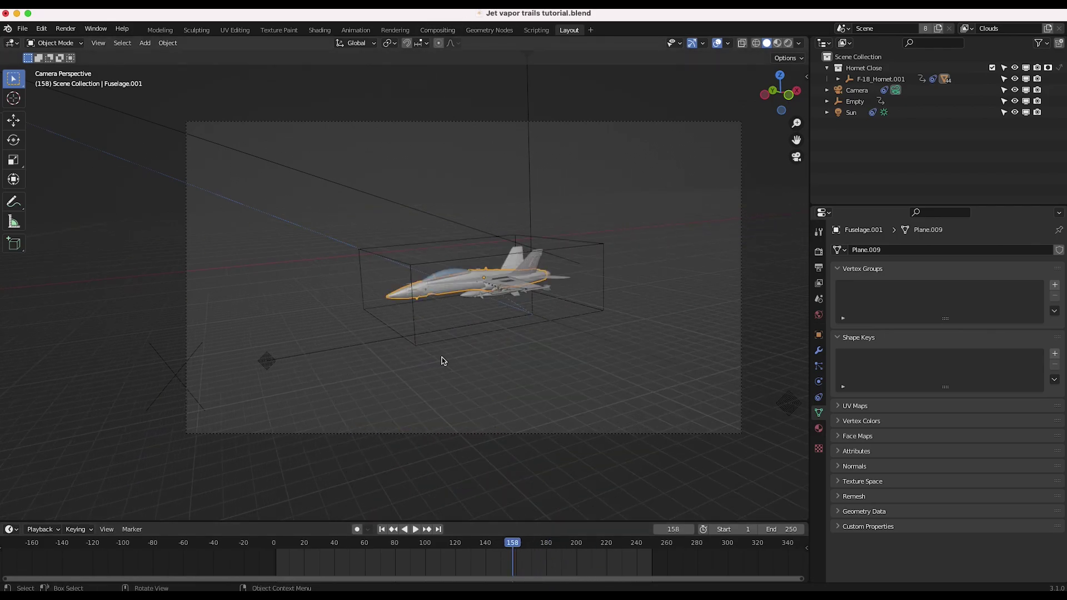
Add a ParticleSystem to Fuselage.001 and scrub to watch halo particles trail the jet
click(819, 366)
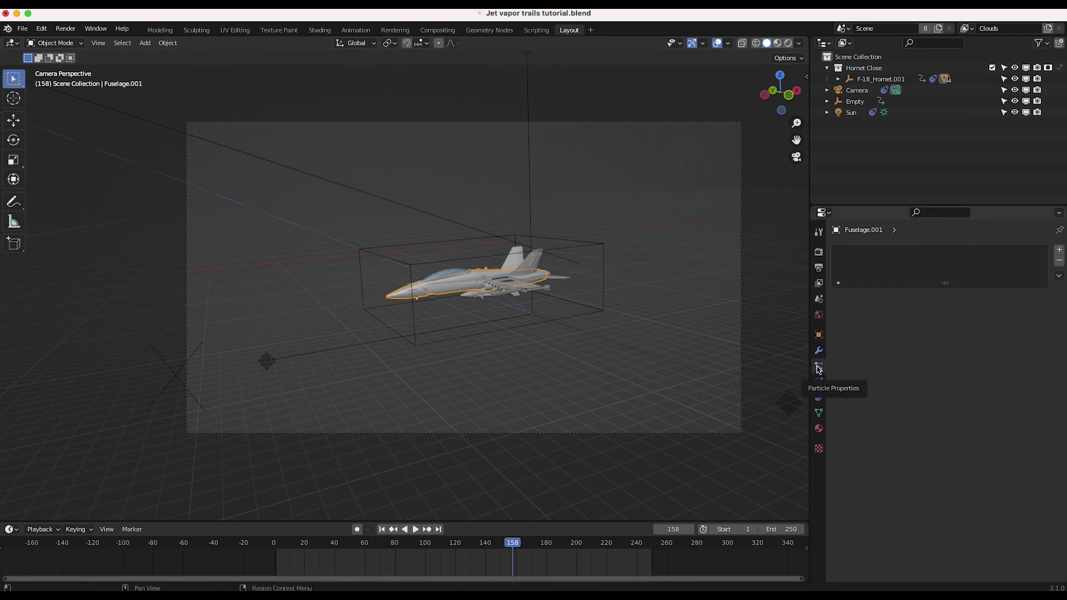
click(1059, 251)
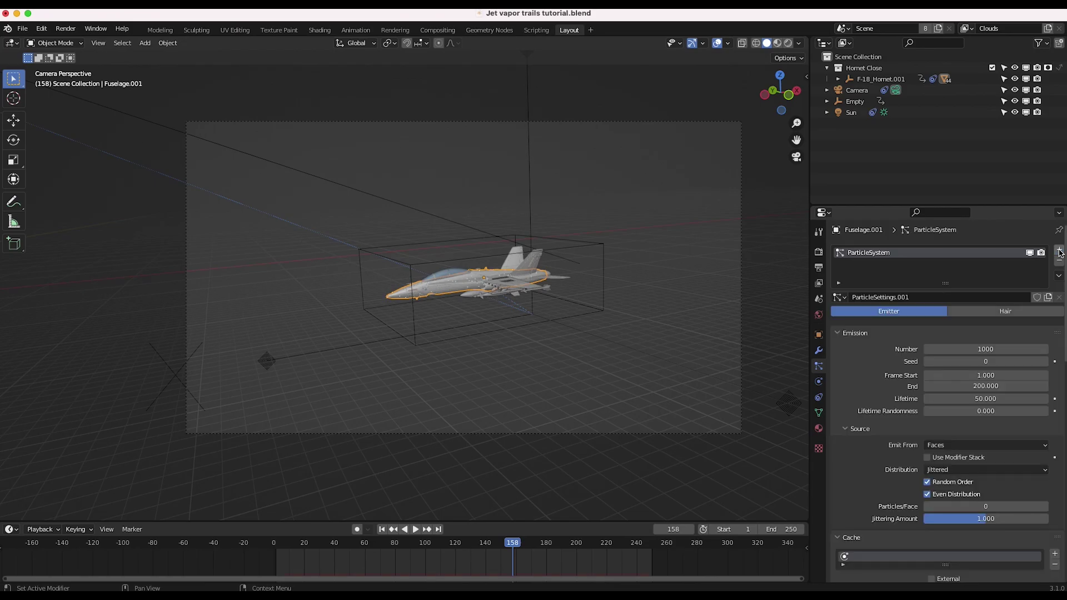
drag(394, 543, 486, 547)
scroll(596, 275, up, 2)
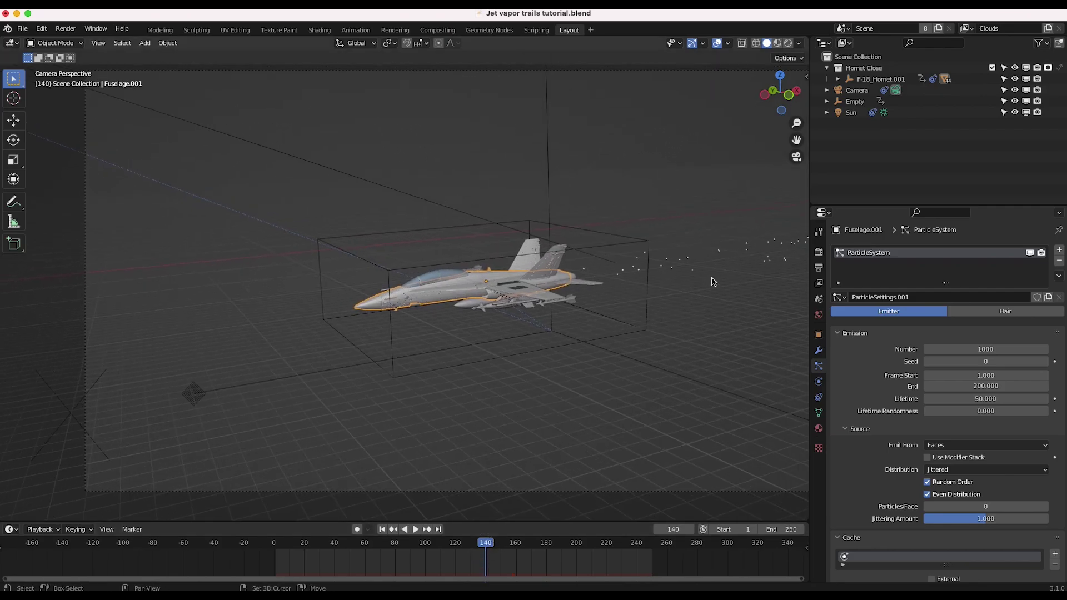
scroll(681, 293, down, 1)
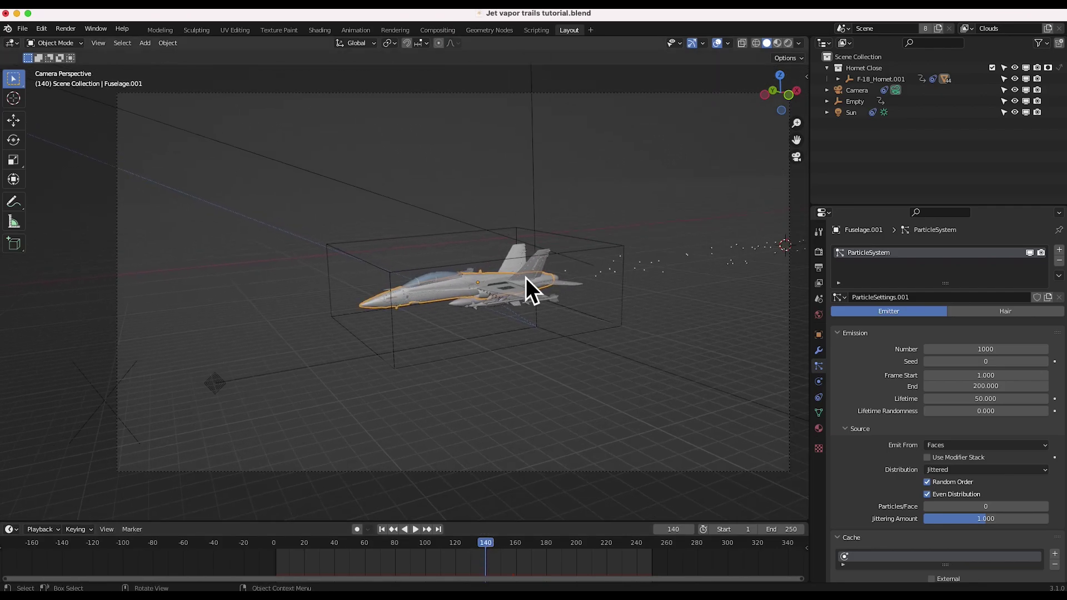
scroll(939, 456, down, 10)
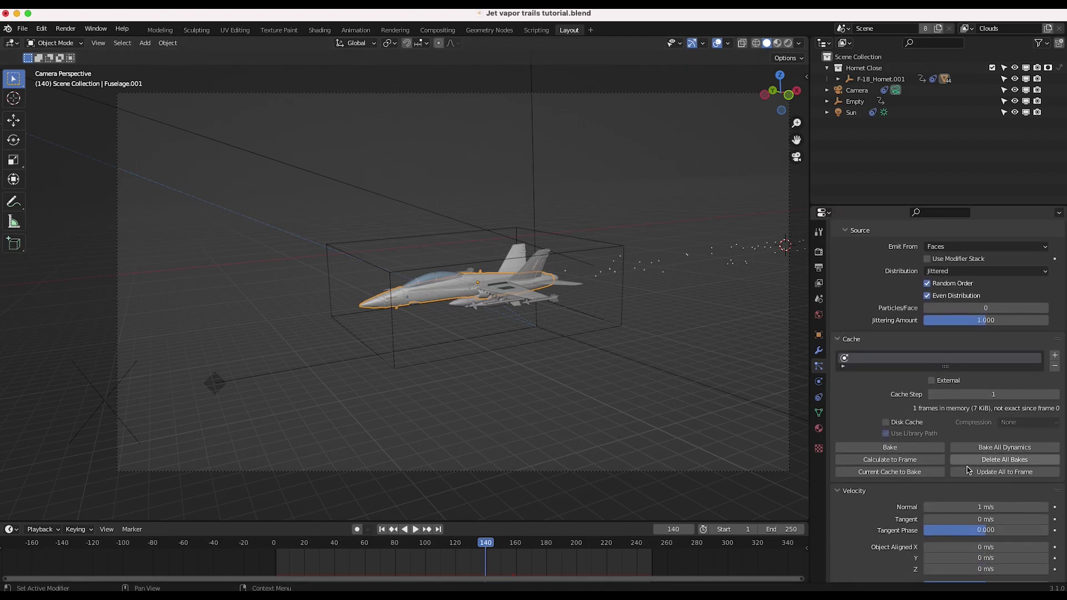
scroll(848, 407, down, 6)
drag(347, 566, 434, 573)
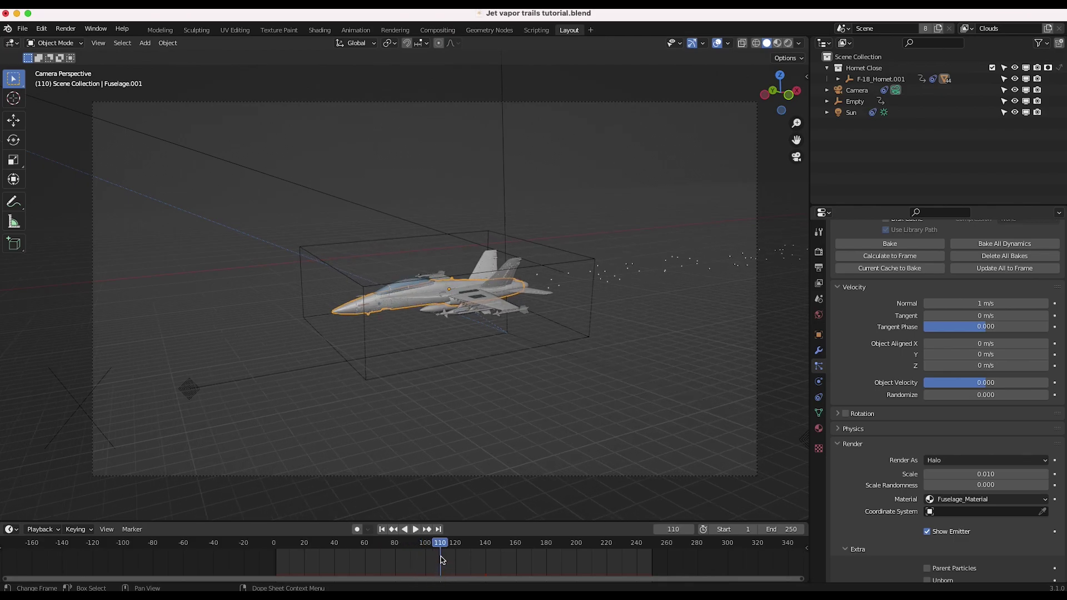
drag(440, 544, 533, 556)
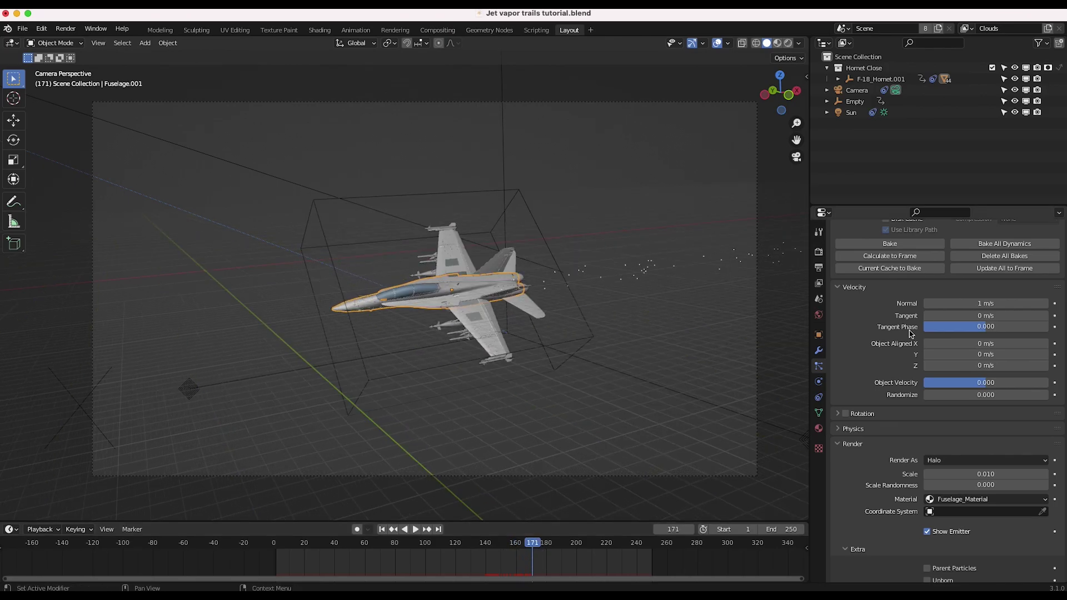
Set the emission Frame Start to 170 and preview emission around frame 170
scroll(910, 334, up, 15)
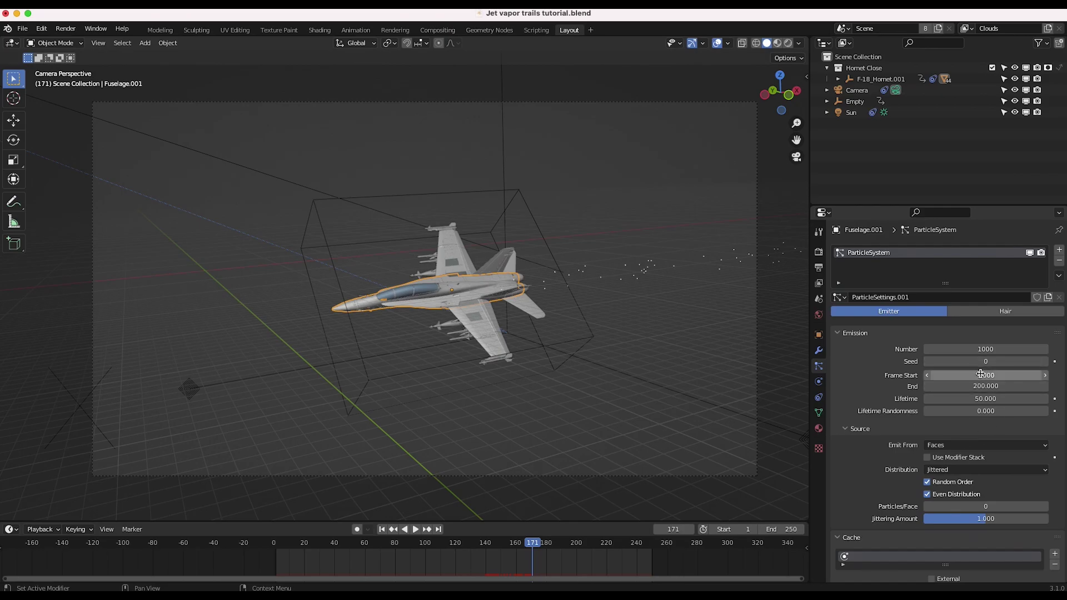
click(979, 375)
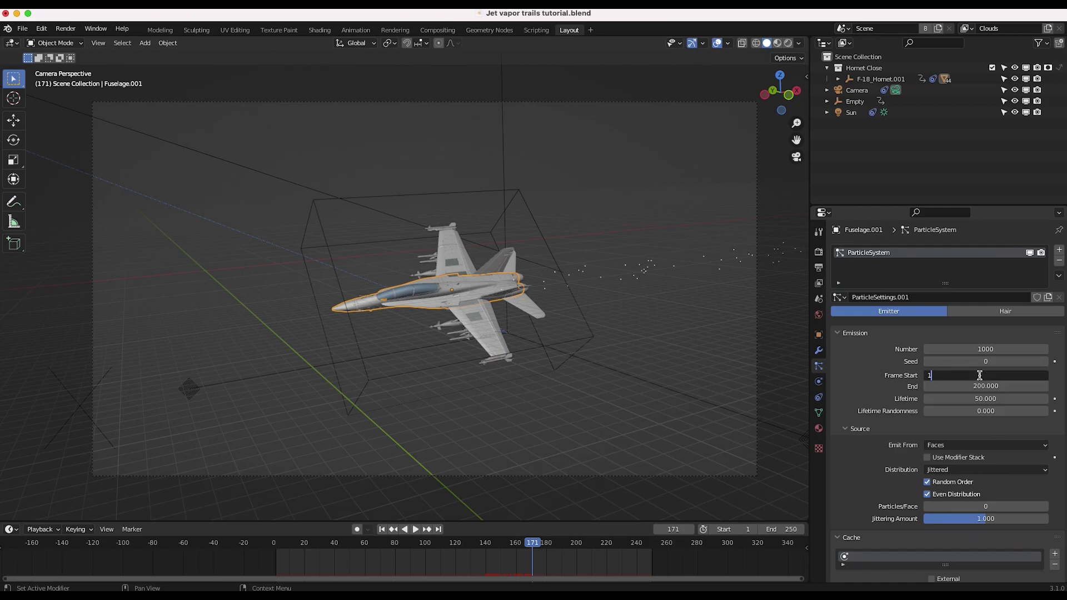
text(170)
key(Return)
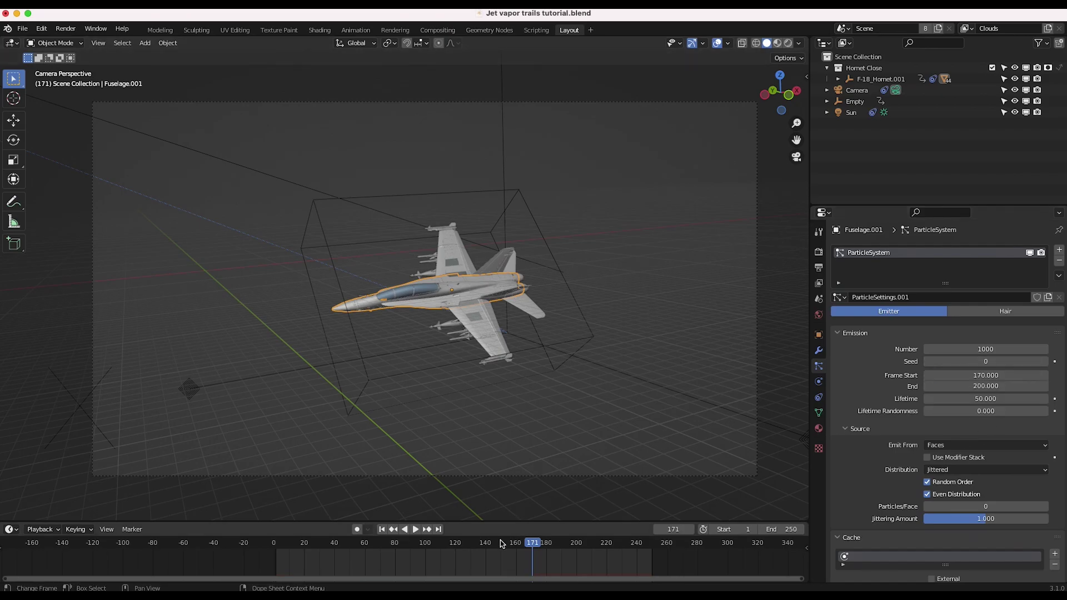
click(499, 543)
key(space)
drag(503, 544, 540, 565)
key(space)
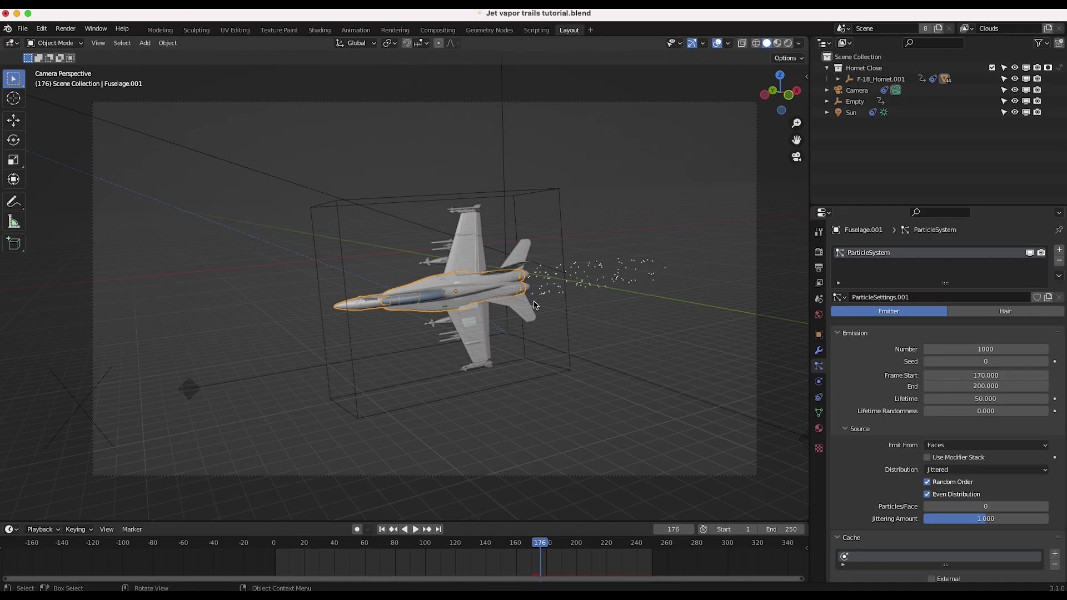
mouse_move(532, 546)
mouse_down()
mouse_move(559, 547)
mouse_move(526, 550)
mouse_move(543, 549)
mouse_up()
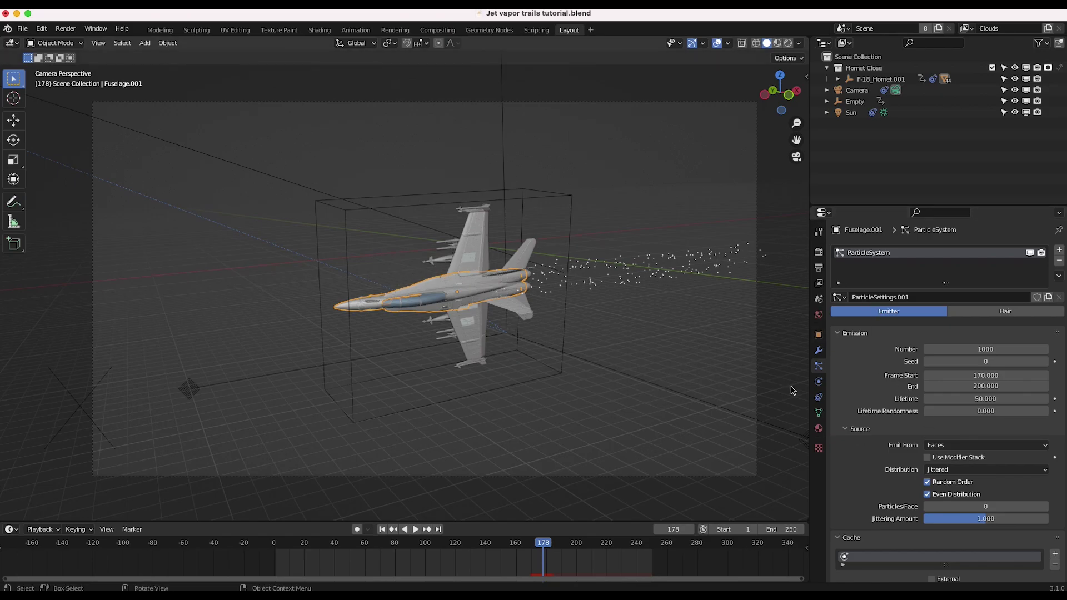
Set particle Lifetime to 1 and Number to 7000, previewing on the timeline
click(985, 399)
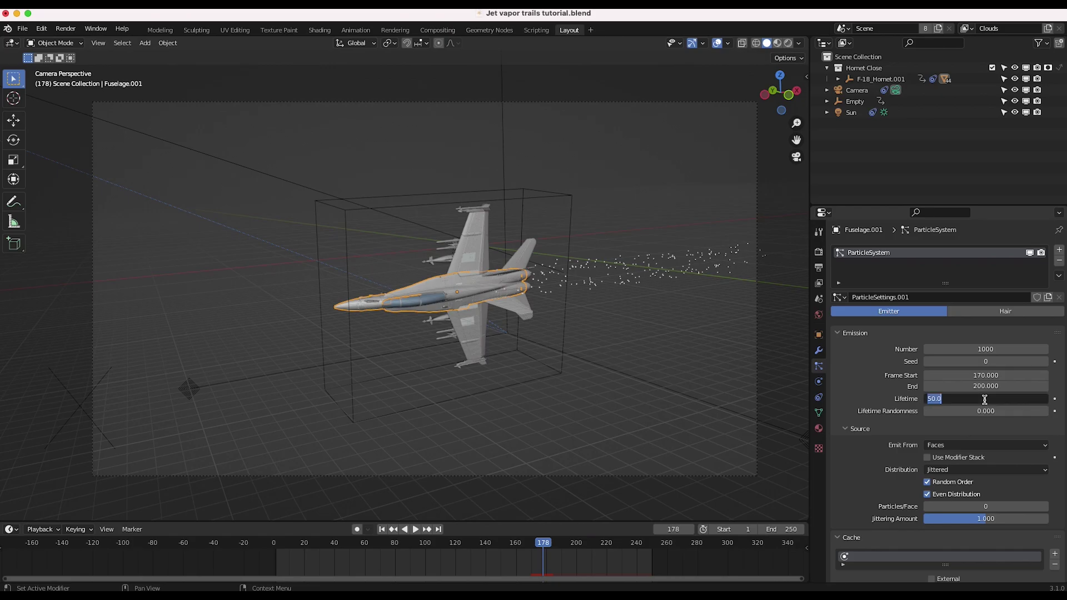
key(Return)
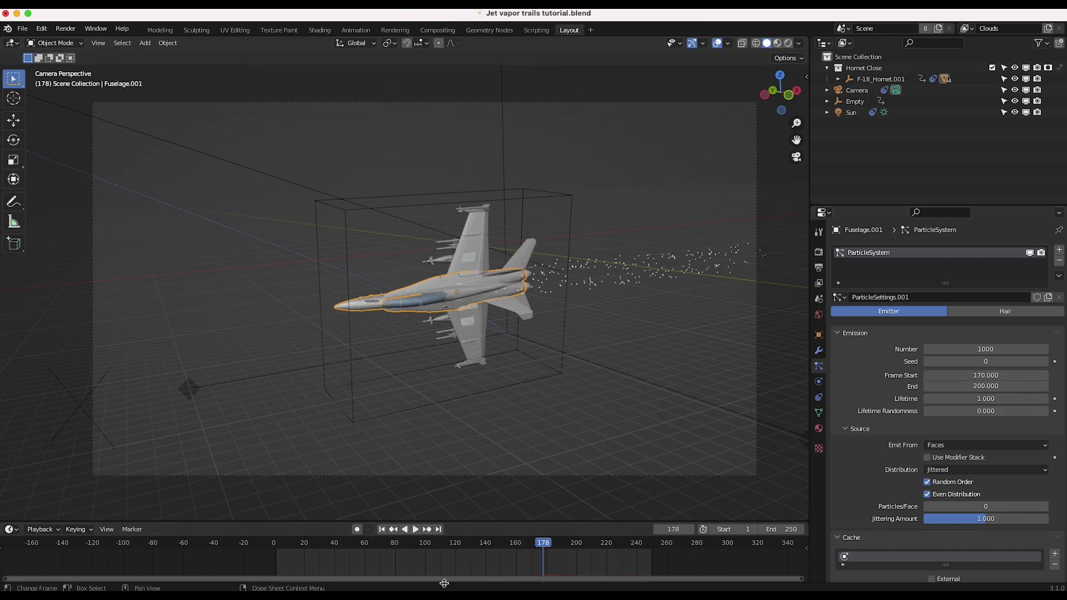
drag(491, 546, 545, 546)
scroll(409, 341, up, 8)
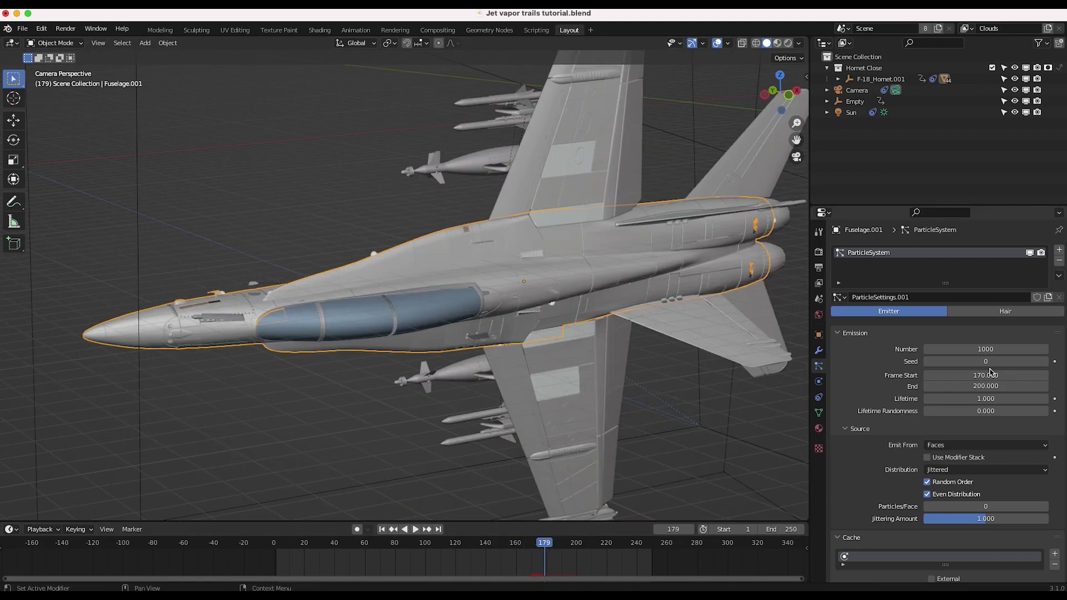
click(984, 353)
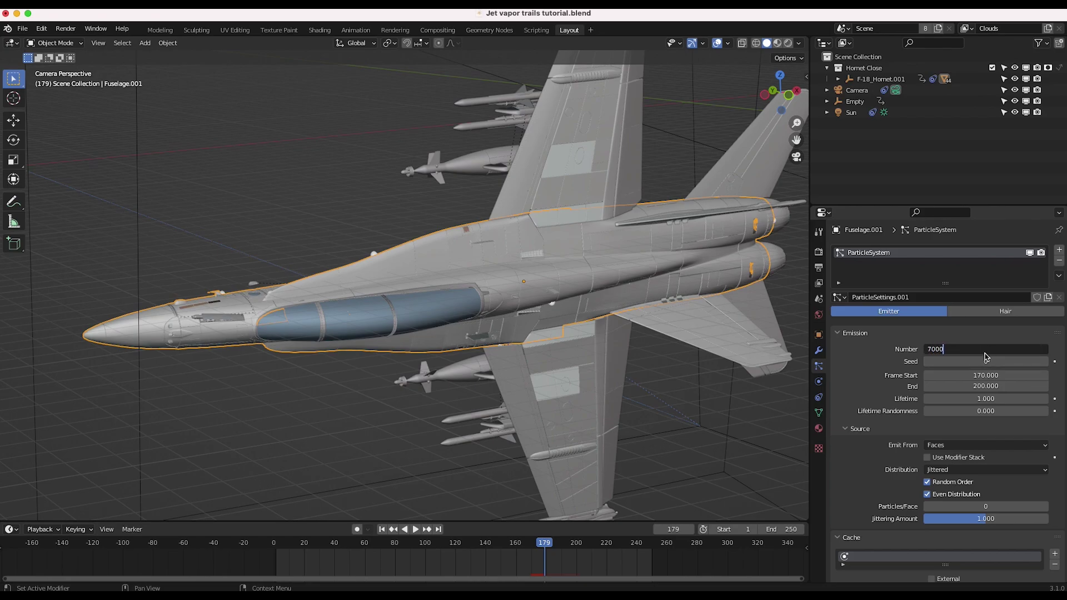
key(Return)
drag(514, 546, 544, 546)
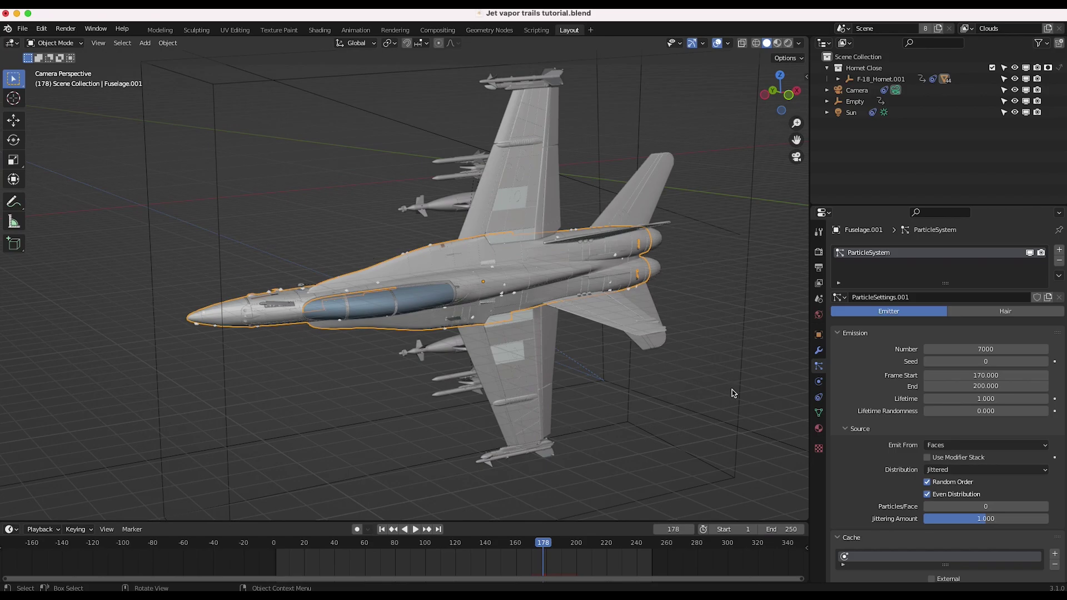
Raise the Object Aligned X velocity to 6.39 m/s and preview the particle motion
scroll(931, 442, down, 15)
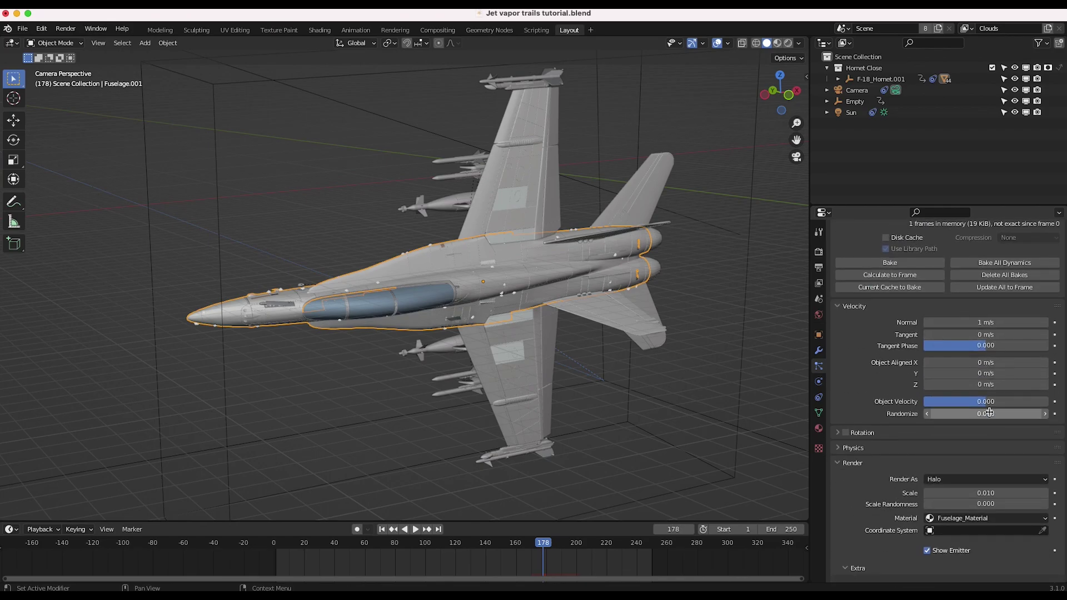
scroll(983, 420, up, 3)
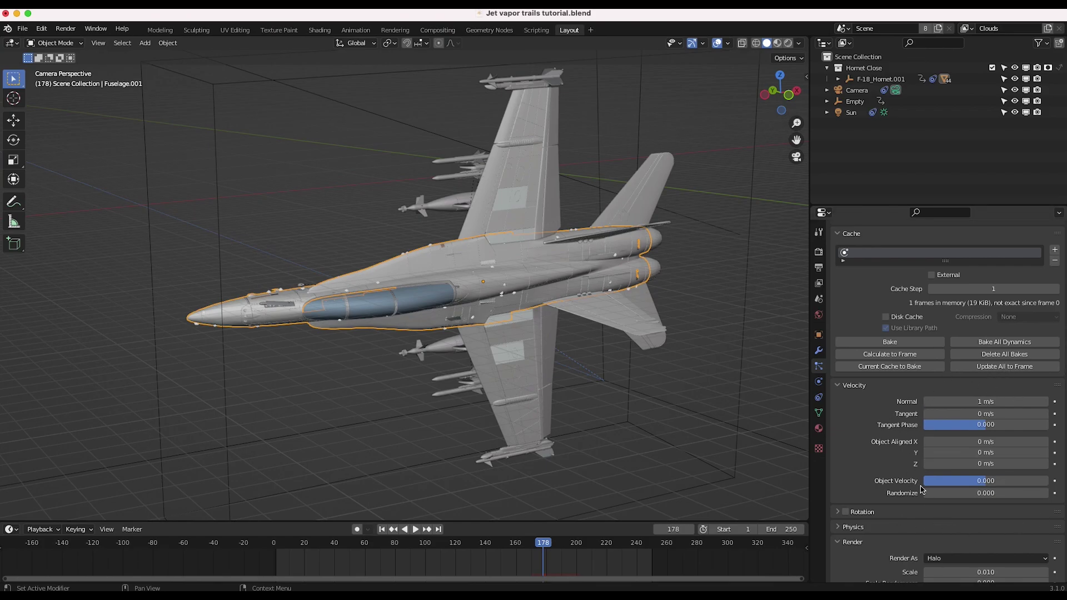
scroll(418, 239, down, 2)
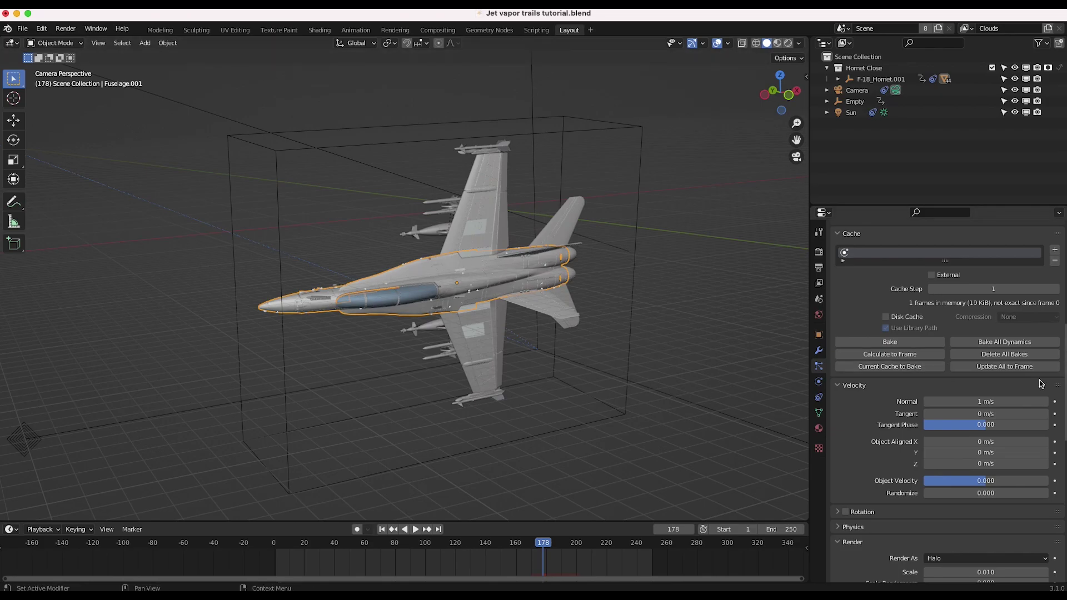
drag(957, 442, 995, 442)
drag(470, 544, 573, 544)
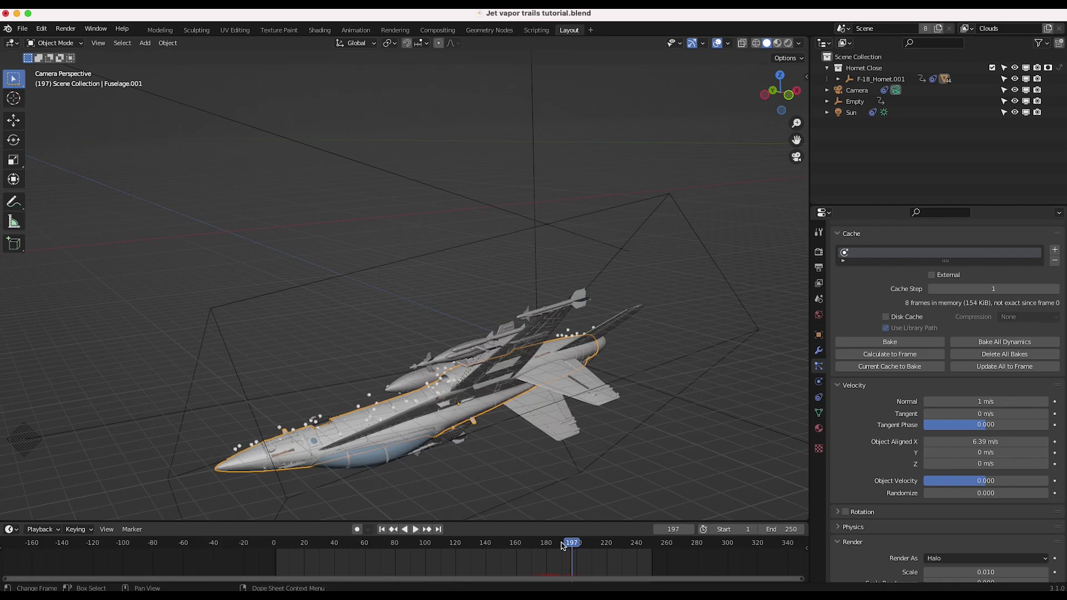
Change Object Aligned X velocity to -20, then -200 m/s, and return to camera view
click(988, 442)
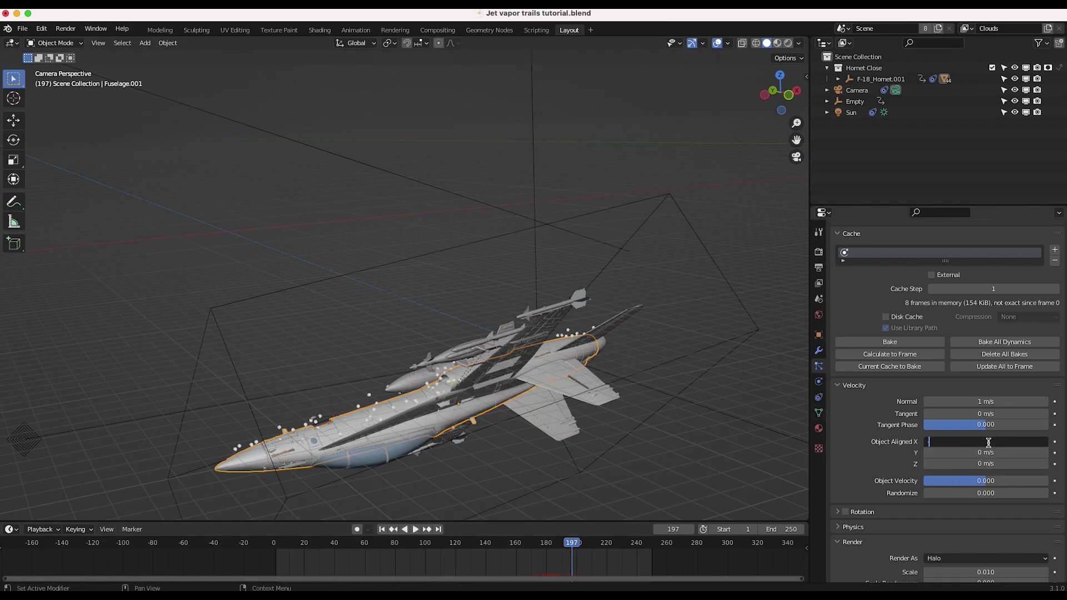
text(-20)
key(Return)
mouse_move(534, 547)
mouse_down()
mouse_move(564, 553)
mouse_move(536, 551)
mouse_up()
click(949, 441)
click(934, 442)
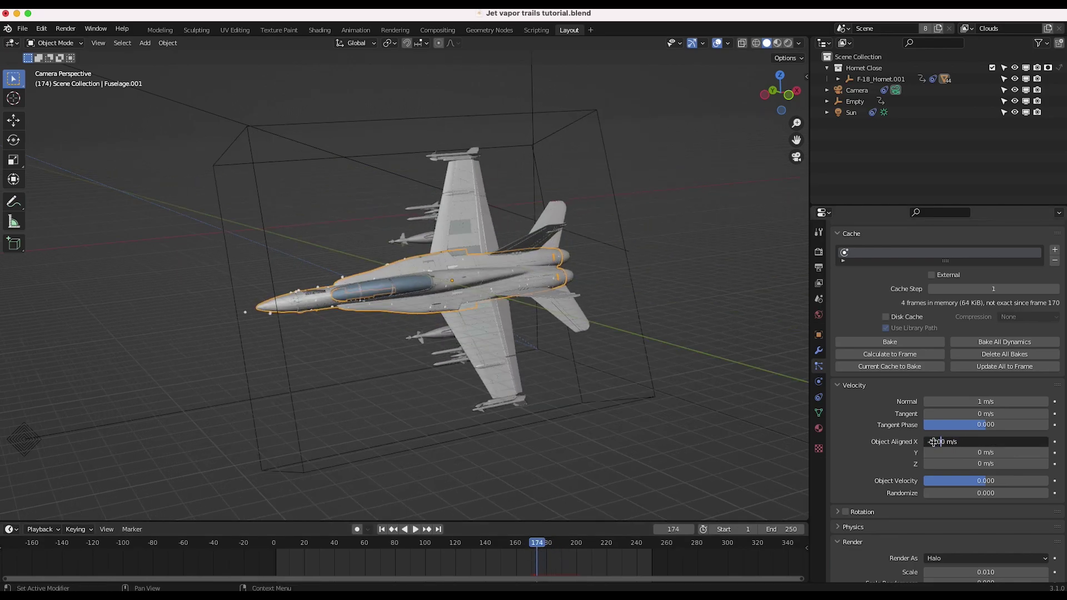
key(Return)
drag(500, 547, 549, 547)
scroll(691, 164, up, 5)
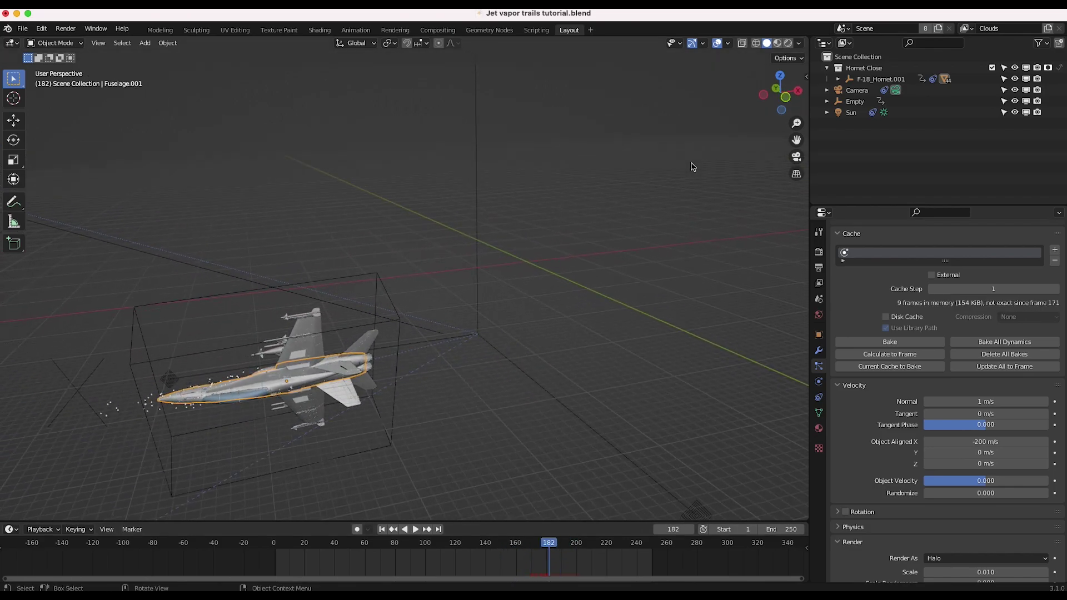
key(KP_0)
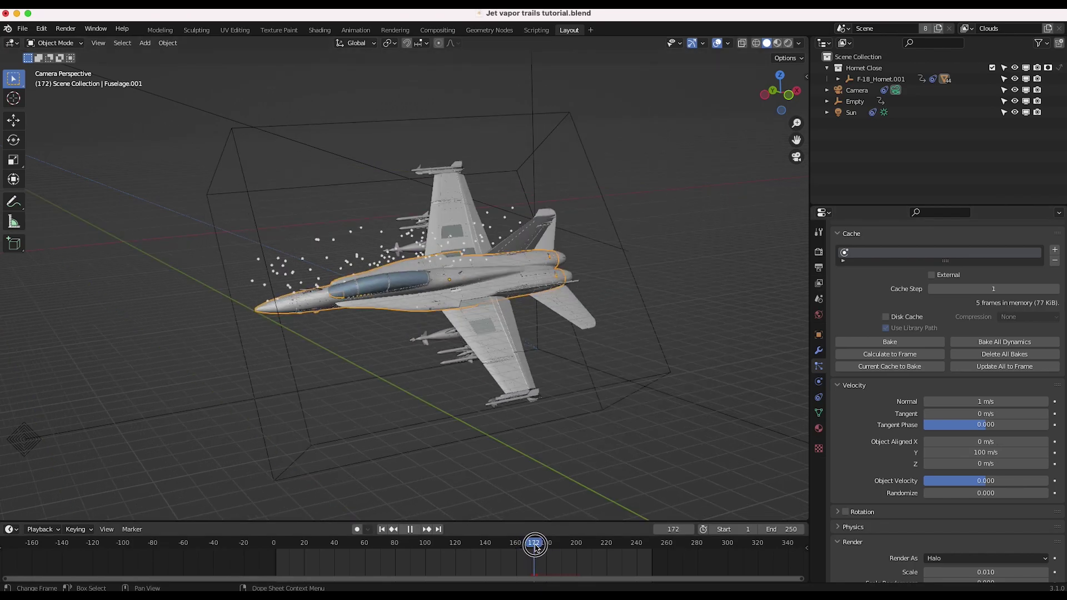
Preview the playback and set the Object Aligned Y velocity to 0
click(538, 547)
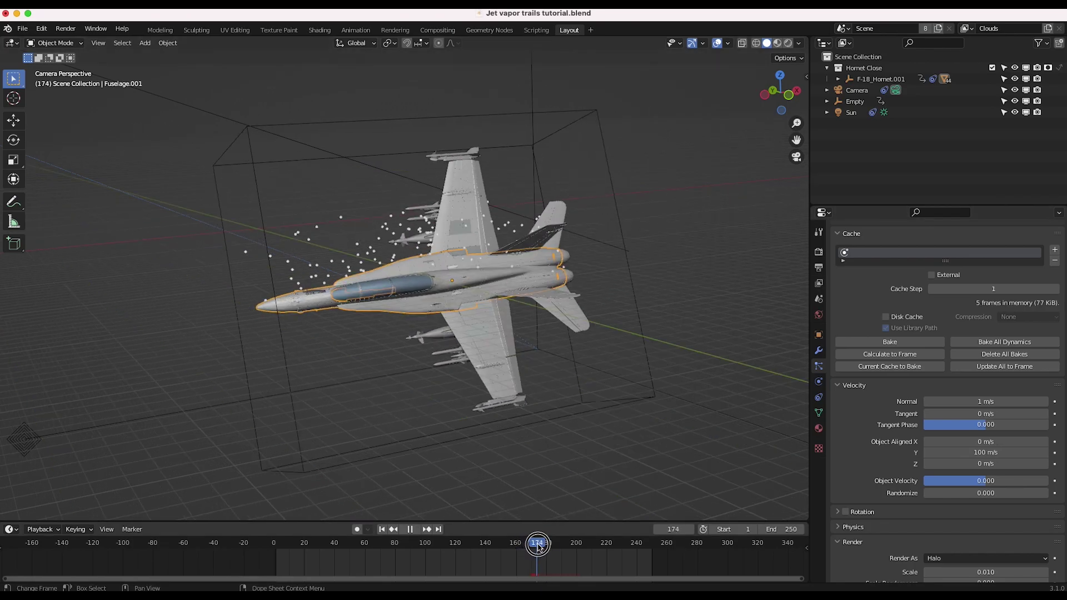
key(space)
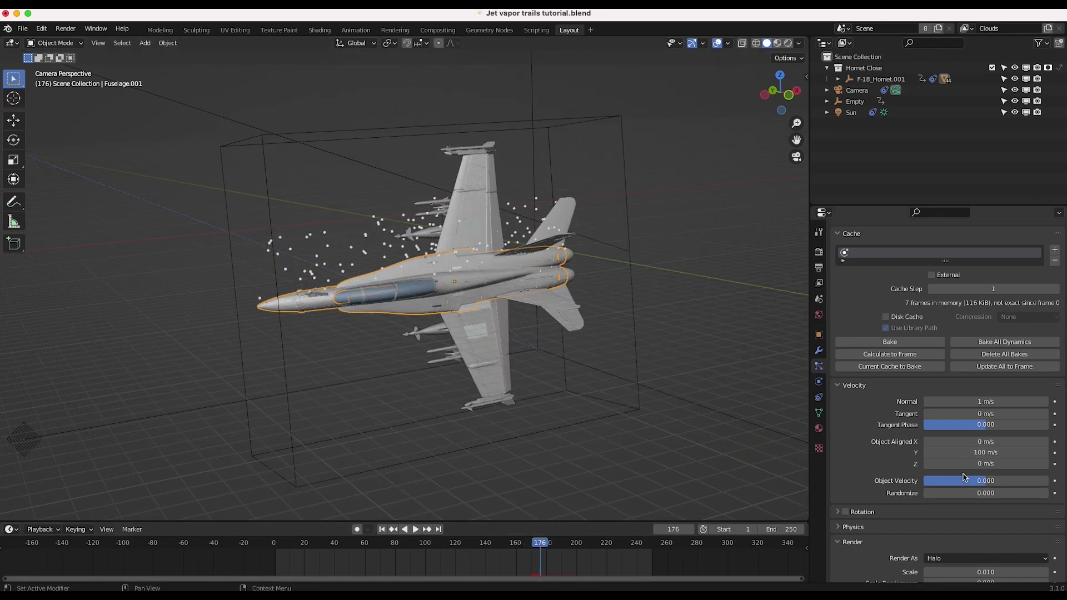
click(968, 453)
text(0)
key(Return)
Set the Object Aligned Z velocity to 100 m/s and inspect particles at frame 170
click(977, 464)
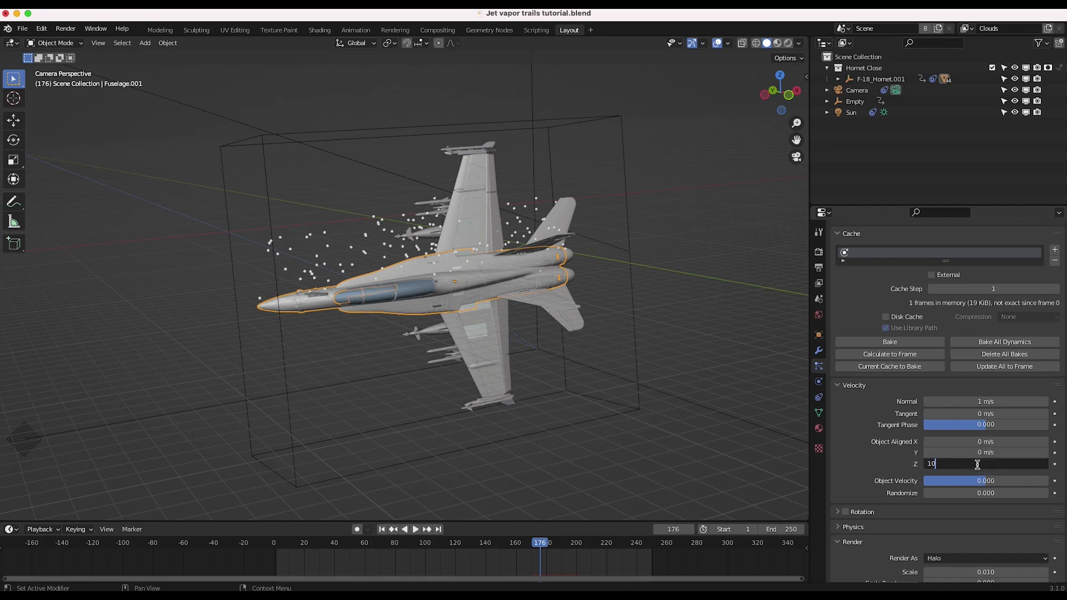
text(1000)
key(BackSpace)
key(Return)
drag(494, 548, 532, 550)
scroll(452, 318, down, 10)
scroll(478, 303, up, 10)
scroll(530, 273, left, 8)
scroll(530, 273, right, 6)
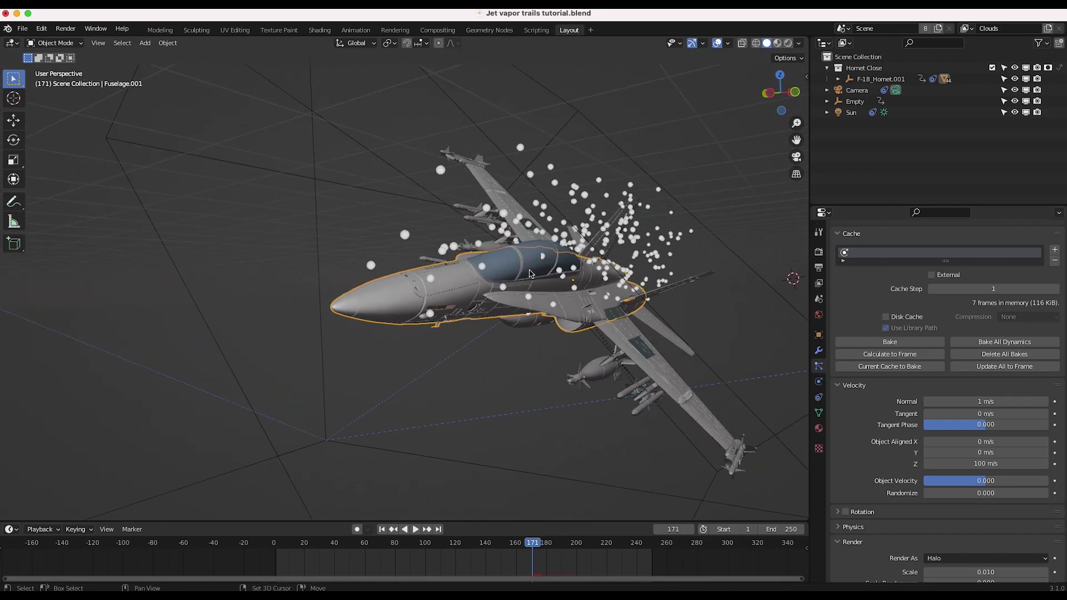
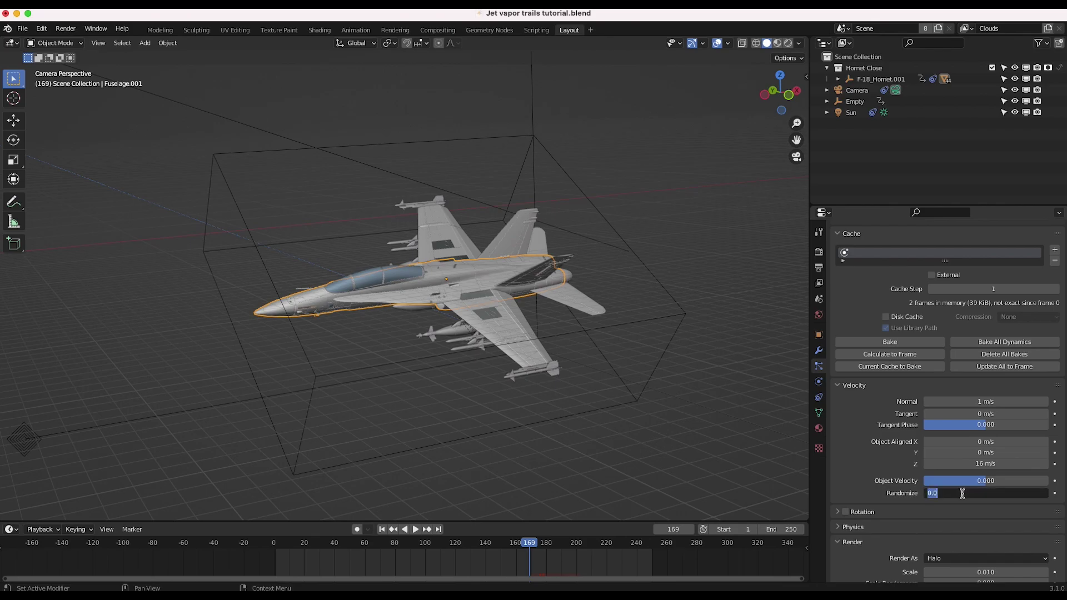
Try a velocity Randomize of 1, then higher values, previewing the particles on the timeline
text(1)
key(Return)
drag(479, 544, 543, 549)
drag(973, 492, 991, 493)
drag(1028, 493, 1039, 493)
drag(509, 545, 537, 547)
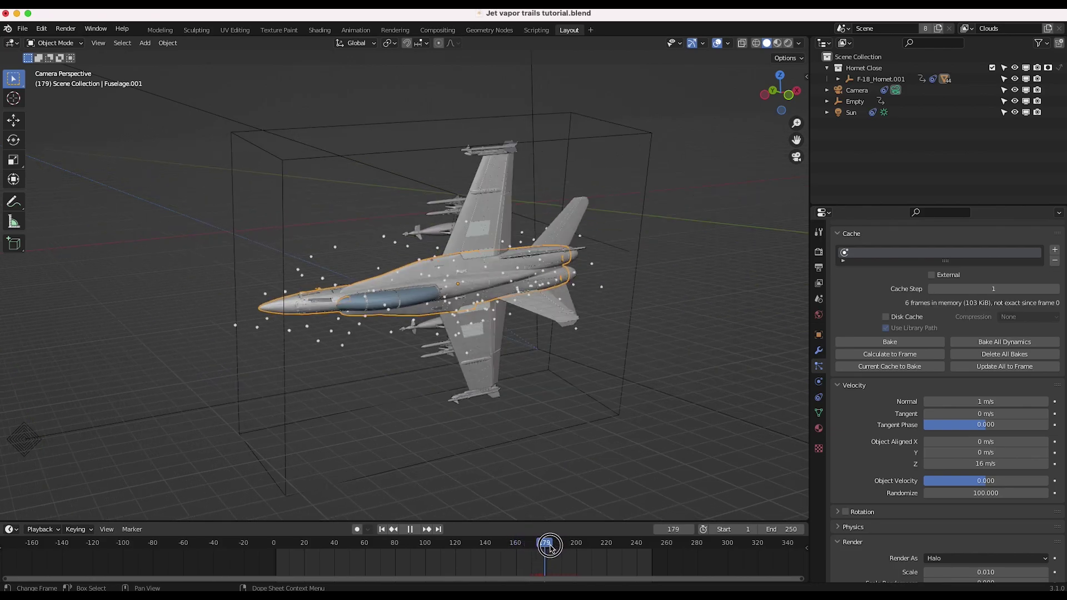
key(space)
Set velocity Randomize to 10 and play back to preview the scattered particles
click(970, 493)
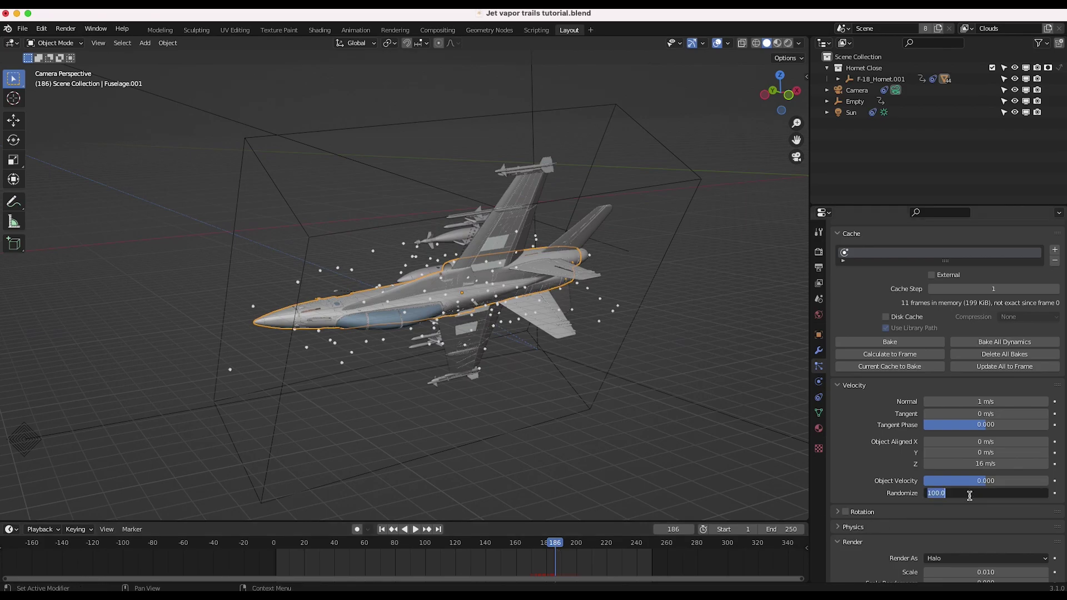
text(10)
key(Return)
key(space)
drag(497, 548, 571, 551)
key(space)
key(space)
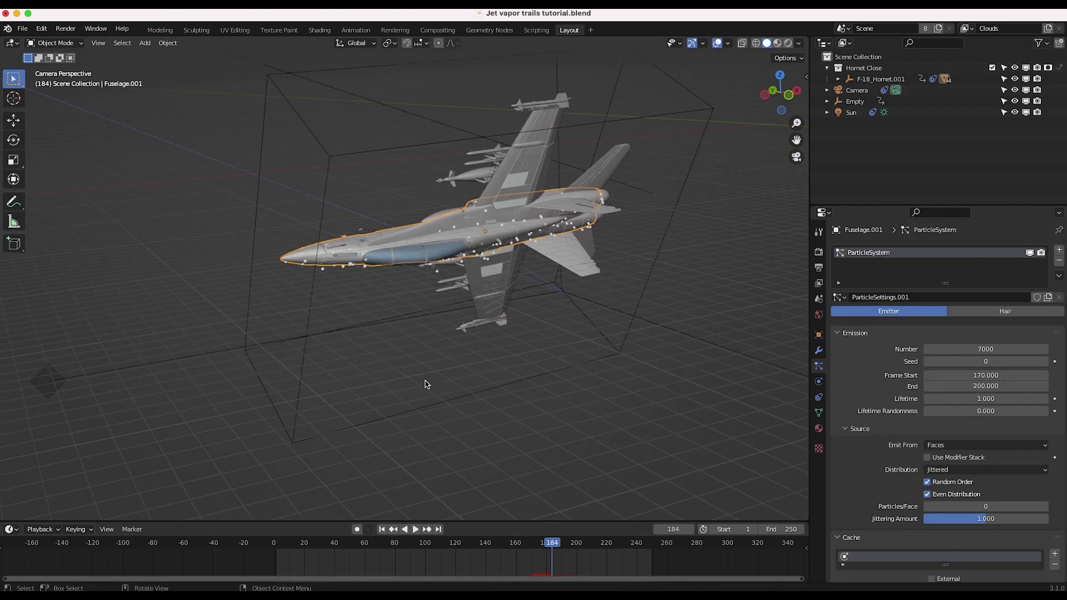
Inspect particles at frame 178, set the emission End frame to 192, and scrub to check
click(516, 547)
drag(516, 546, 566, 550)
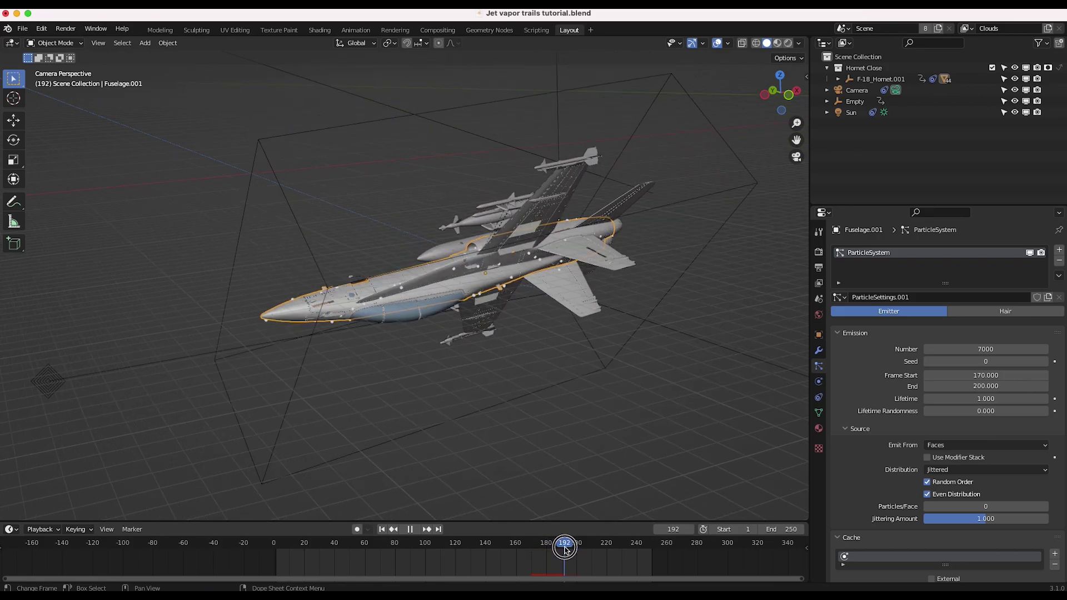
click(986, 385)
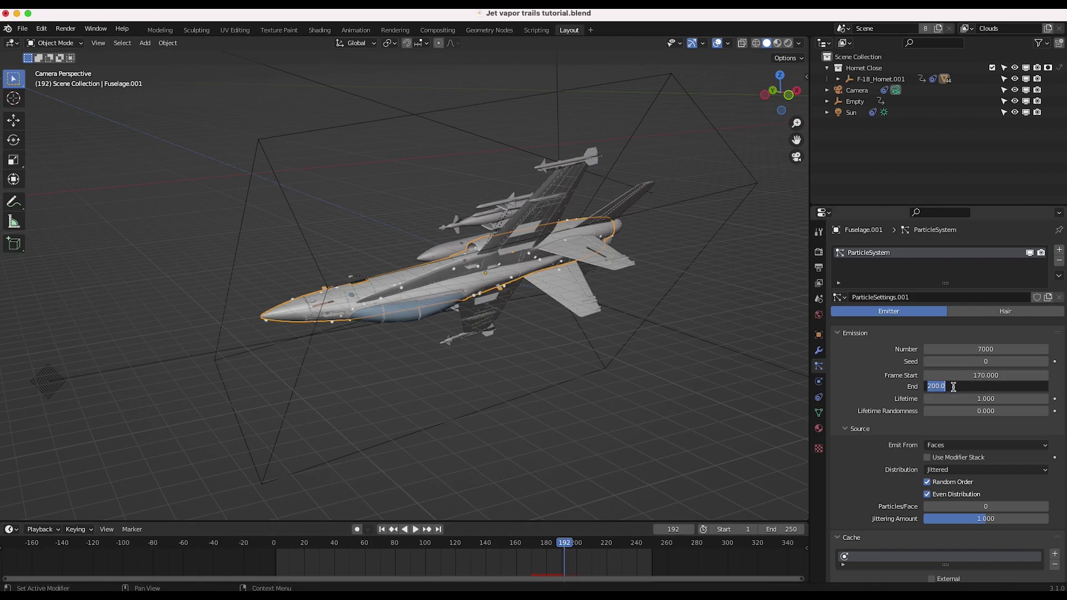
key(Return)
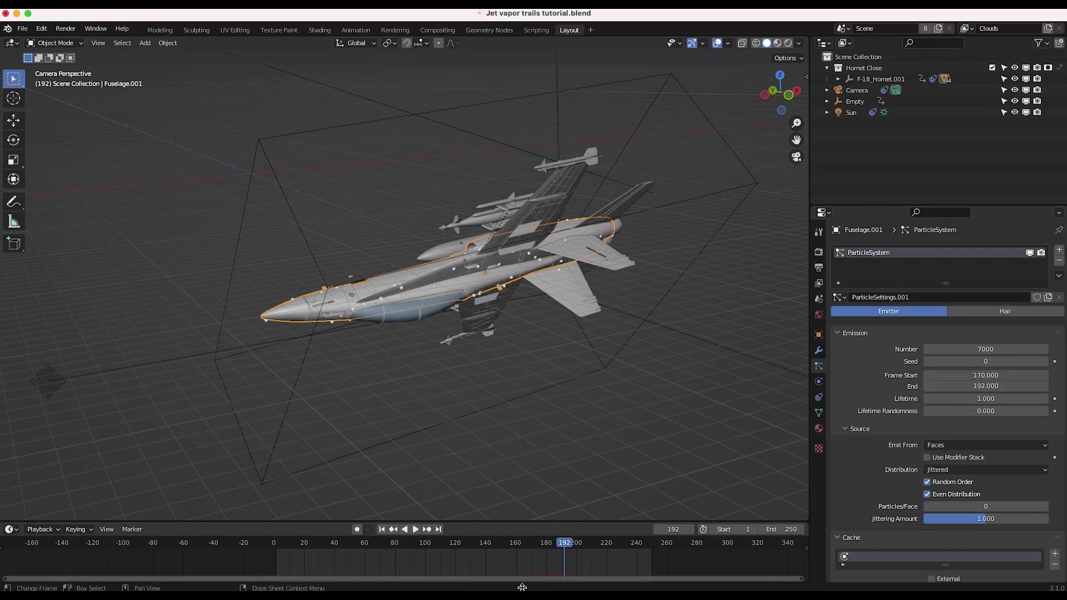
mouse_move(533, 545)
mouse_down()
mouse_move(571, 549)
mouse_move(541, 553)
mouse_up()
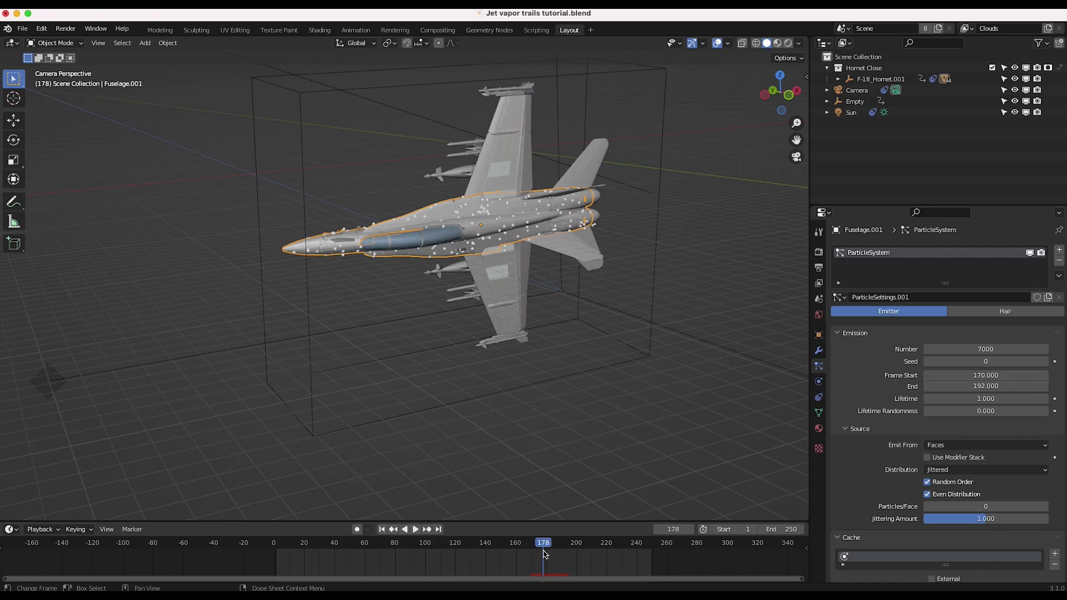
shift+scroll(523, 258, up, 4)
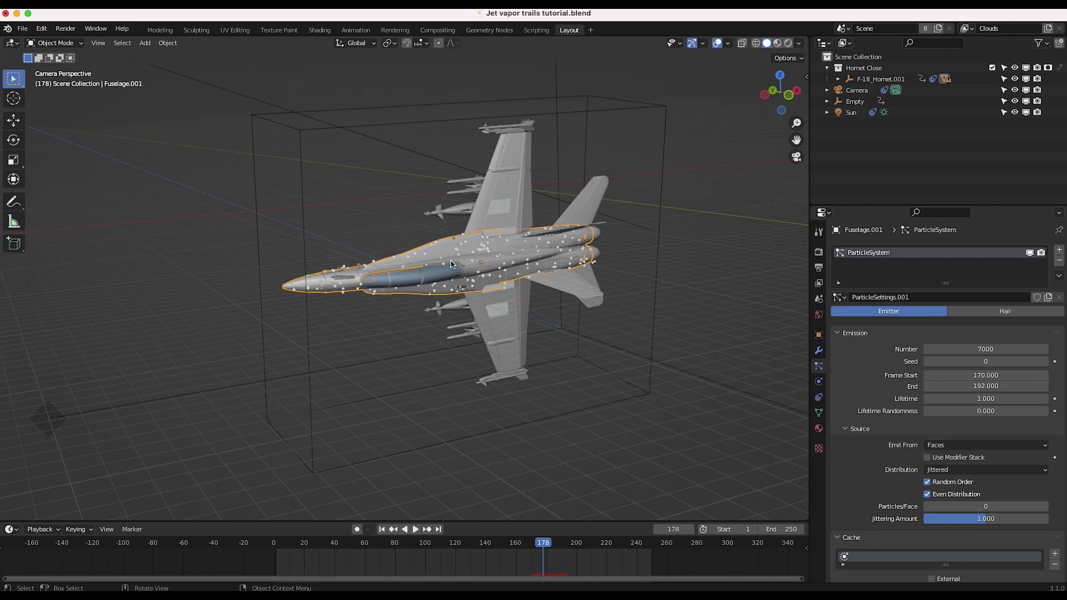
In Weight Paint mode, add a fuselage vertex group named 'Jet vapor trail map'
click(55, 43)
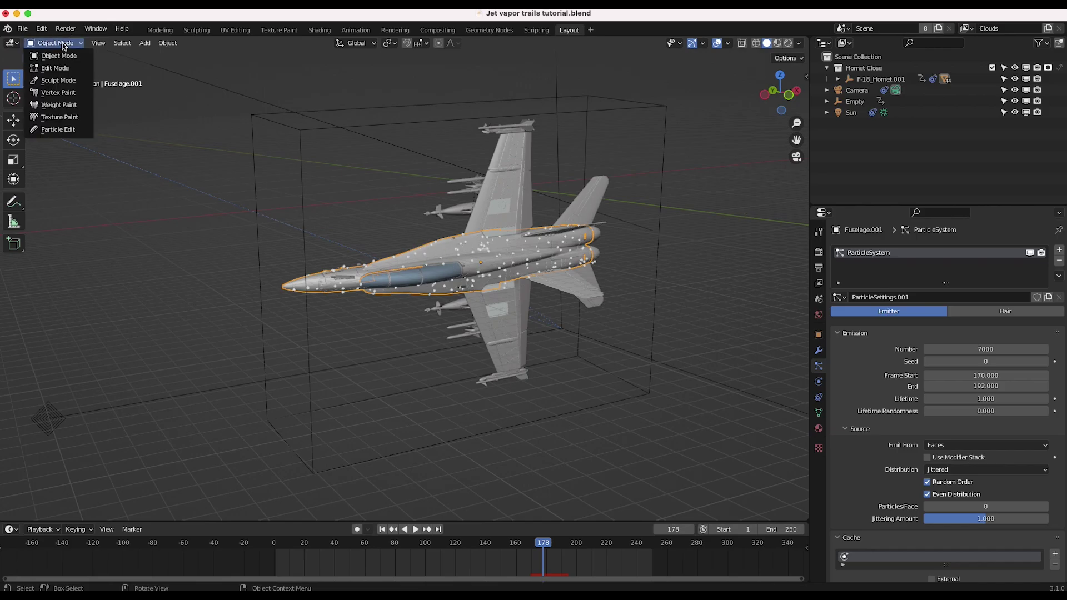
click(56, 105)
click(819, 412)
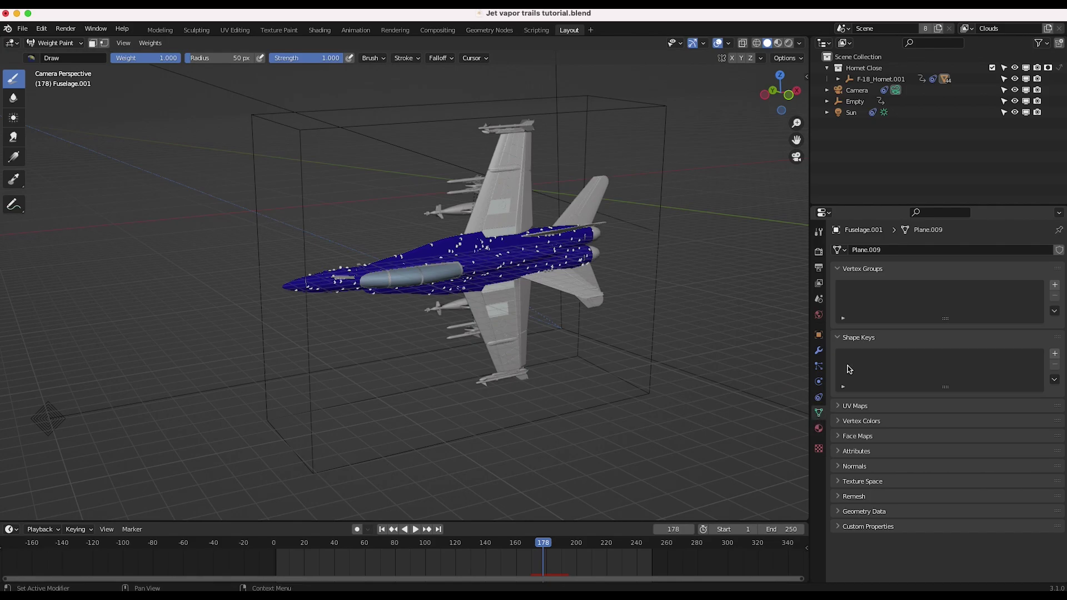
click(1054, 286)
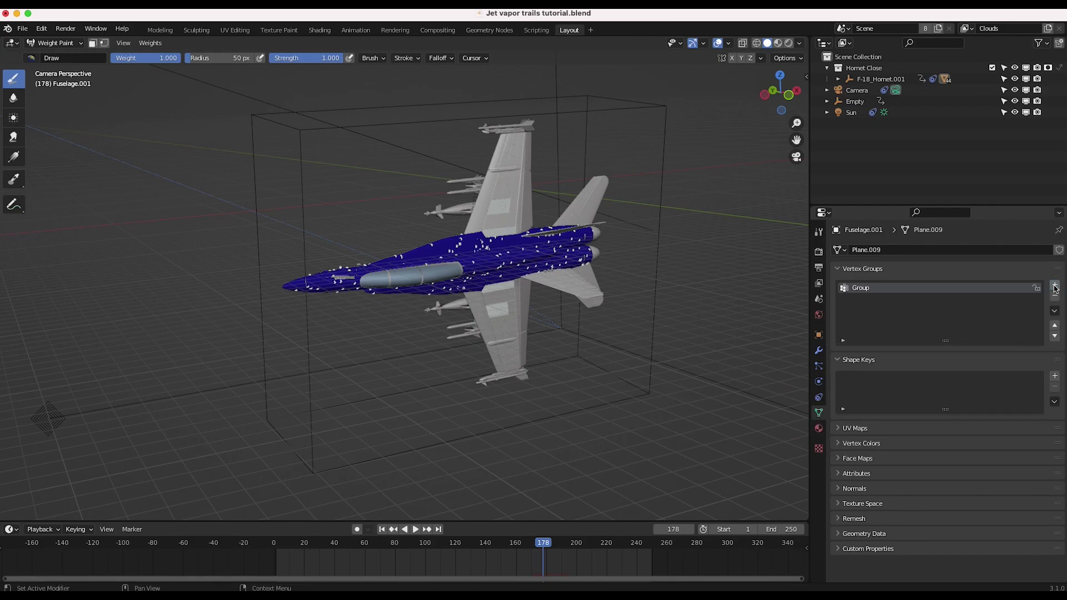
double_click(866, 288)
text(Jet vapor trail map)
key(Return)
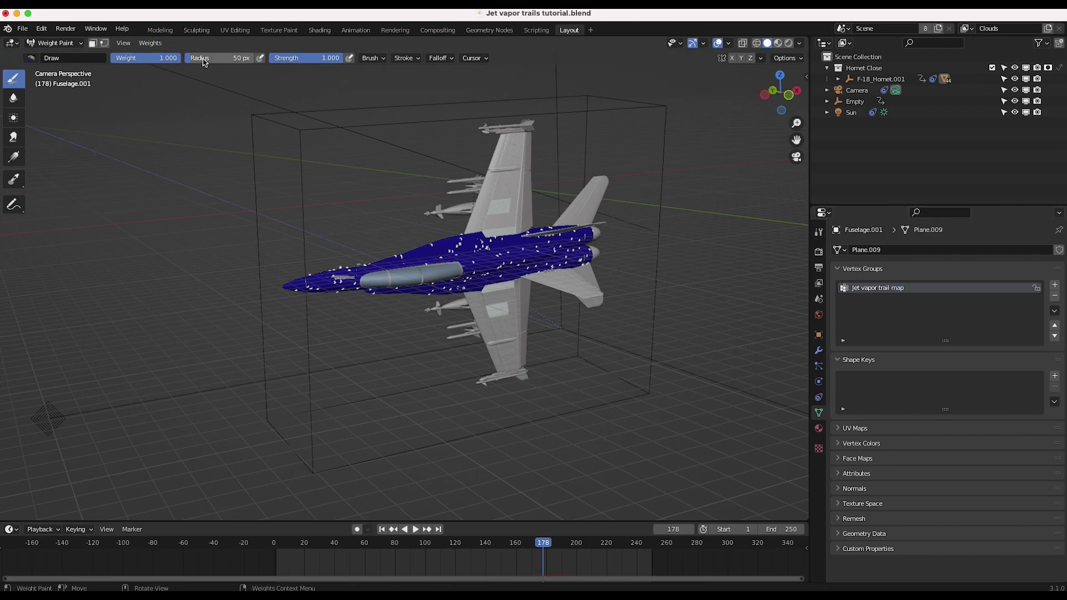
Paint full weight along the fuselage sides and lower fuselage
mouse_move(441, 250)
mouse_down()
mouse_move(362, 257)
mouse_move(440, 245)
mouse_up()
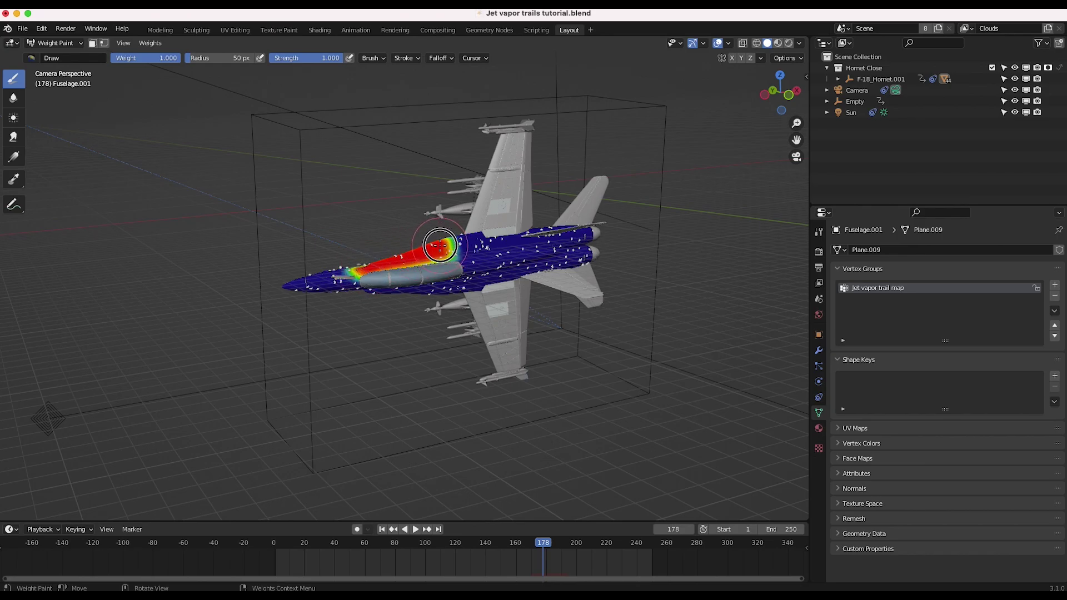
middle_drag(430, 272, 445, 294)
scroll(392, 185, up, 6)
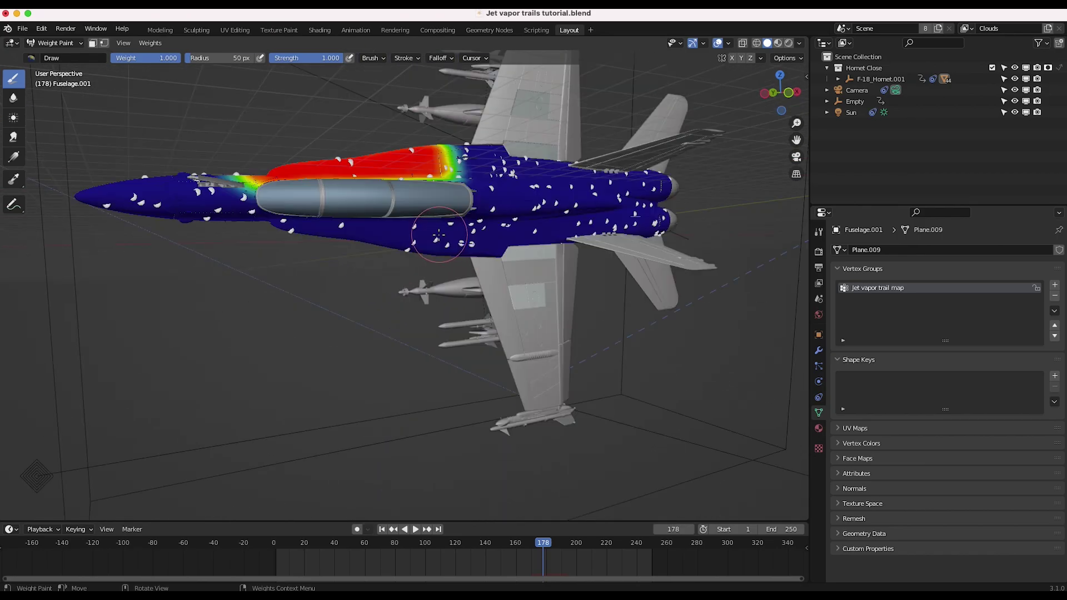
mouse_move(445, 233)
mouse_down()
mouse_move(317, 231)
mouse_move(436, 248)
mouse_move(286, 221)
mouse_move(445, 240)
mouse_move(389, 221)
mouse_up()
scroll(268, 82, down, 3)
shift+middle_drag(269, 82, 418, 192)
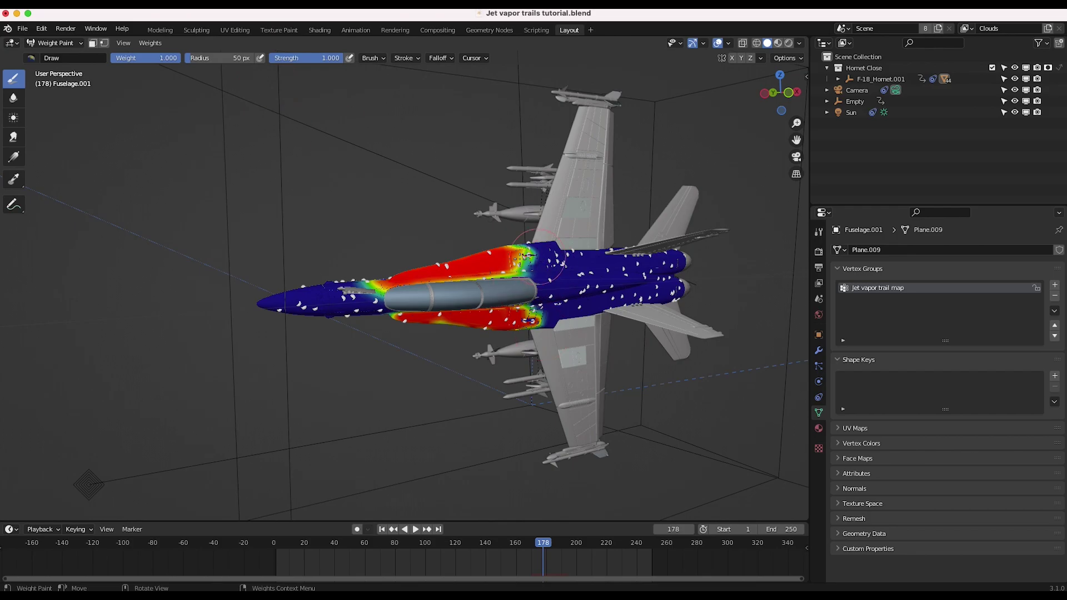
Set the brush weight to 0 and erase the painted weight near the nose
click(172, 58)
text(0)
key(Return)
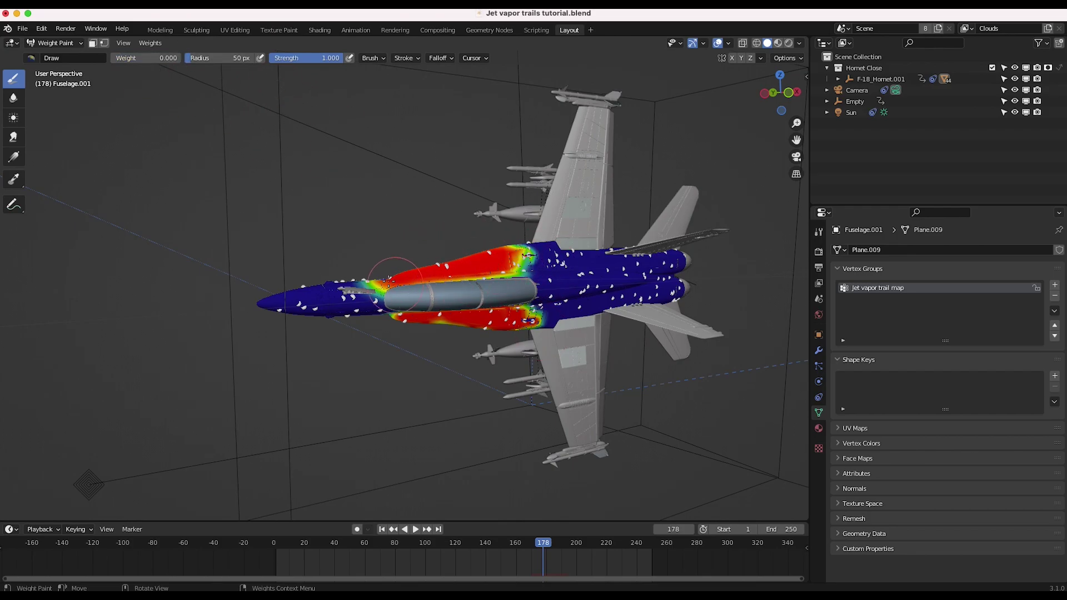
drag(389, 287, 364, 308)
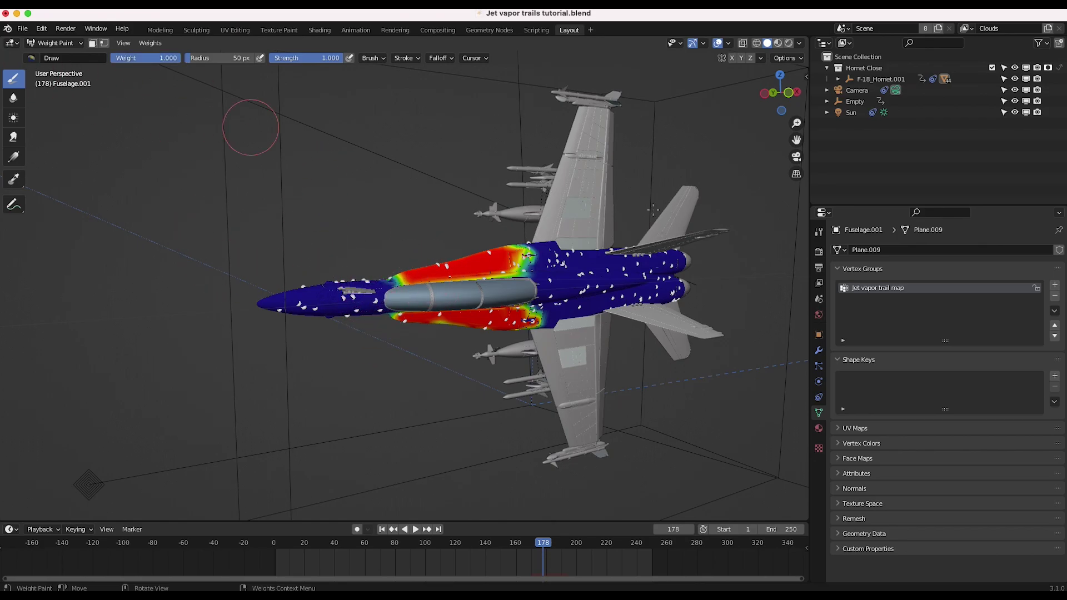
click(51, 43)
Back in Object Mode, set the particle Density vertex group to 'Jet vapor trail map'
click(51, 56)
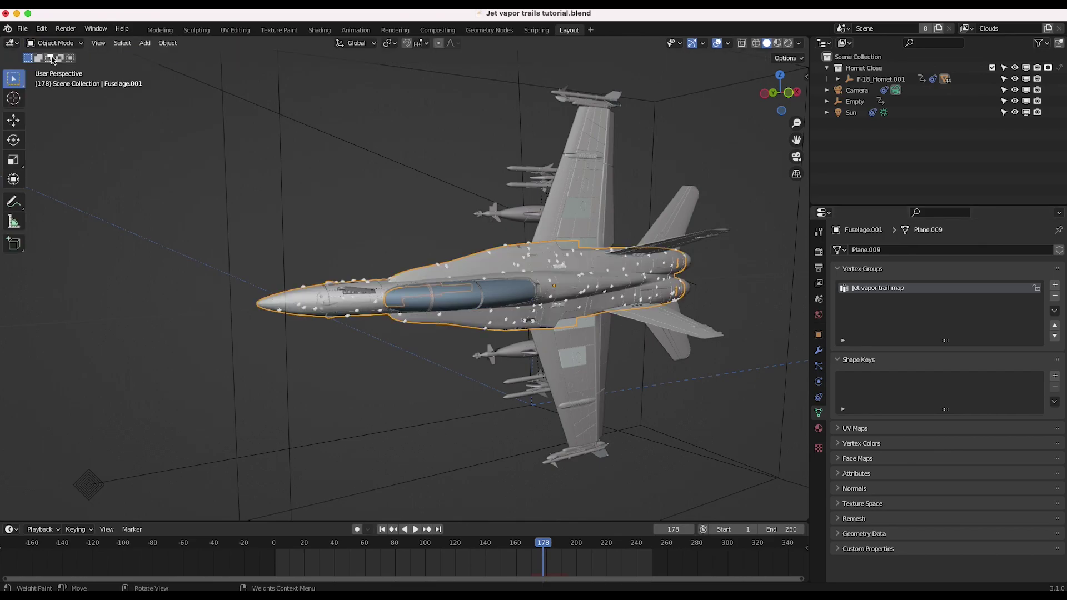
click(818, 366)
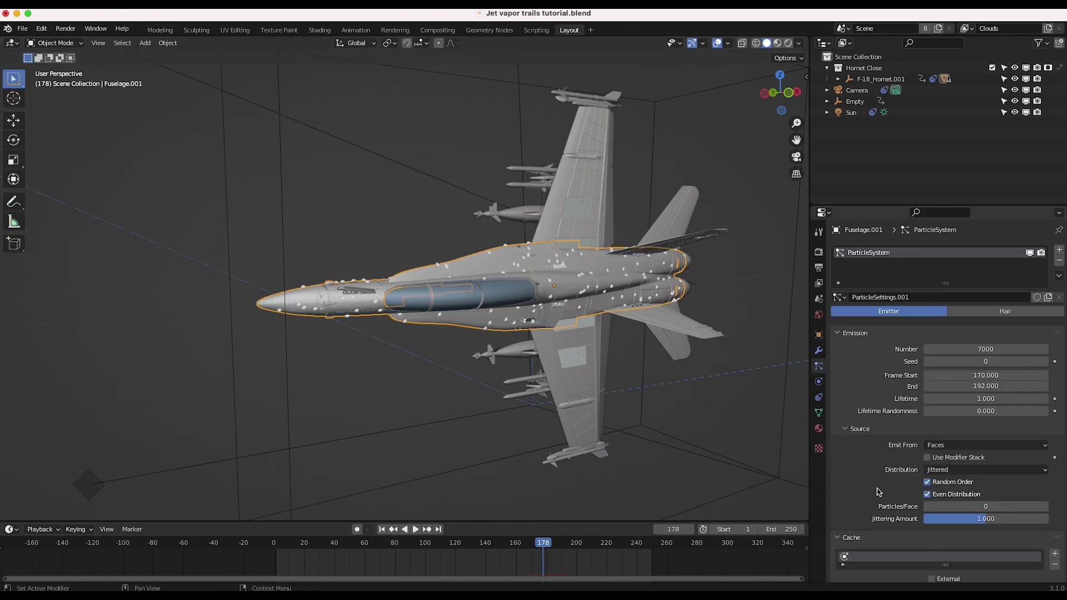
scroll(878, 492, down, 10)
scroll(878, 492, down, 15)
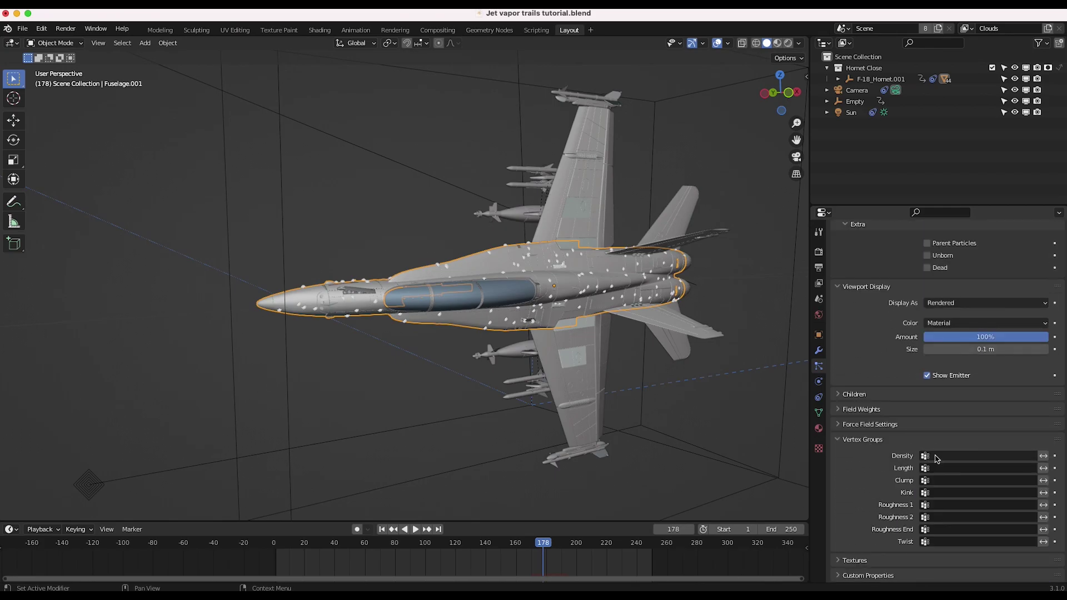
click(937, 456)
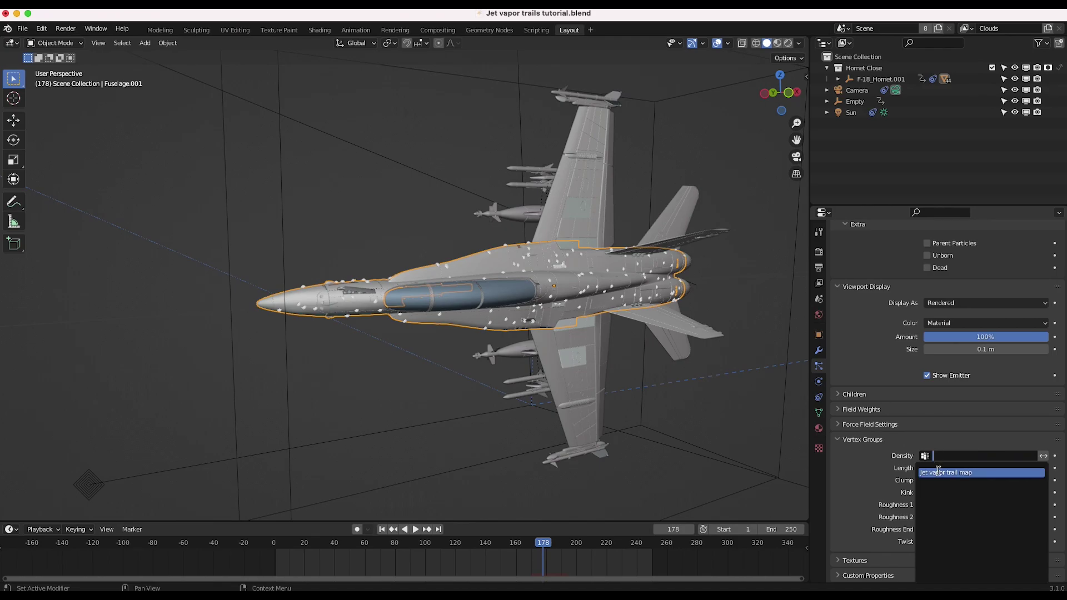
click(971, 473)
scroll(476, 358, right, 5)
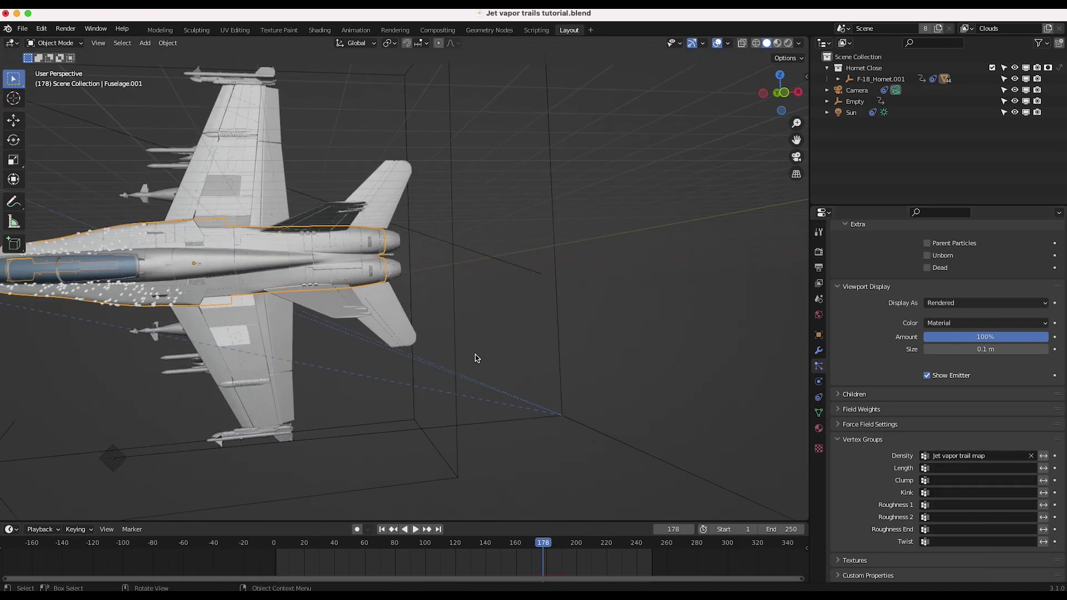
scroll(477, 358, left, 10)
scroll(476, 359, up, 5)
Switch to the camera view and scrub frames to preview the masked emission
click(98, 43)
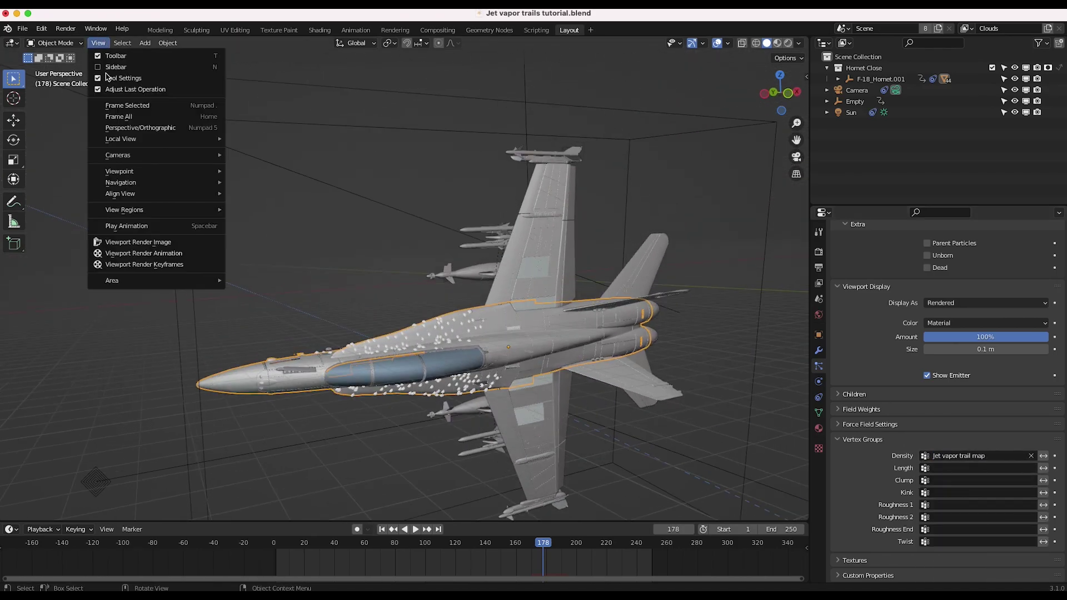
mouse_move(130, 169)
click(276, 172)
drag(476, 544, 550, 547)
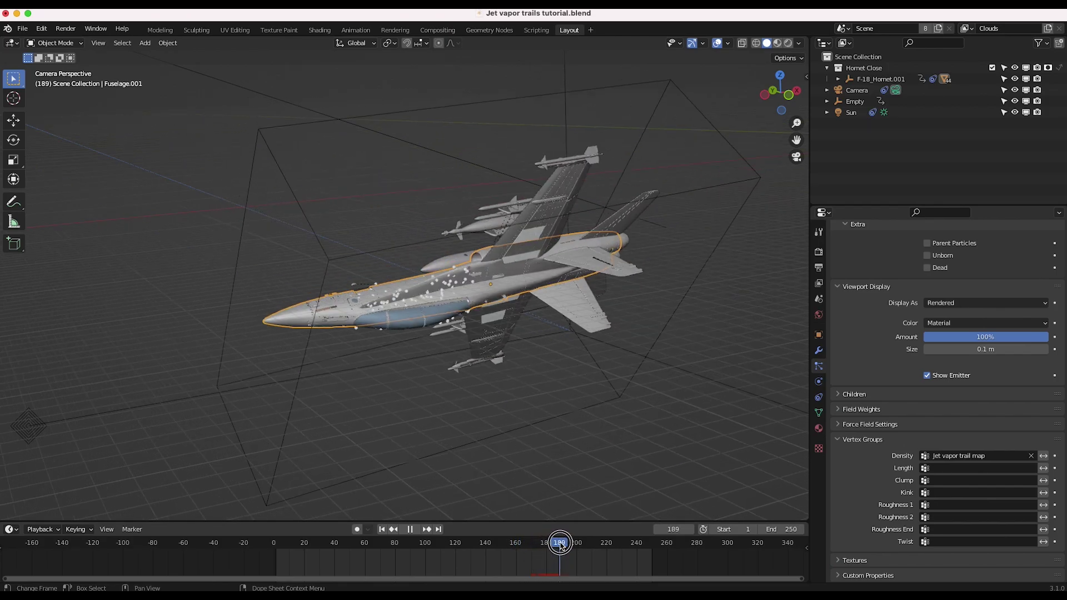
Lower the Object Aligned Z velocity to 10 m/s and preview the slower particles
scroll(978, 389, up, 10)
double_click(978, 381)
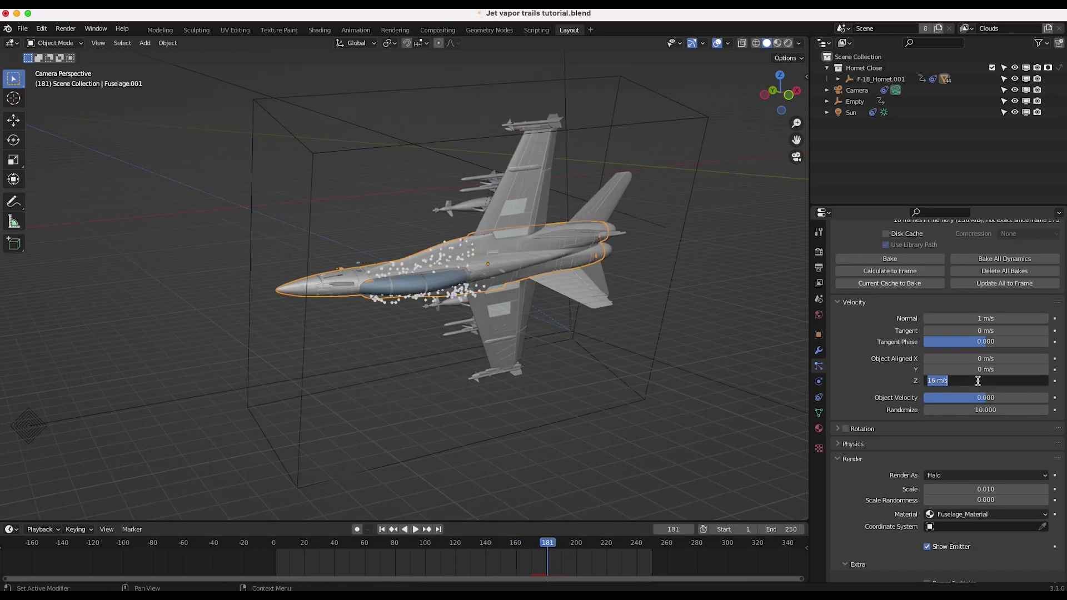
text(10)
key(Return)
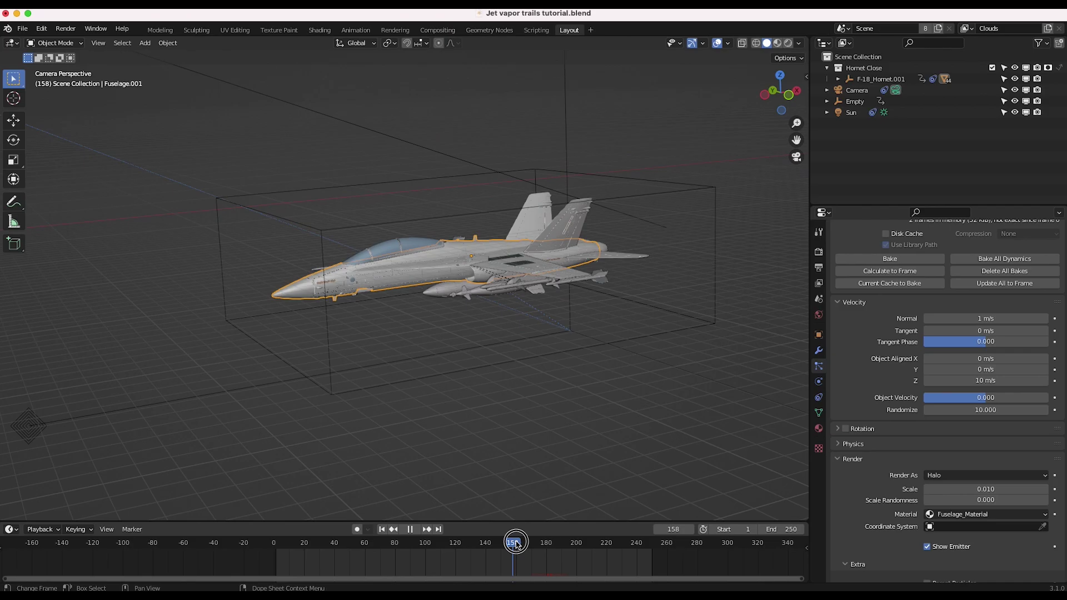
drag(515, 546, 548, 544)
Drag Lifetime Randomness to 1.000 and scrub through frames to preview
scroll(885, 457, down, 1)
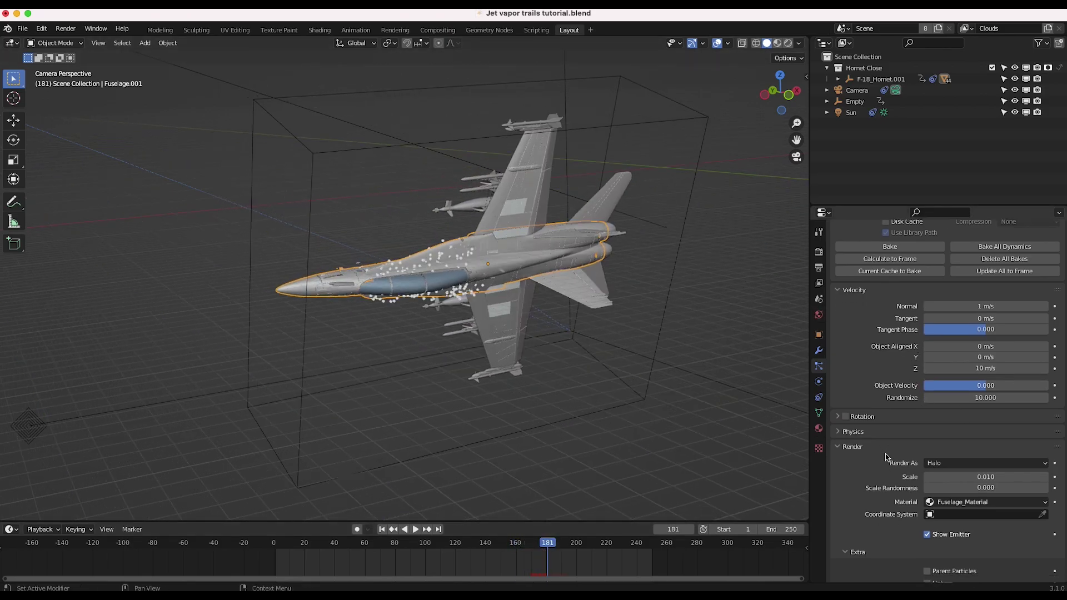
scroll(885, 457, down, 8)
scroll(886, 456, up, 12)
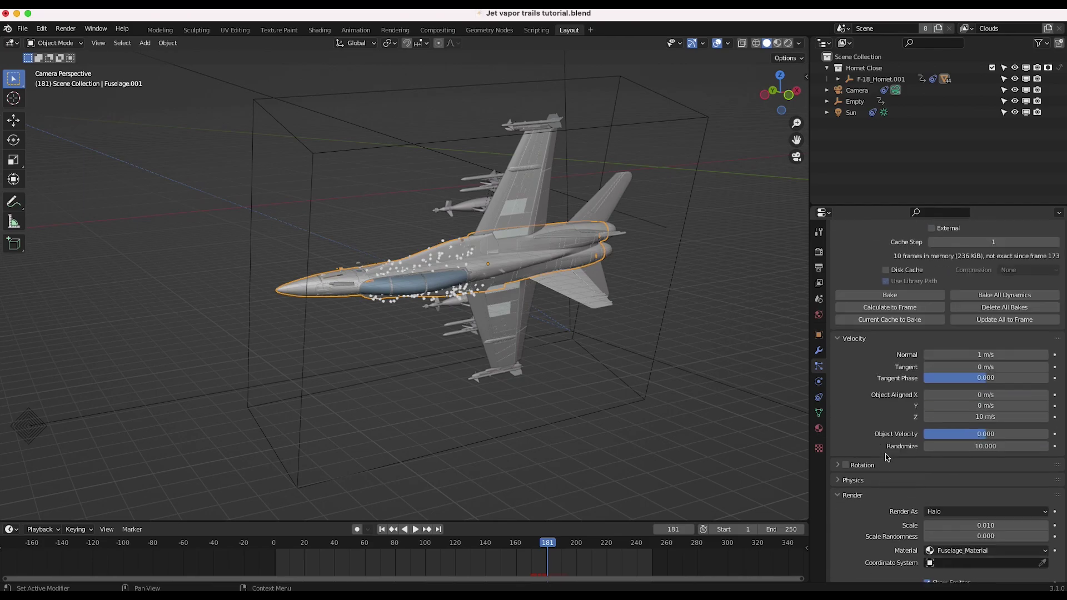
scroll(886, 457, up, 12)
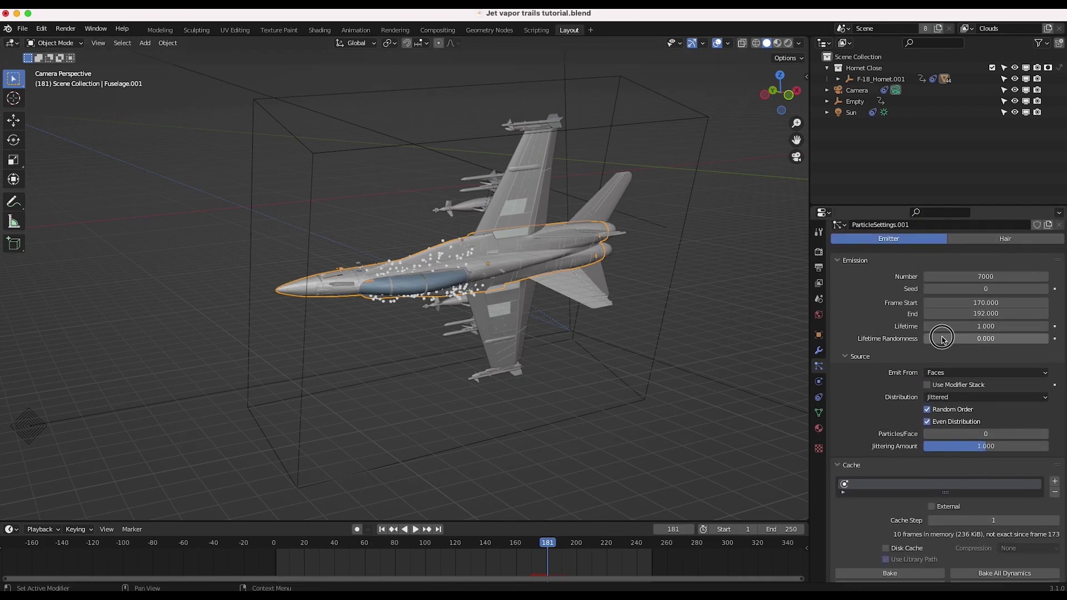
drag(943, 340, 1045, 340)
mouse_move(525, 543)
mouse_down()
mouse_move(564, 542)
mouse_move(519, 558)
mouse_move(538, 557)
mouse_up()
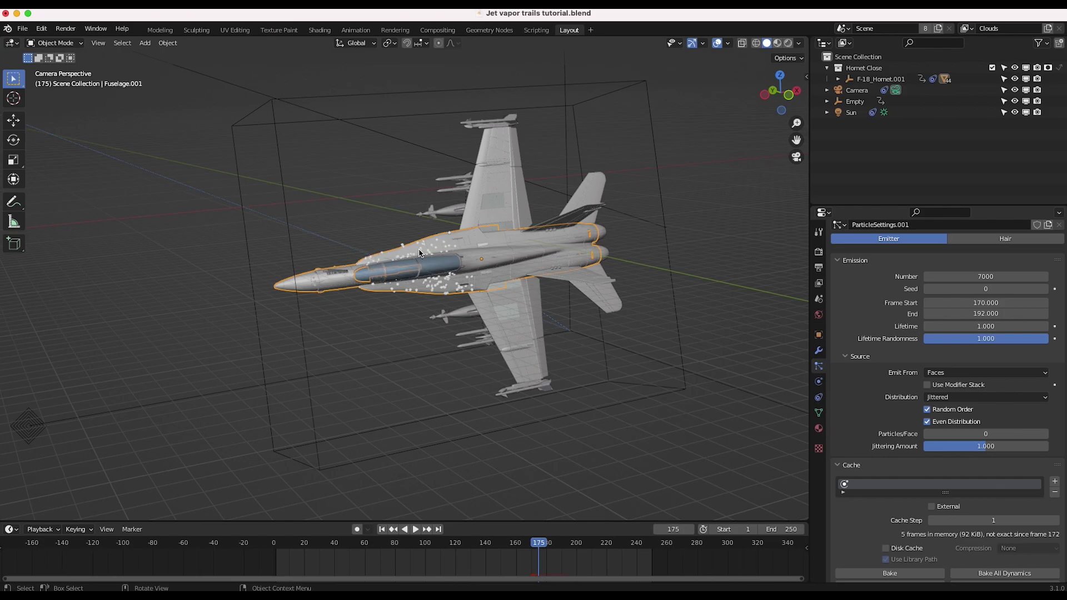
scroll(824, 391, up, 3)
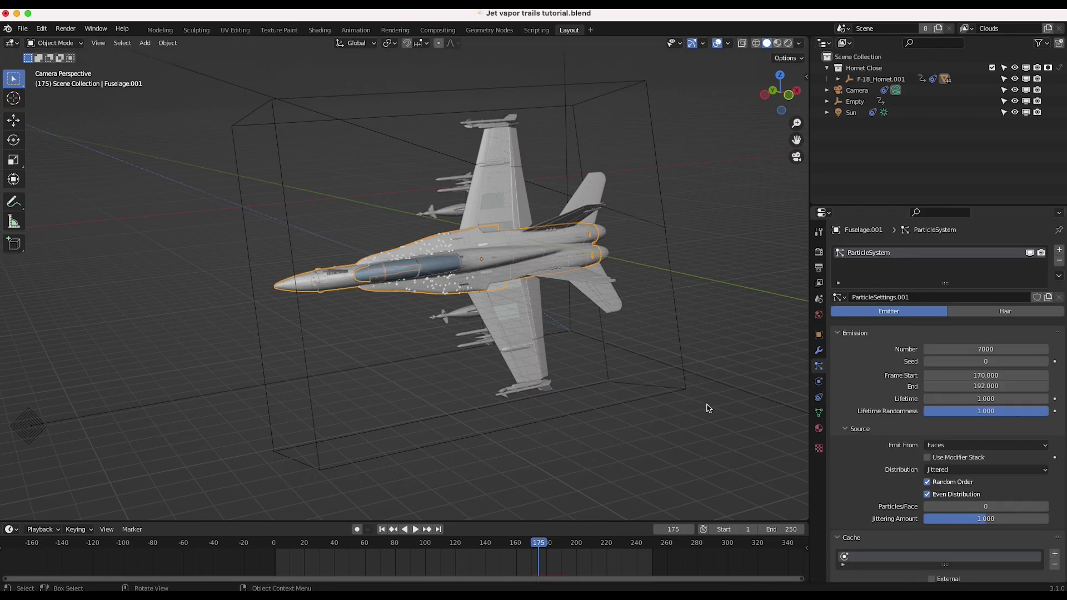
Add Fluid physics to the fuselage as a Flow with Inflow behavior and 8 sampling substeps
click(819, 382)
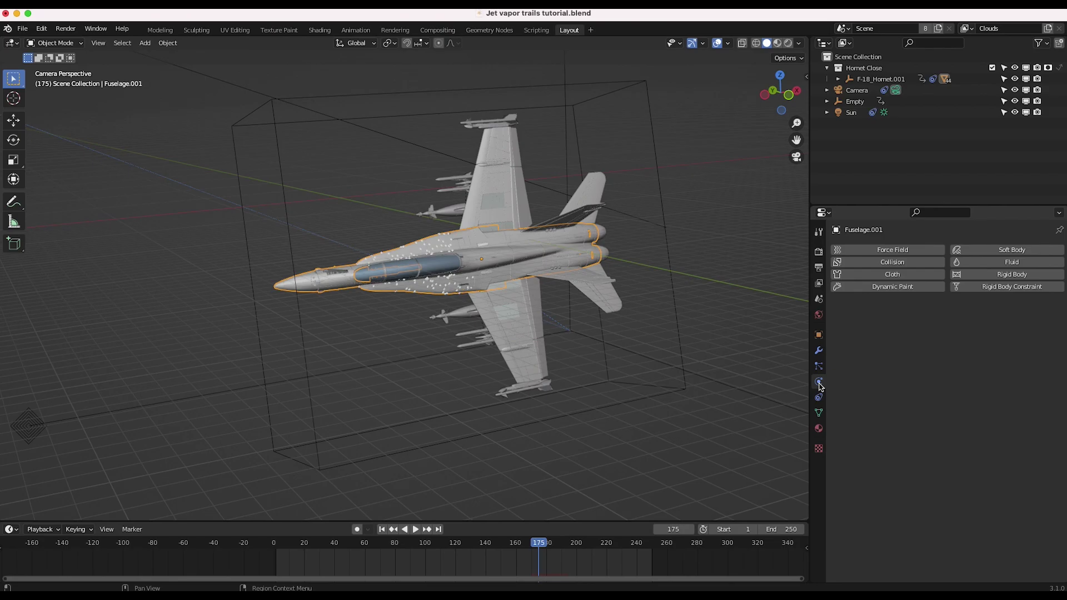
click(995, 265)
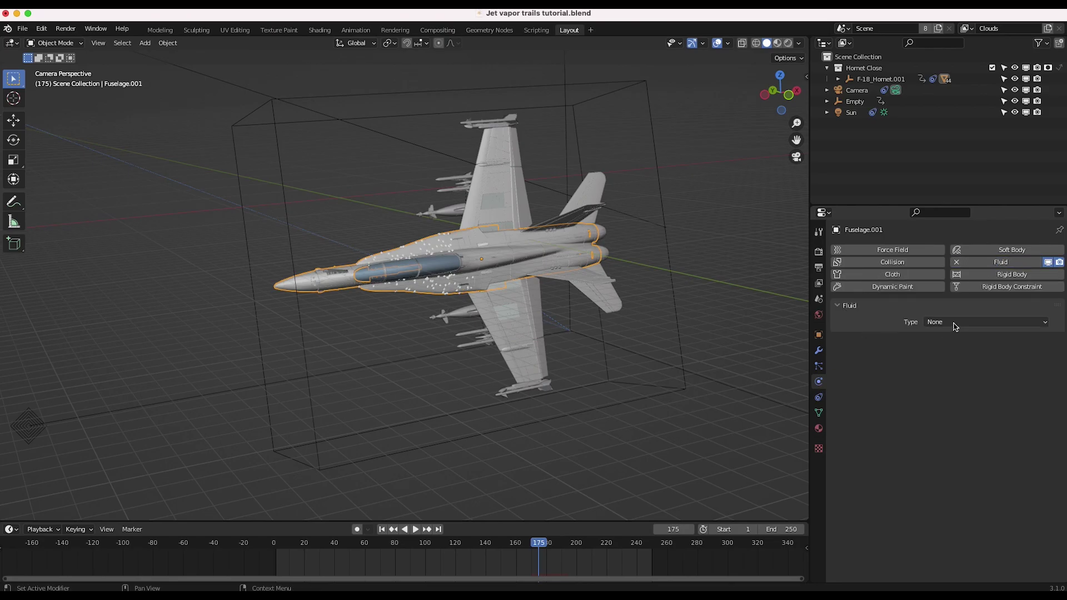
click(954, 324)
click(938, 359)
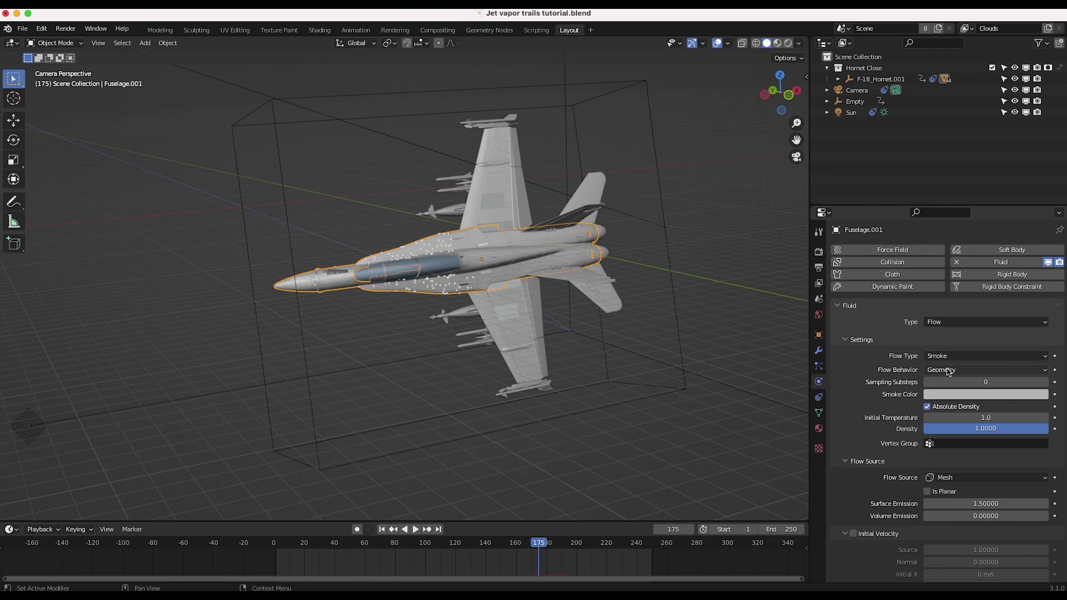
click(946, 371)
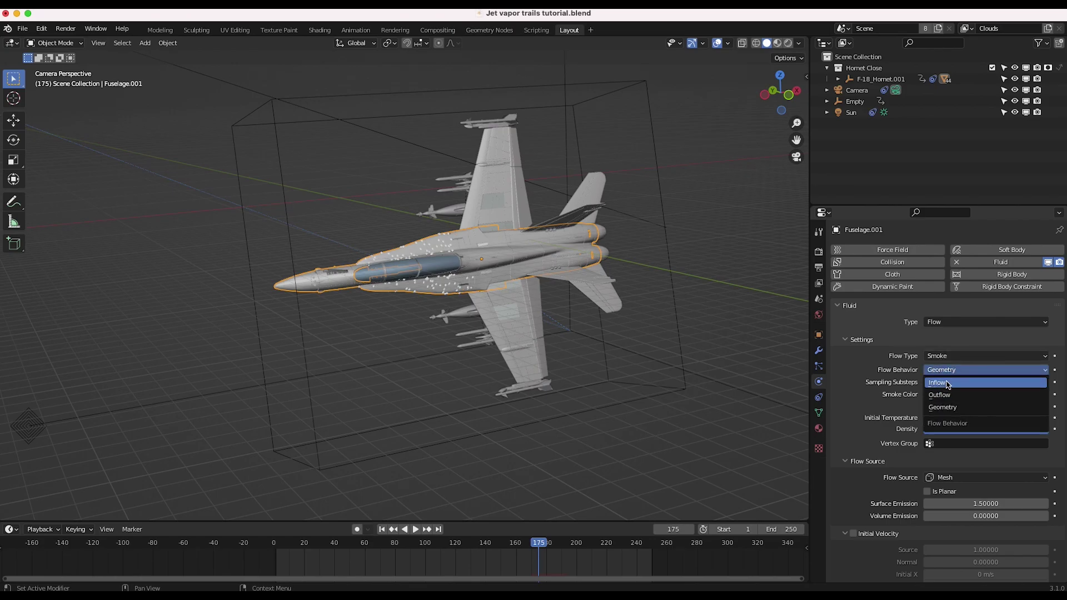
click(947, 384)
click(969, 394)
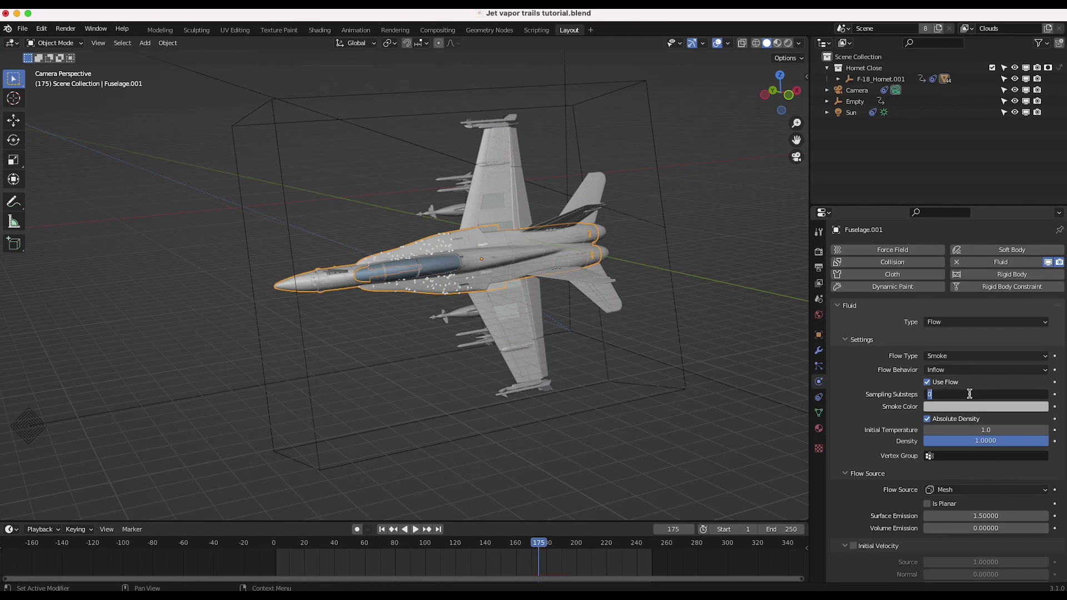
text(8)
key(Return)
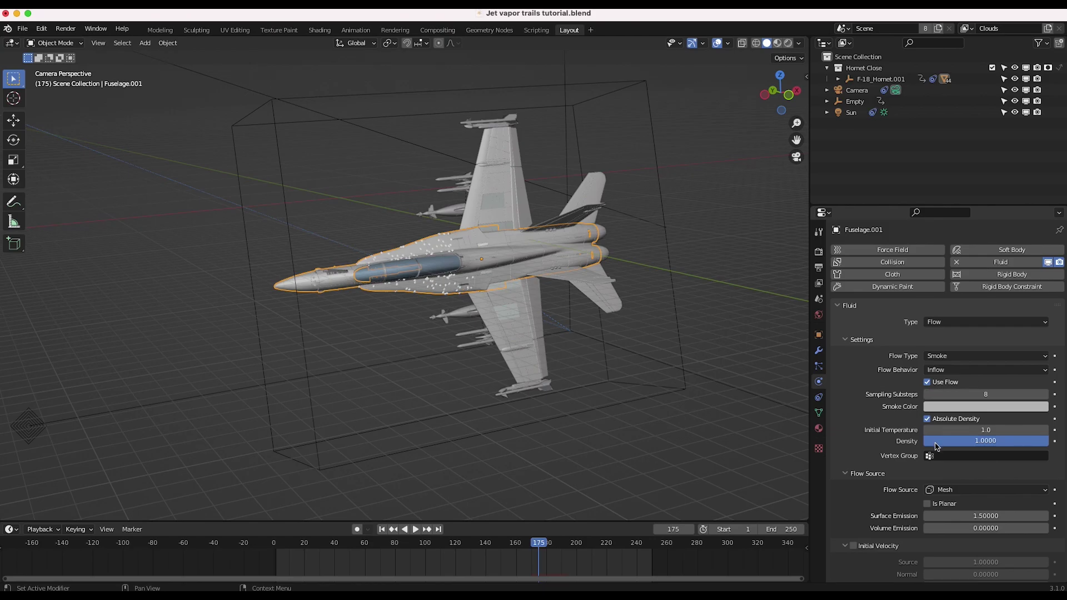
Set the flow source to Particle System 'ParticleSystem' and enable Initial Velocity
scroll(916, 503, down, 3)
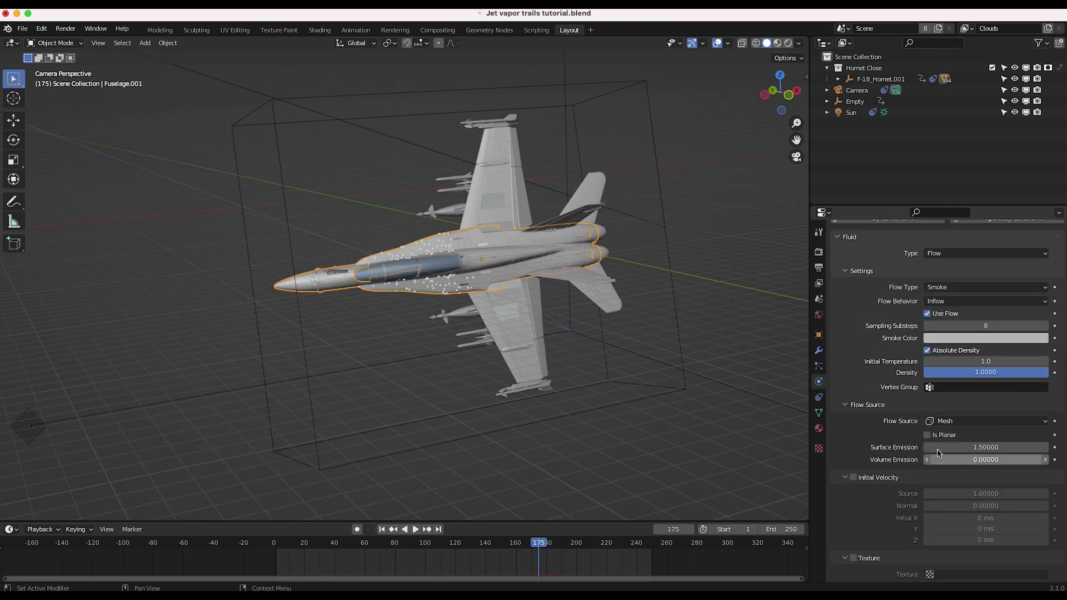
click(946, 421)
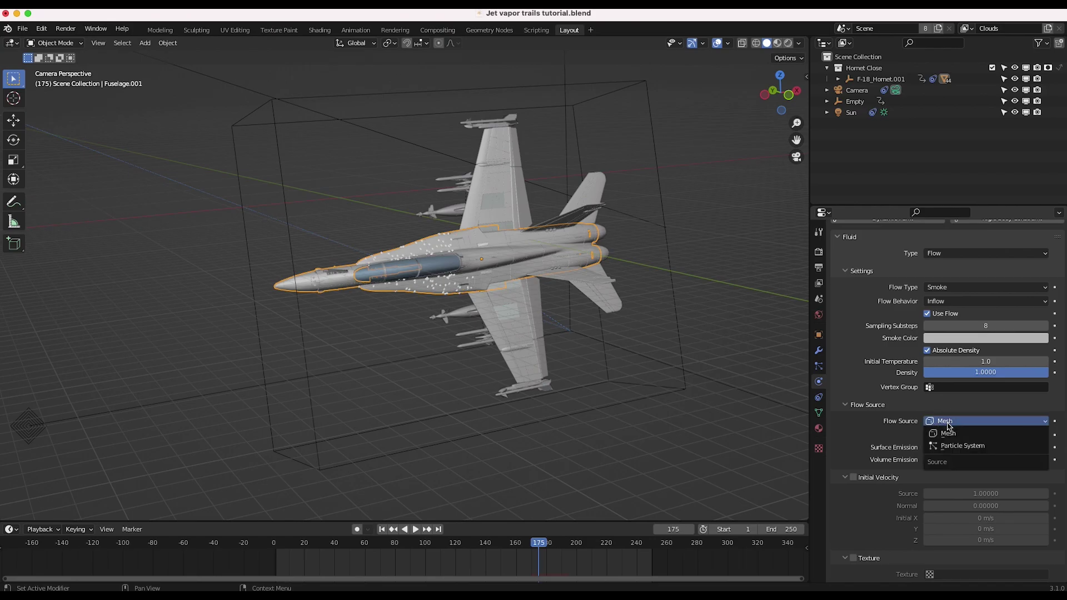
click(951, 446)
click(950, 442)
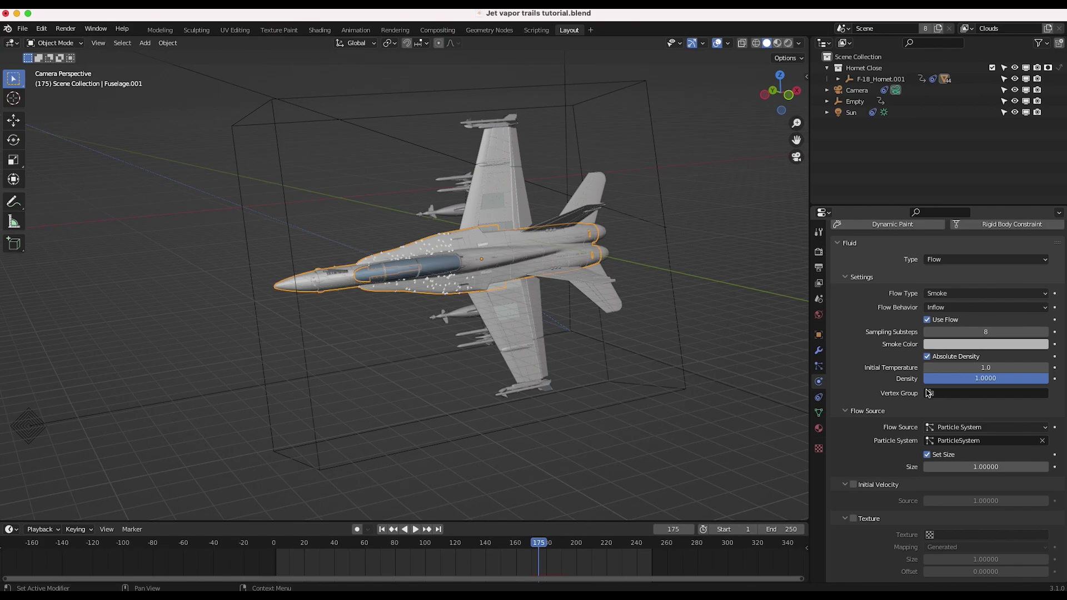
click(854, 485)
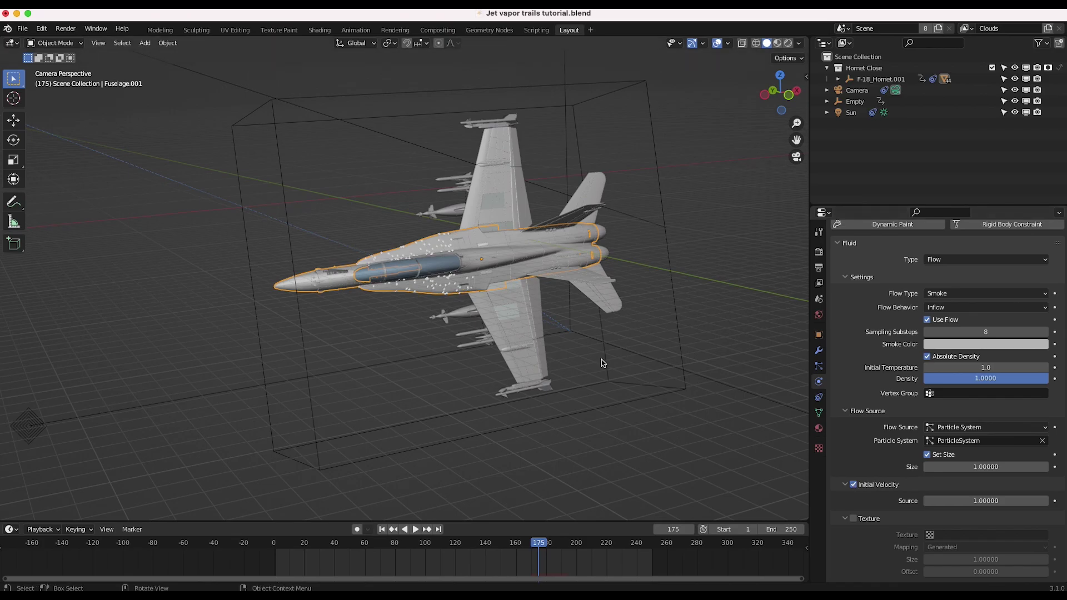
Save the .blend file from the File menu
click(22, 29)
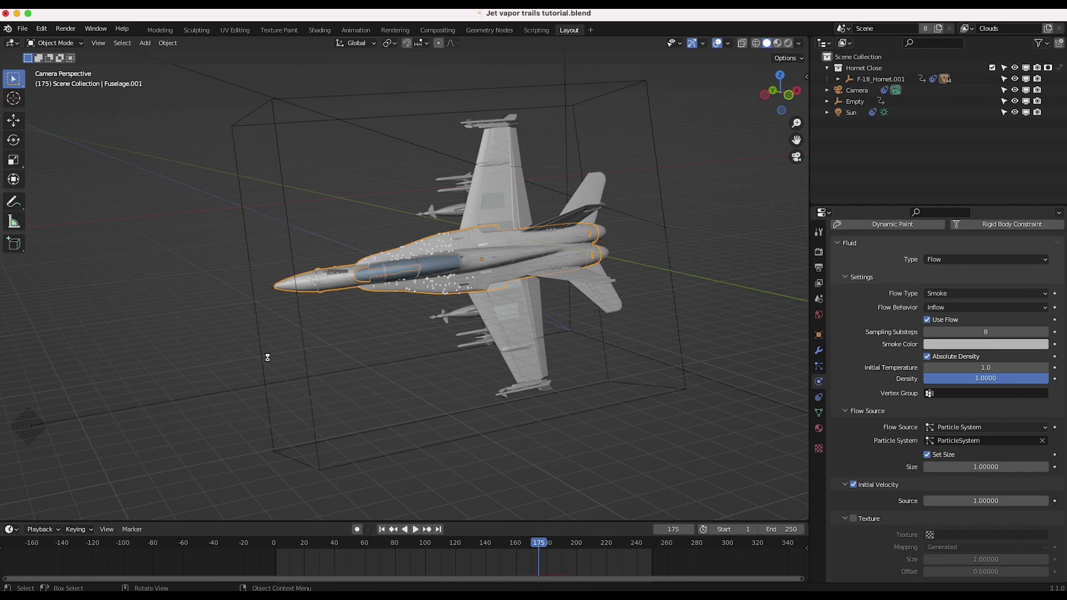
scroll(433, 313, down, 3)
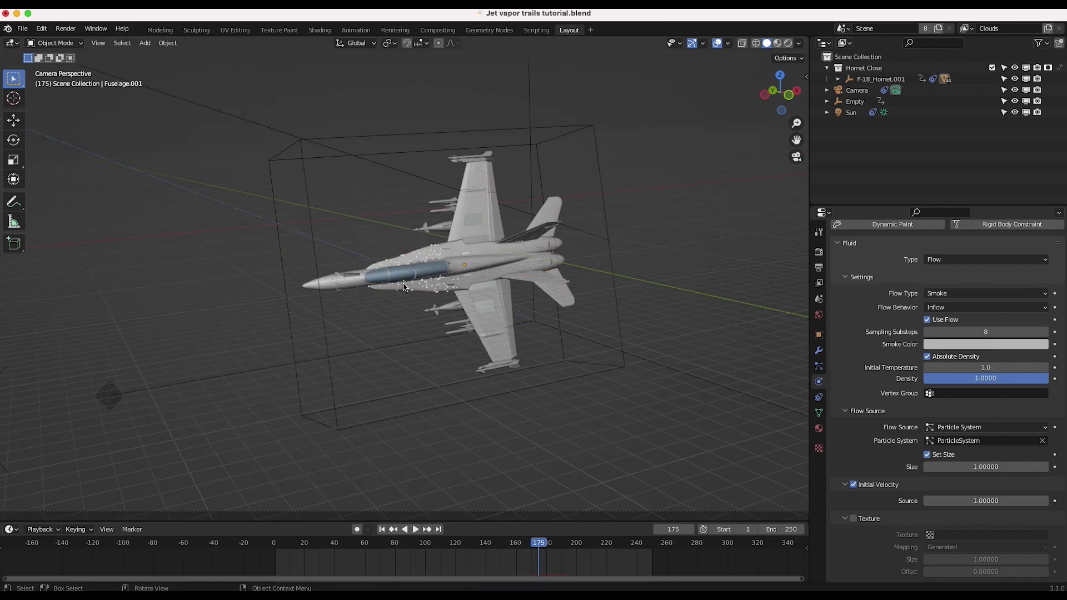
scroll(462, 303, down, 4)
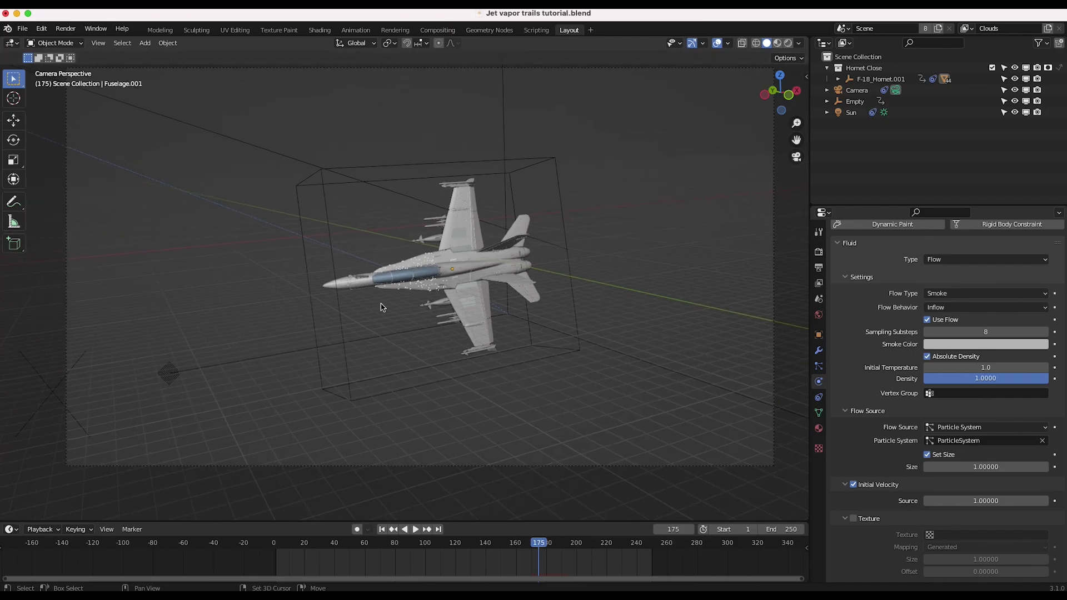
shift+scroll(380, 303, left, 3)
scroll(397, 365, down, 2)
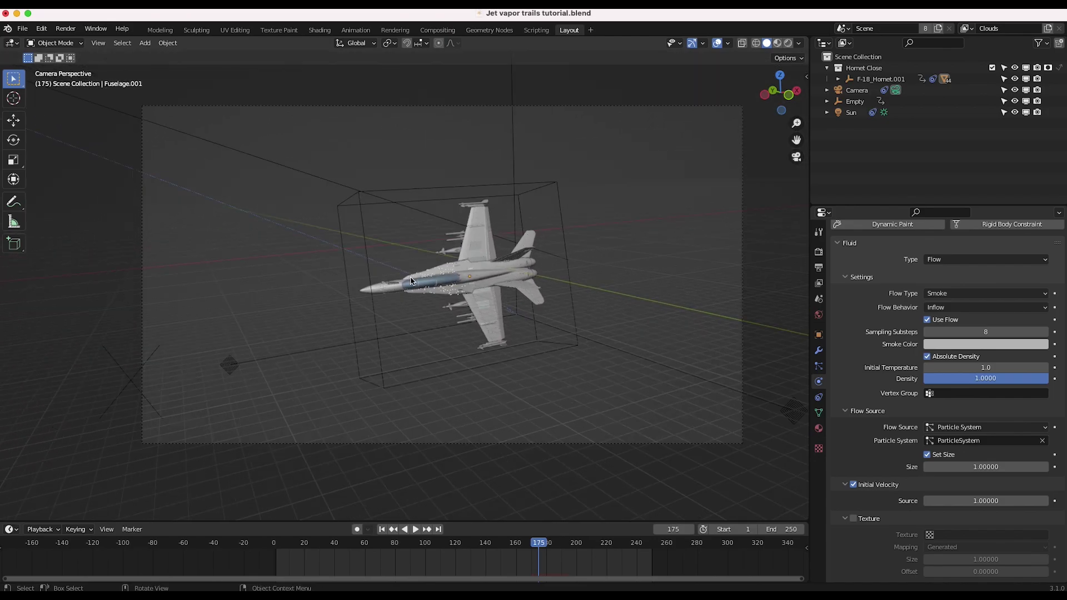
Add a cube mesh to the scene
key(shift+a)
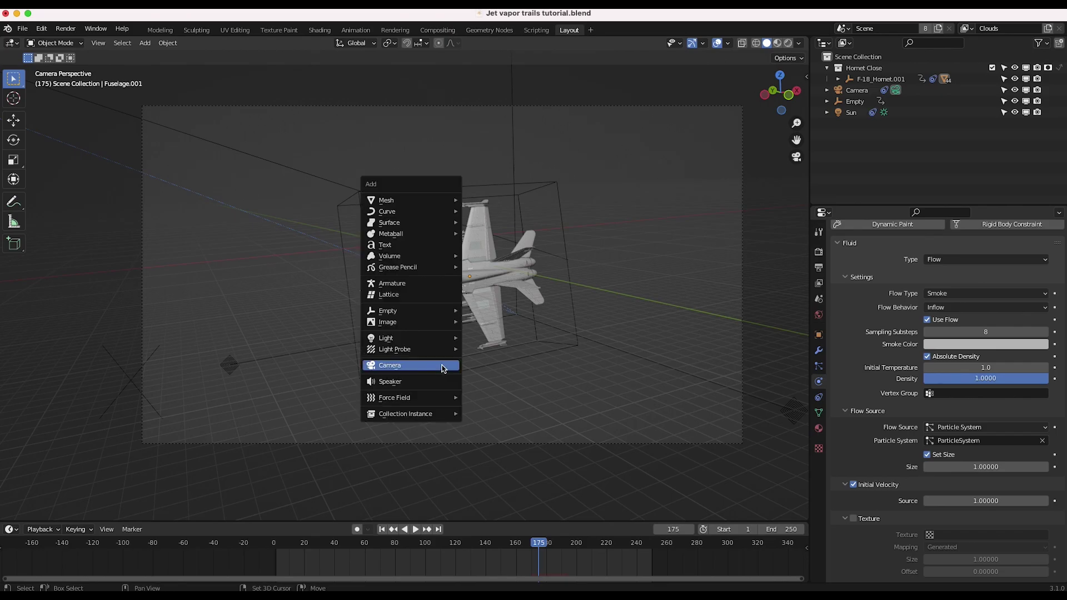
mouse_move(439, 200)
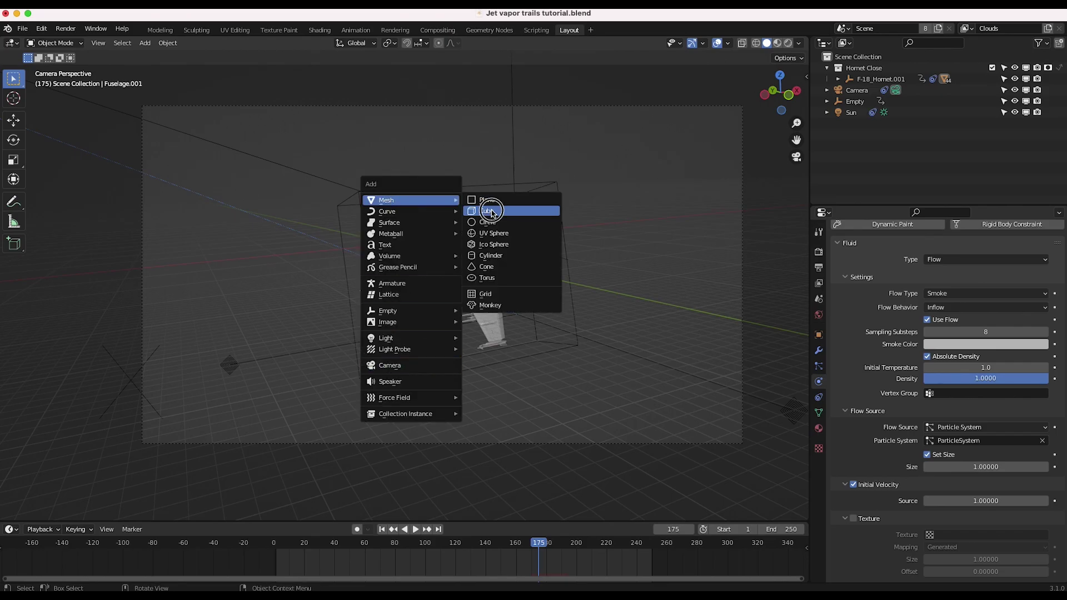
click(486, 212)
middle_drag(486, 211, 411, 247)
scroll(486, 389, down, 3)
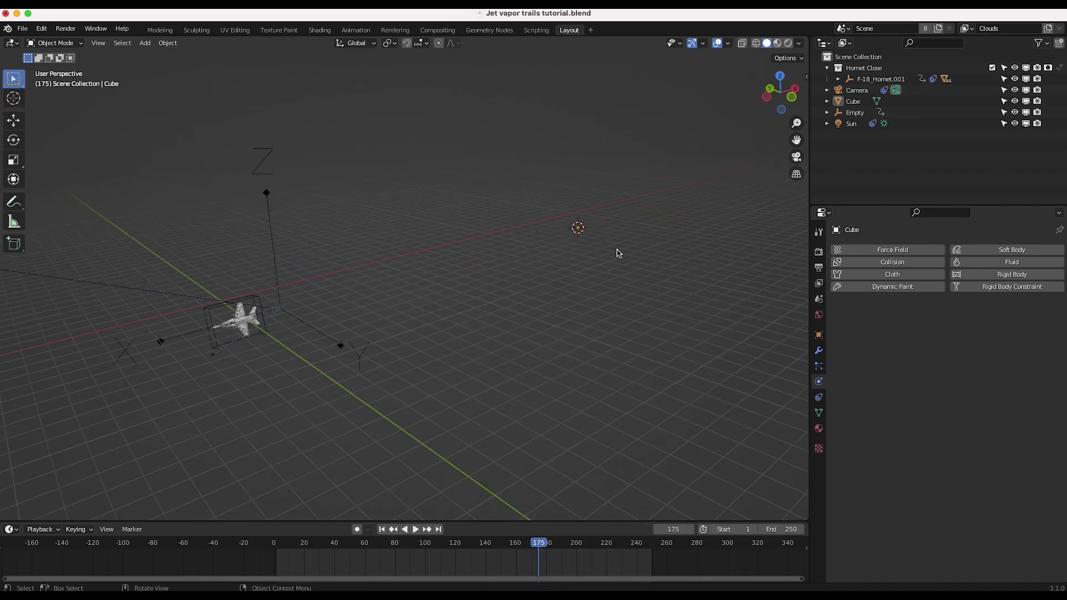
Scale the cube to 23.129 and move it -283.64 m along X
key(s)
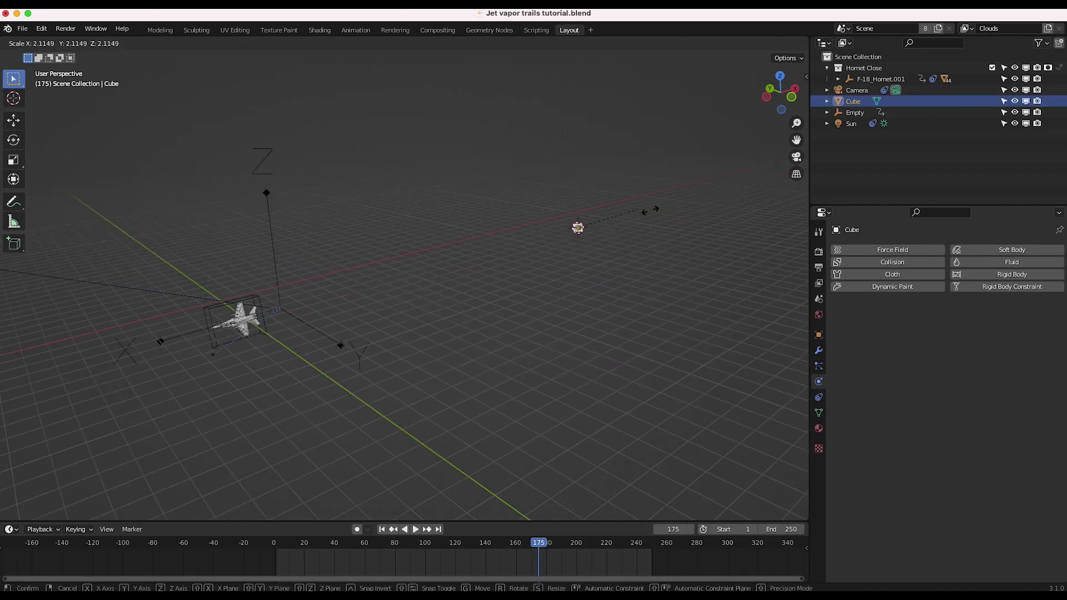
click(472, 195)
key(g)
key(y)
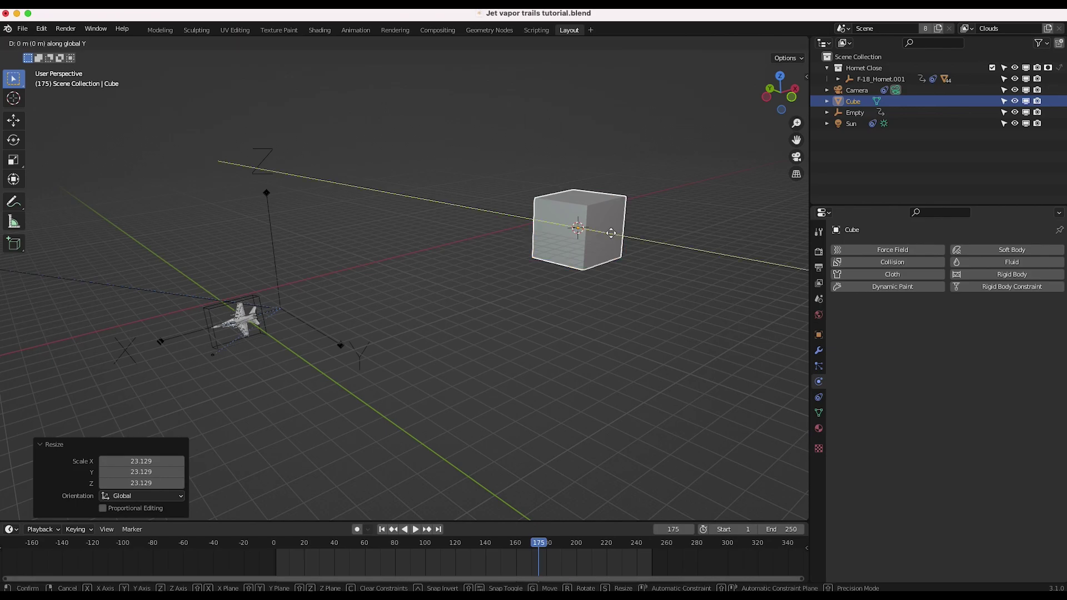
key(x)
click(244, 362)
Switch the viewport to wireframe shading to see the cube beside the jet
shift+middle_drag(244, 361, 399, 315)
scroll(425, 333, up, 3)
key(z)
click(598, 298)
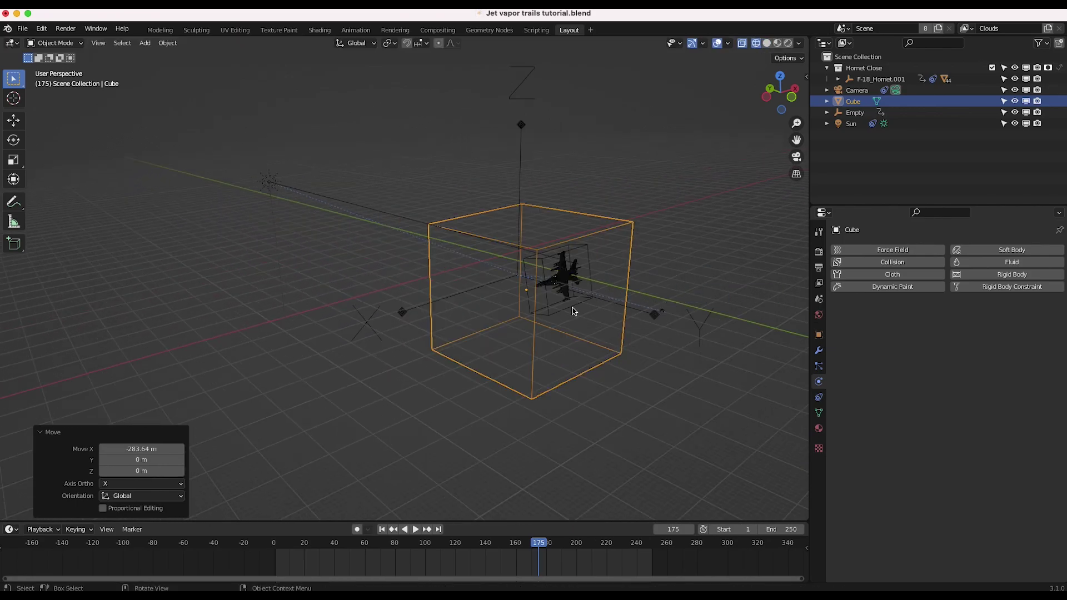
middle_drag(574, 311, 550, 314)
Return to the camera view, play the animation, and go back to frame 171
click(98, 43)
mouse_move(128, 171)
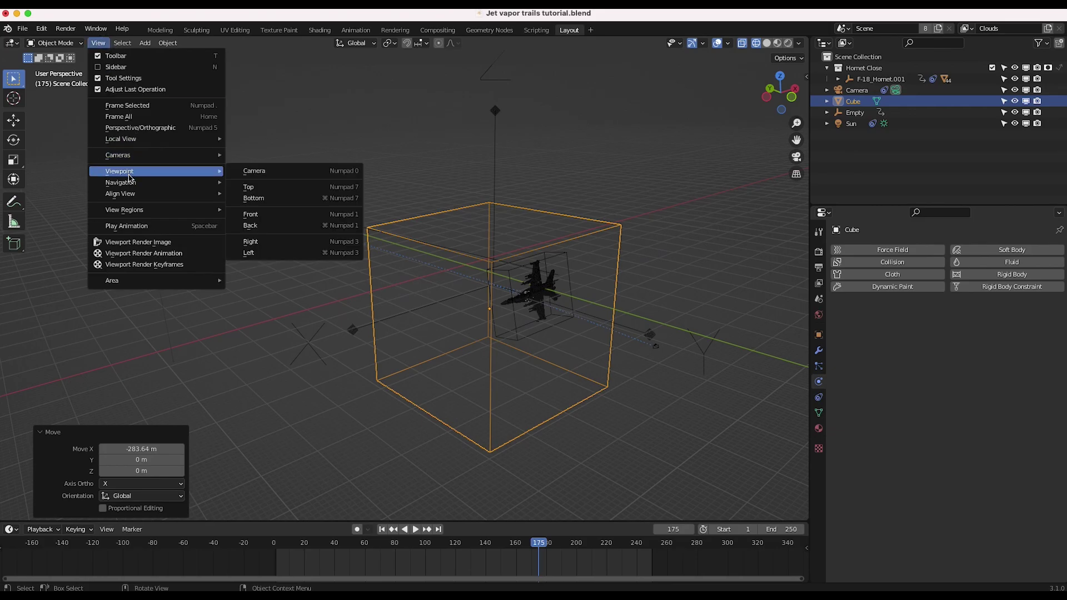
click(304, 169)
shift+scroll(344, 281, left, 4)
scroll(343, 281, down, 1)
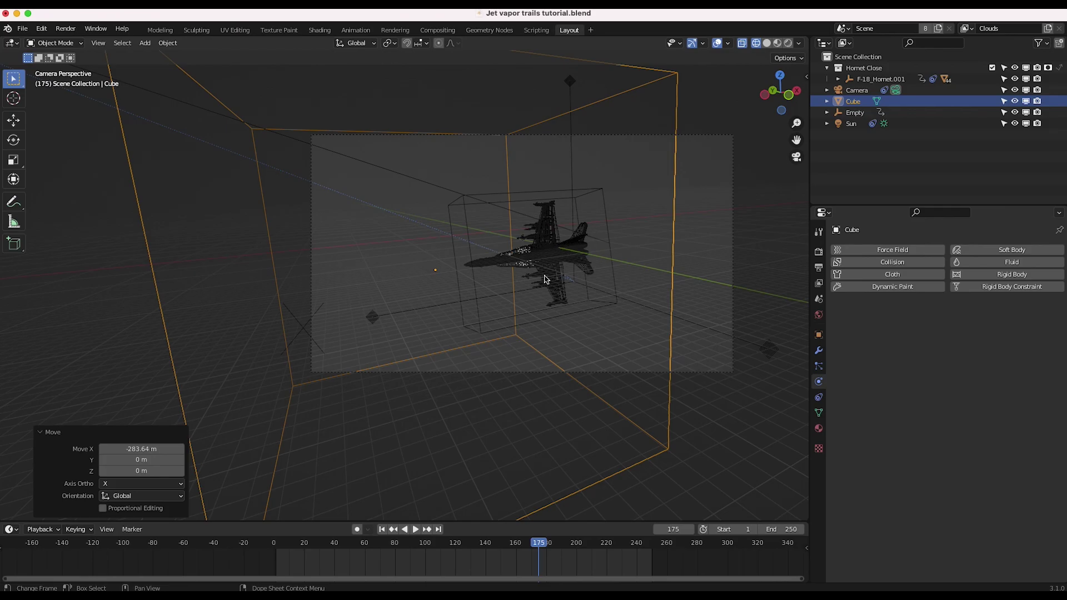
key(space)
drag(529, 547, 532, 547)
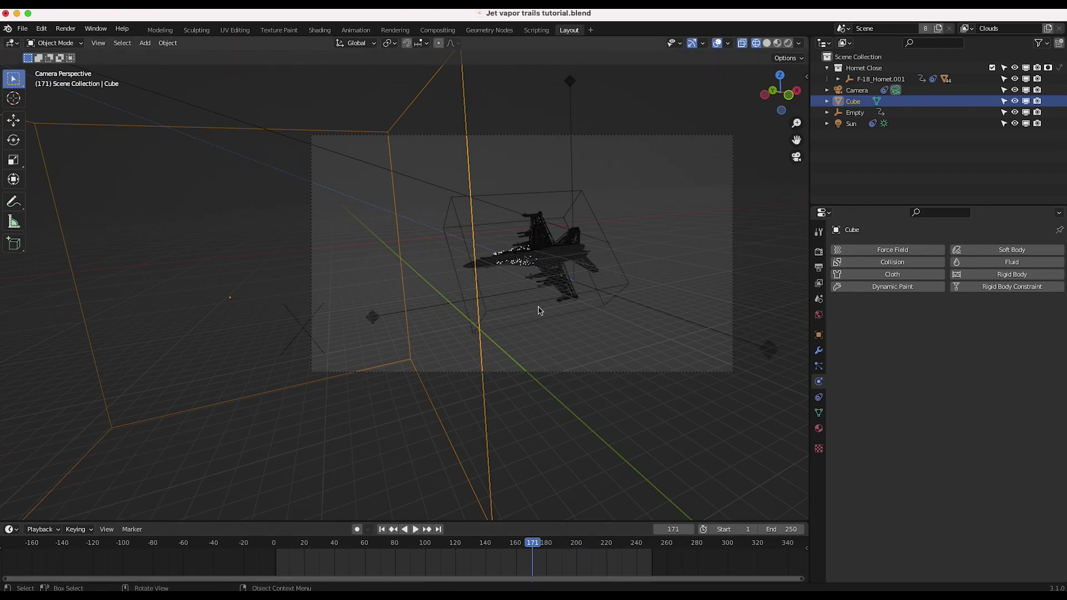
middle_drag(454, 305, 388, 309)
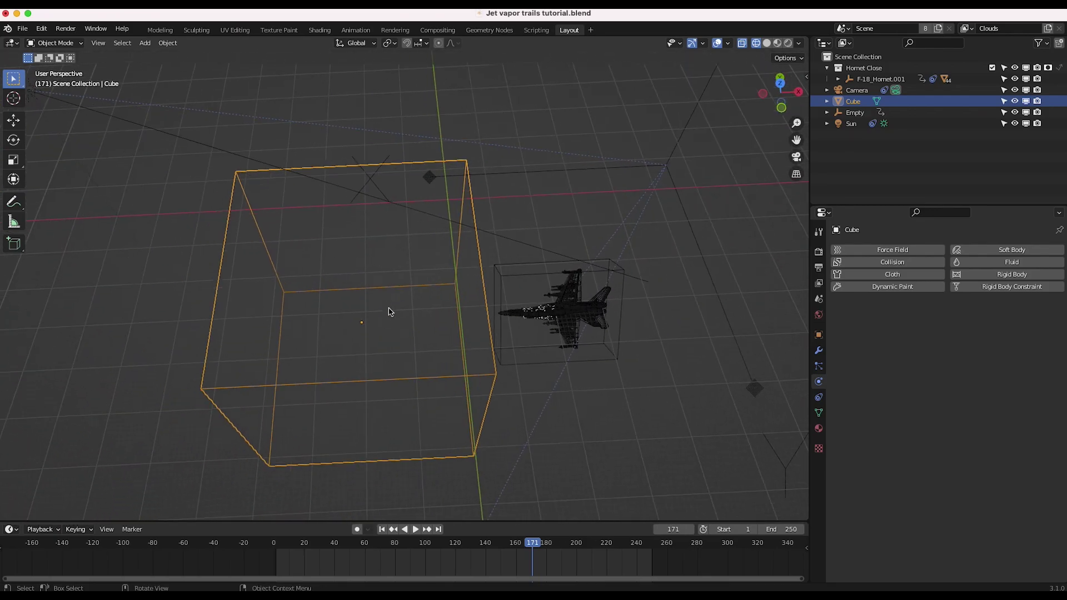
From the top view, place the cube on the jet and stretch it along X
click(98, 43)
mouse_move(138, 171)
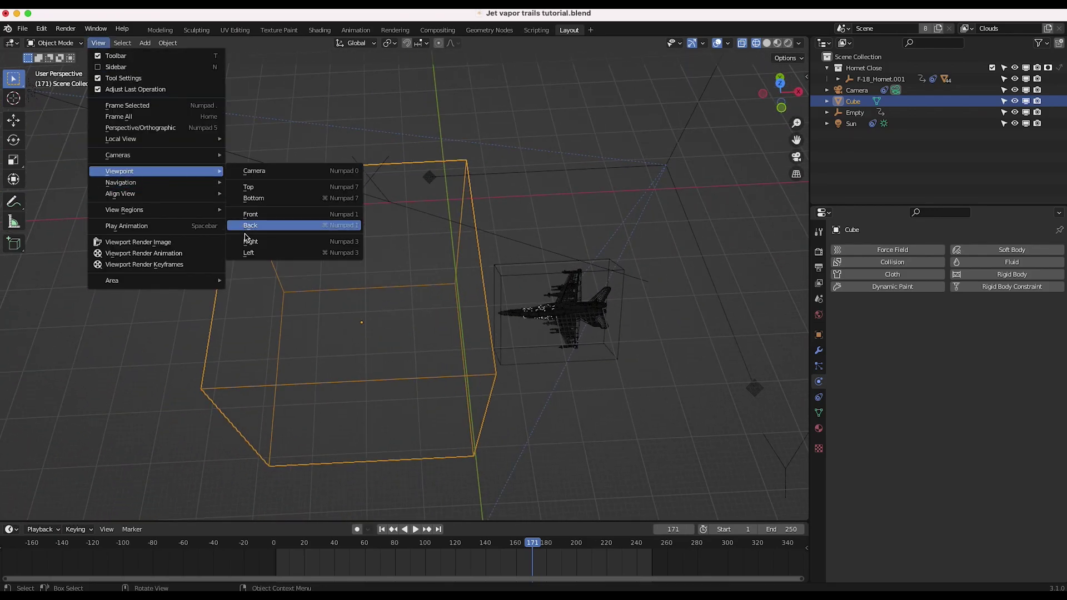
click(252, 184)
key(g)
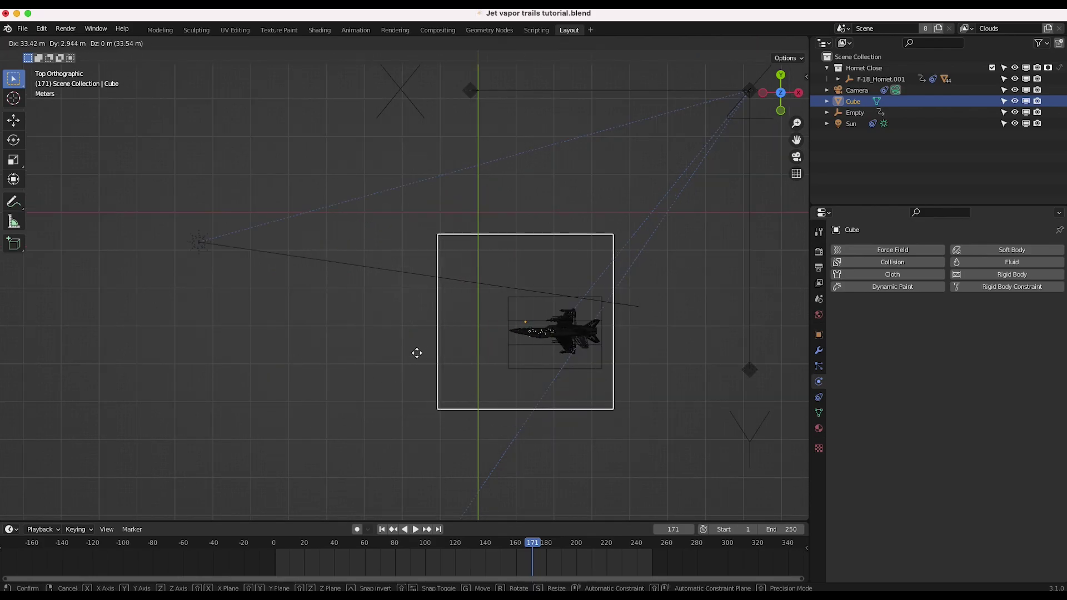
click(412, 364)
scroll(413, 364, down, 1)
key(s)
key(x)
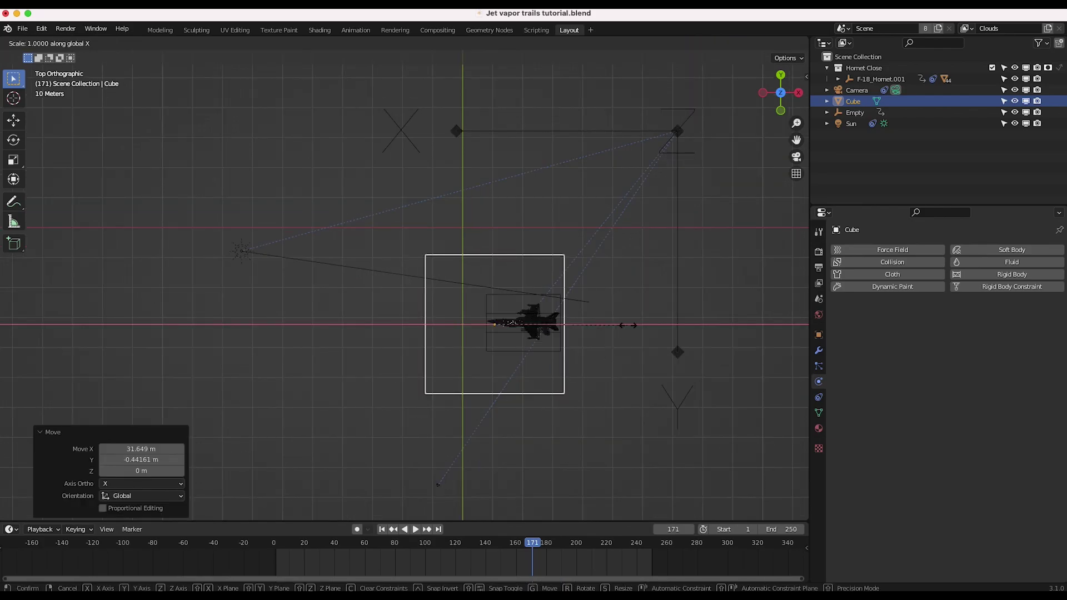
click(674, 300)
Shift the box 5.1104 m along X behind the jet and nudge it slightly in Z
key(g)
key(x)
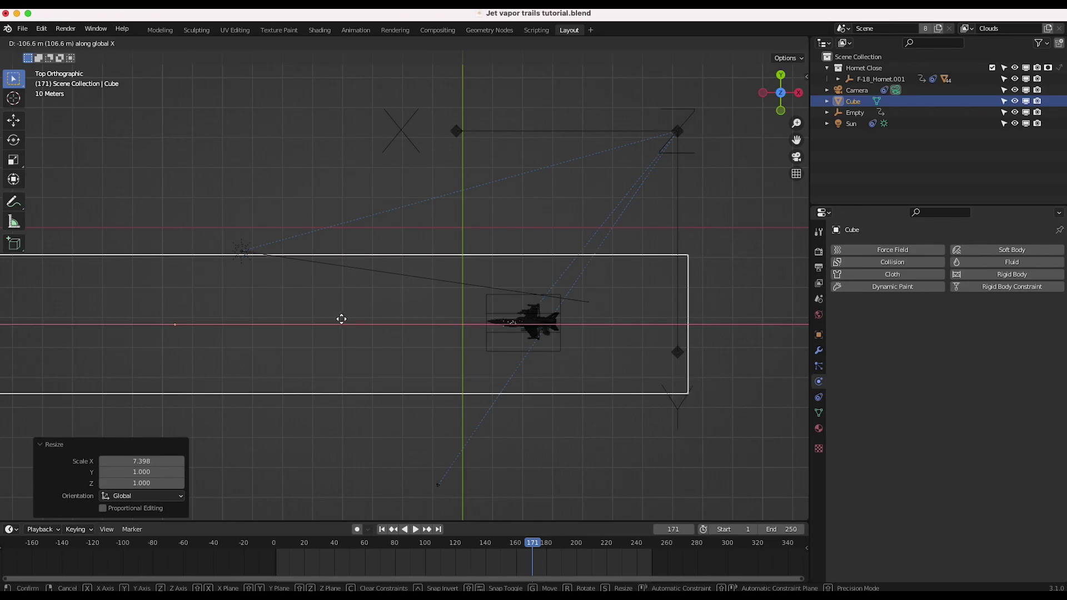
click(254, 318)
scroll(431, 399, down, 10)
key(g)
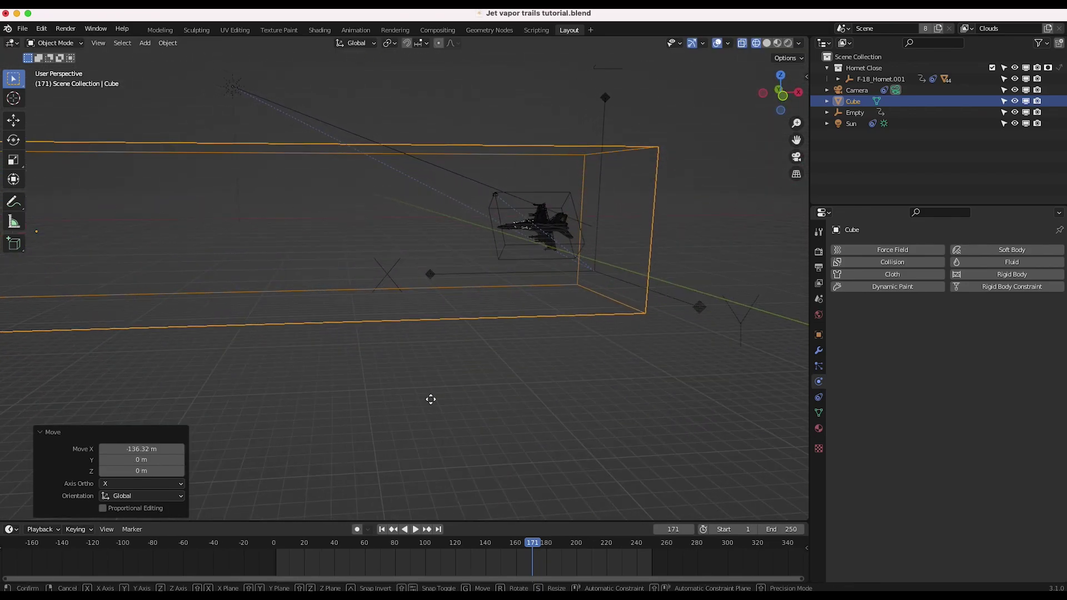
key(z)
click(426, 401)
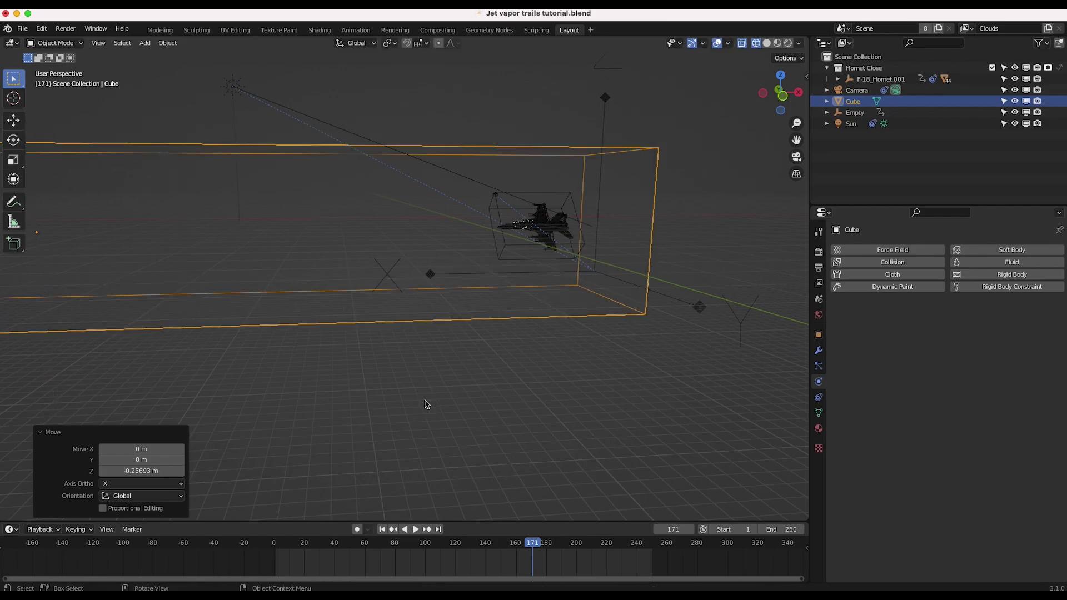
middle_drag(427, 404, 580, 299)
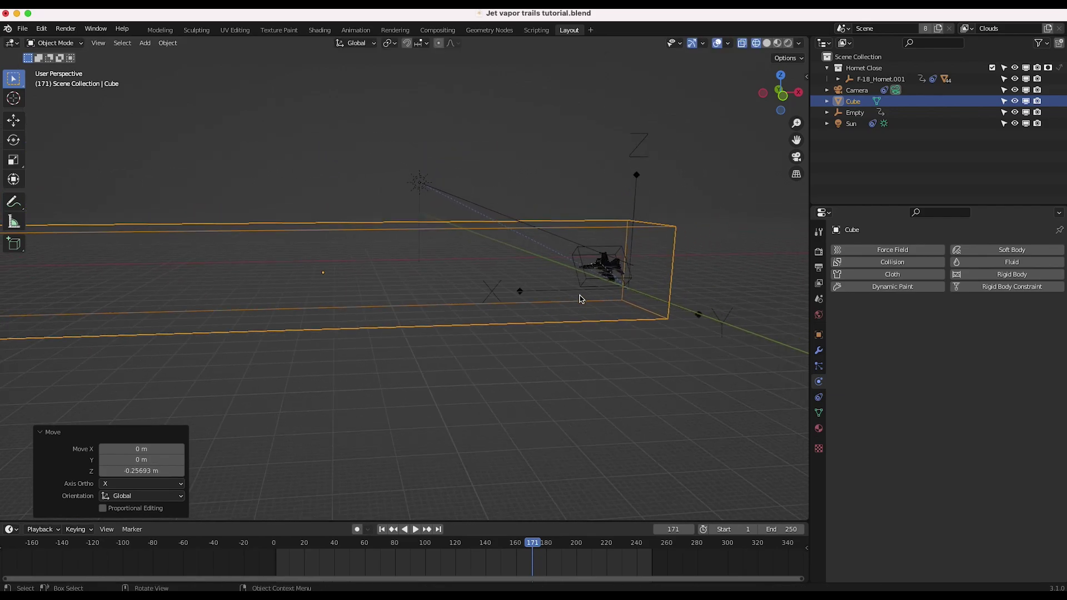
drag(534, 545, 564, 548)
key(space)
middle_drag(483, 467, 500, 312)
Widen the box on Y, stretch it to 1.194 on Z, and shift it along Y
key(s)
key(x)
key(y)
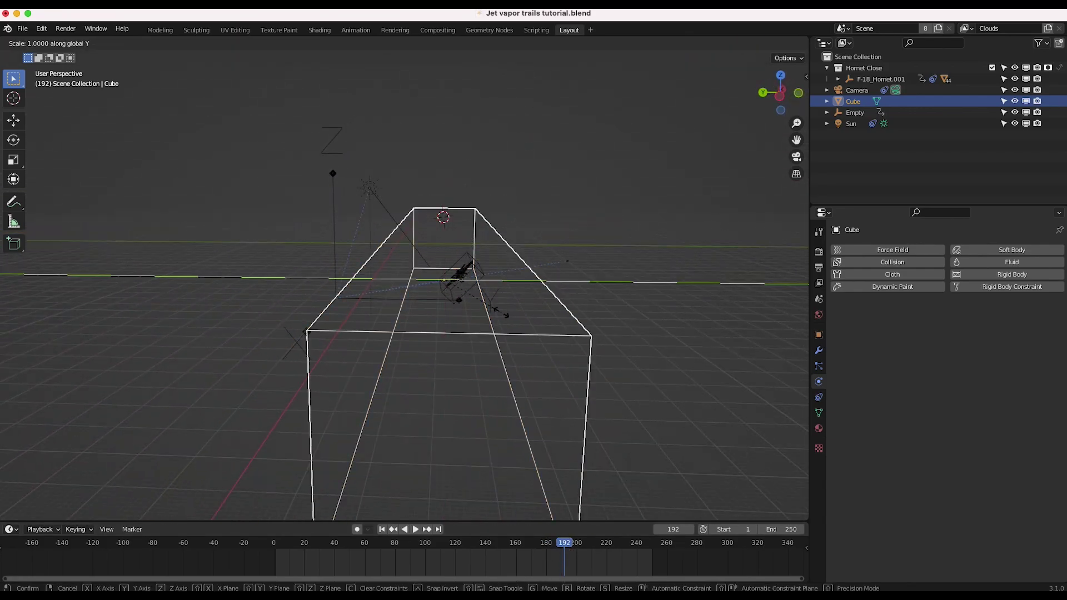
click(535, 307)
key(s)
key(z)
click(553, 314)
key(g)
key(x)
key(y)
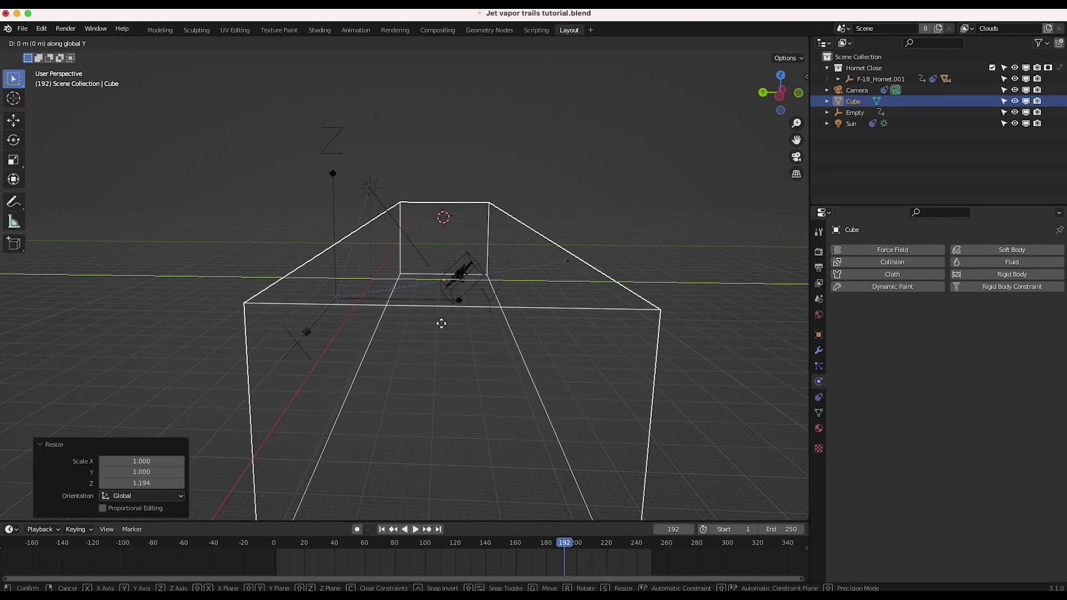
click(457, 321)
Fine-tune the box's Y position and scrub to frame 196 to confirm it encloses the jet
middle_drag(457, 322, 461, 328)
key(g)
key(y)
click(453, 332)
key(s)
key(x)
drag(524, 543, 564, 544)
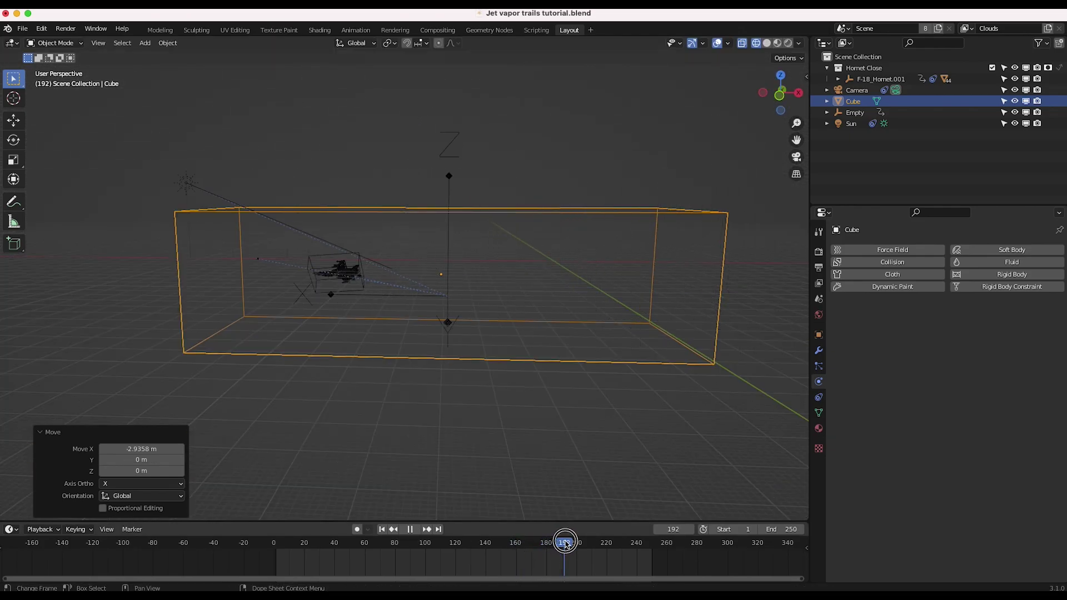
drag(537, 544, 527, 545)
drag(561, 546, 572, 549)
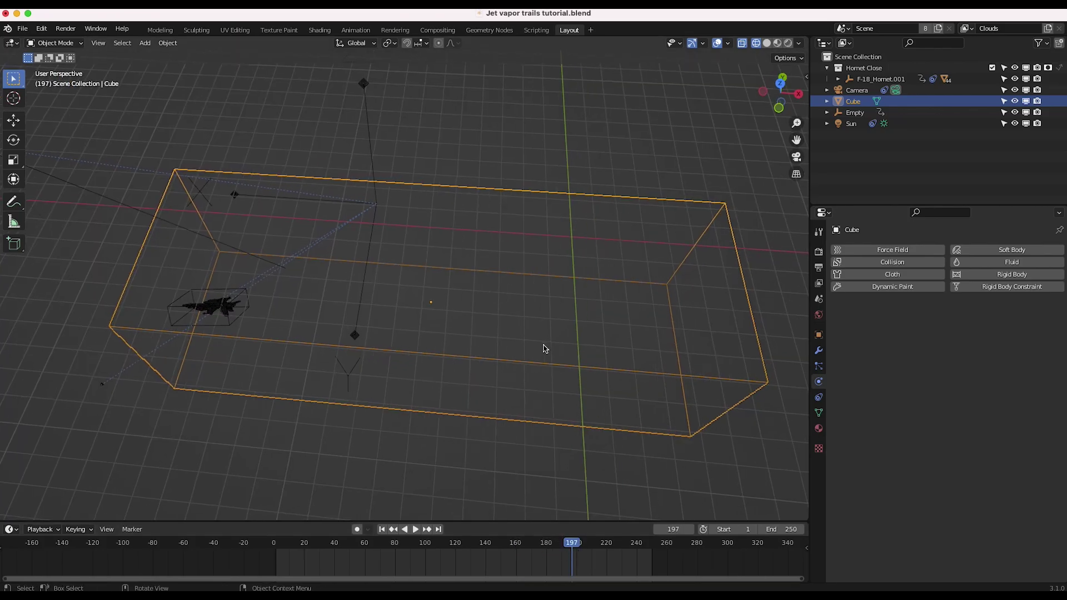
Narrow the box slightly on Y and move it -6.2481 m along Y to centre it on the jet
scroll(542, 349, down, 1)
shift+scroll(497, 352, left, 3)
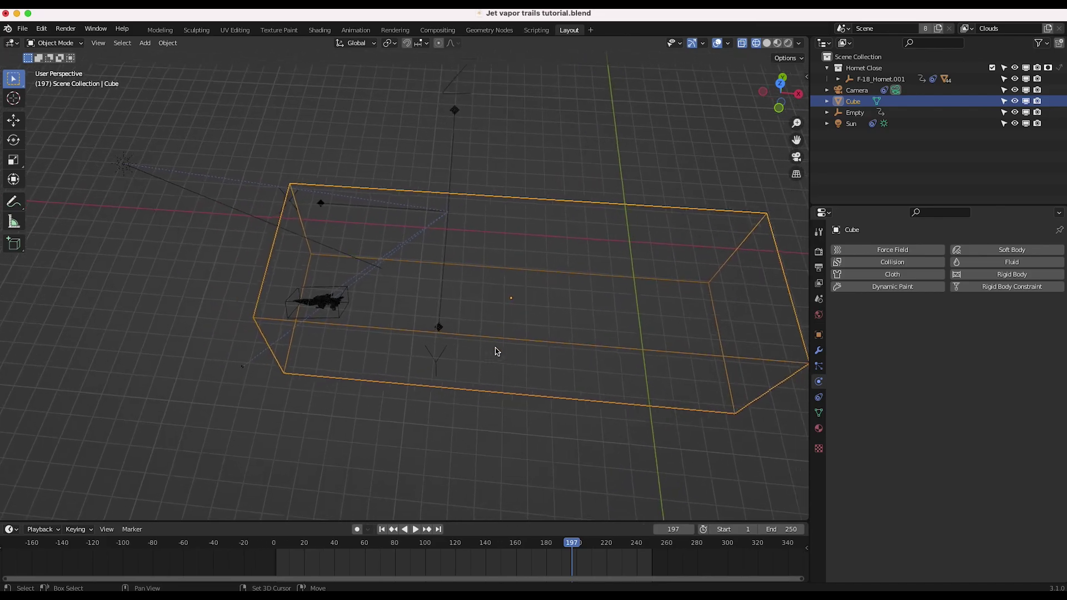
shift+scroll(497, 352, right, 2)
scroll(497, 352, left, 10)
scroll(497, 352, down, 6)
key(s)
key(y)
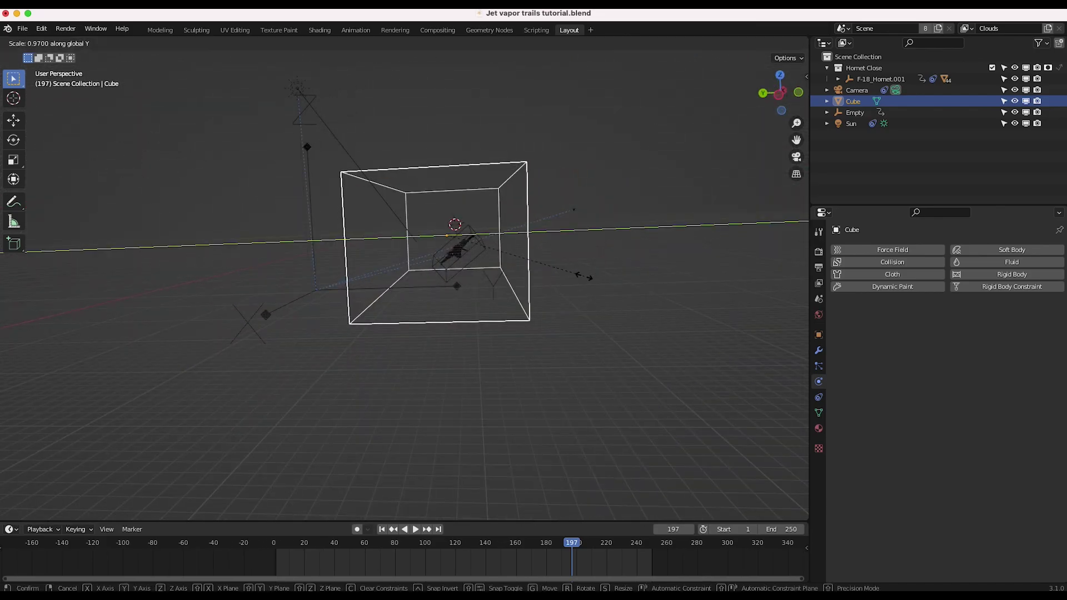
click(581, 280)
key(g)
key(y)
click(593, 279)
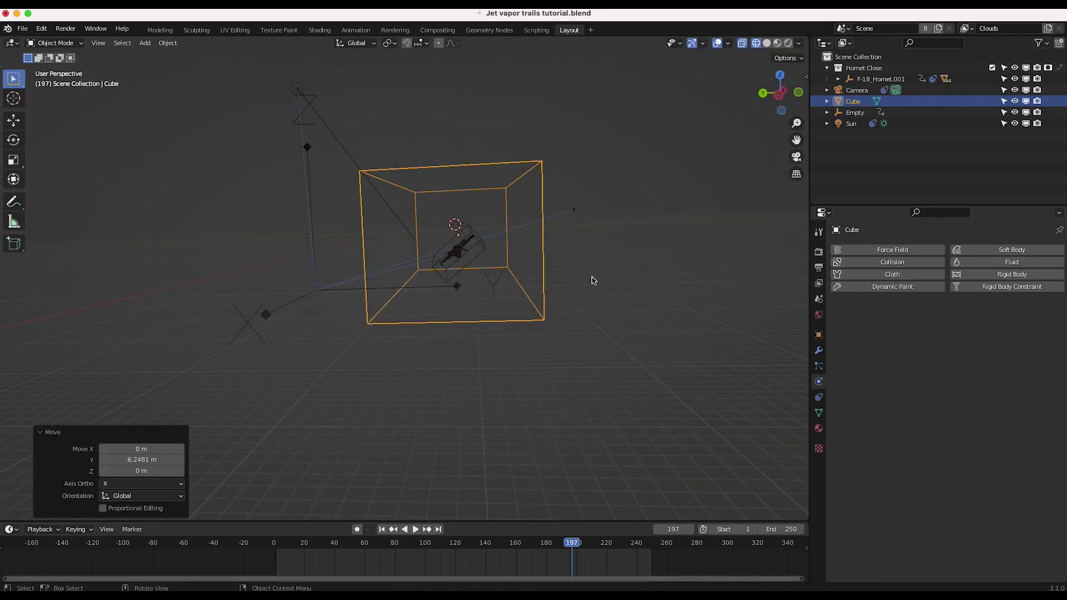
scroll(594, 279, left, 5)
scroll(594, 280, left, 5)
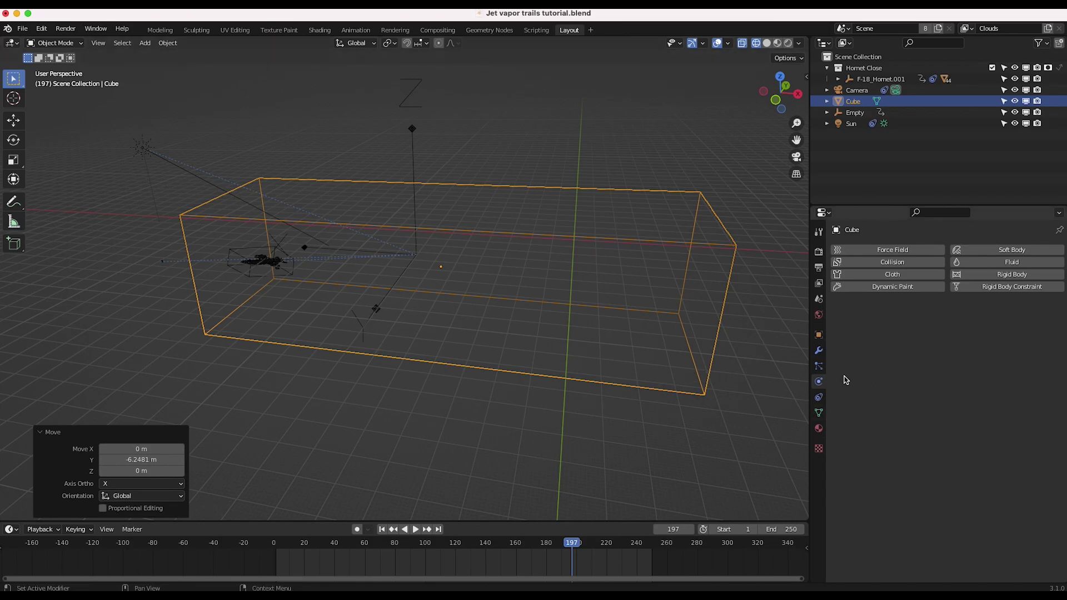
middle_drag(492, 283, 556, 268)
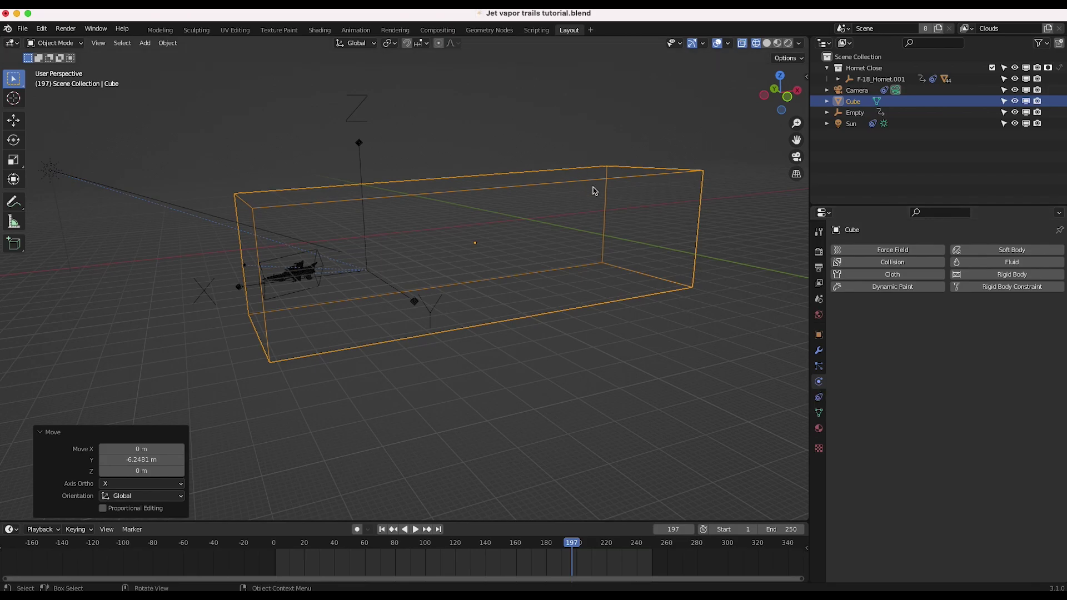
Add fluid physics as a Domain and rename the cube 'Vapor trail domain'
click(999, 263)
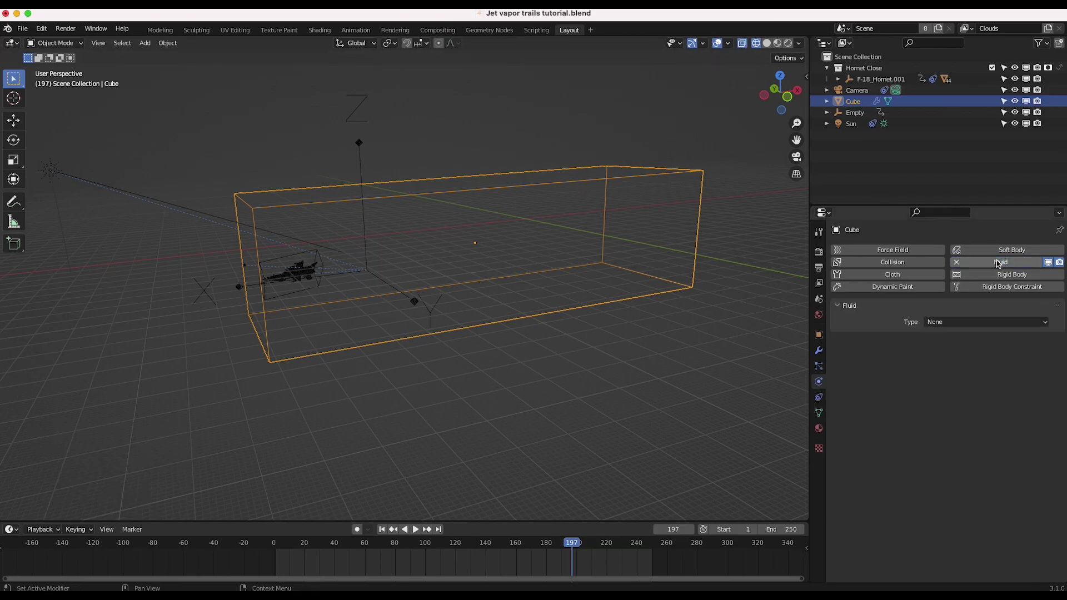
click(942, 322)
click(942, 346)
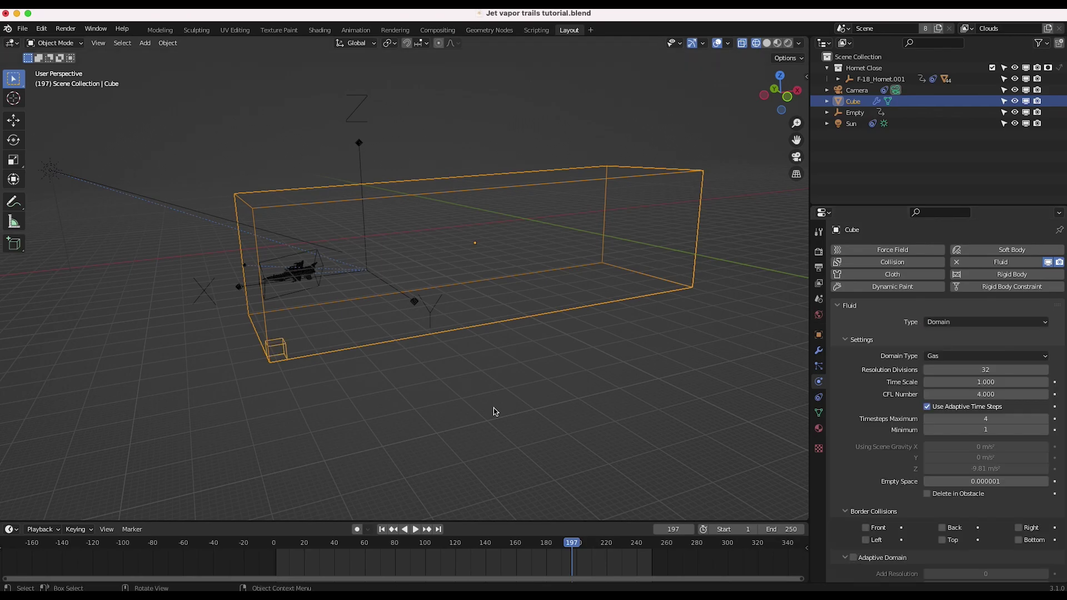
double_click(855, 101)
text(Vapor trail domain)
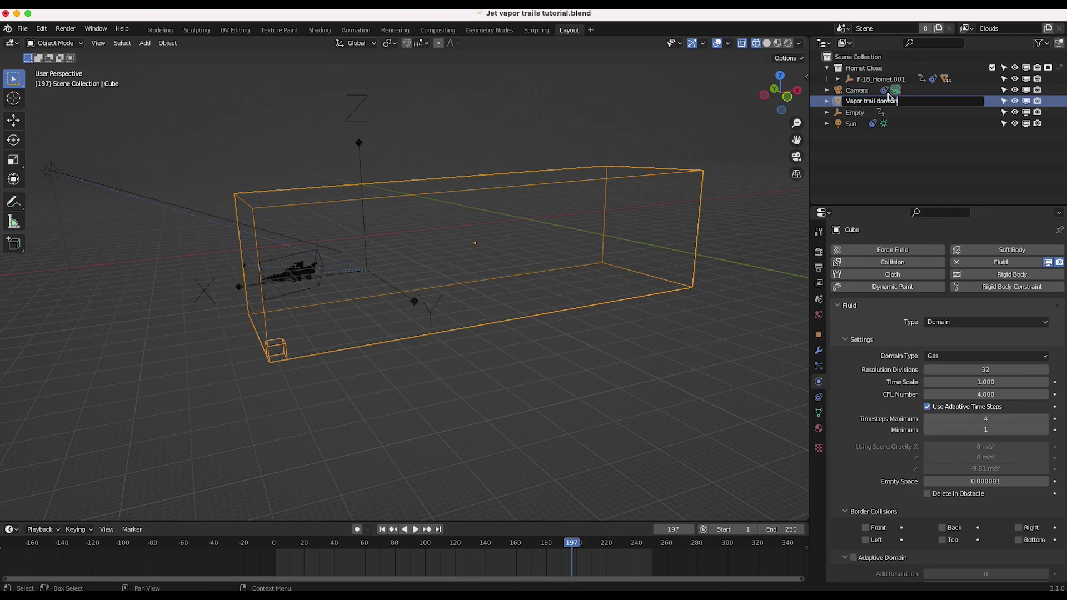
key(Return)
Enable Adaptive Domain, set the cache type to Modular, and browse for a cache folder
scroll(871, 473, down, 6)
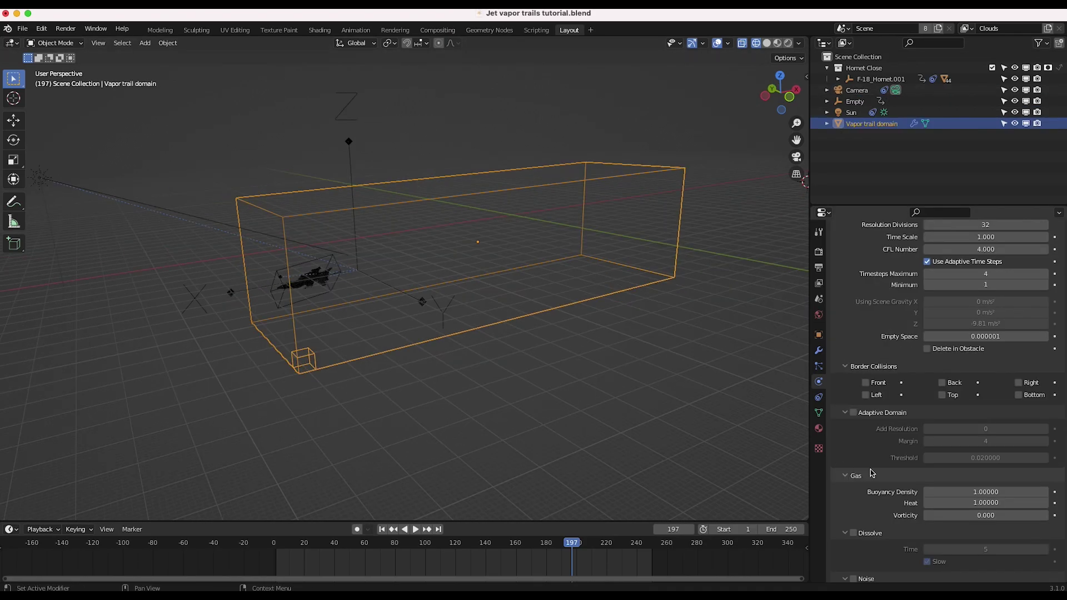
click(854, 413)
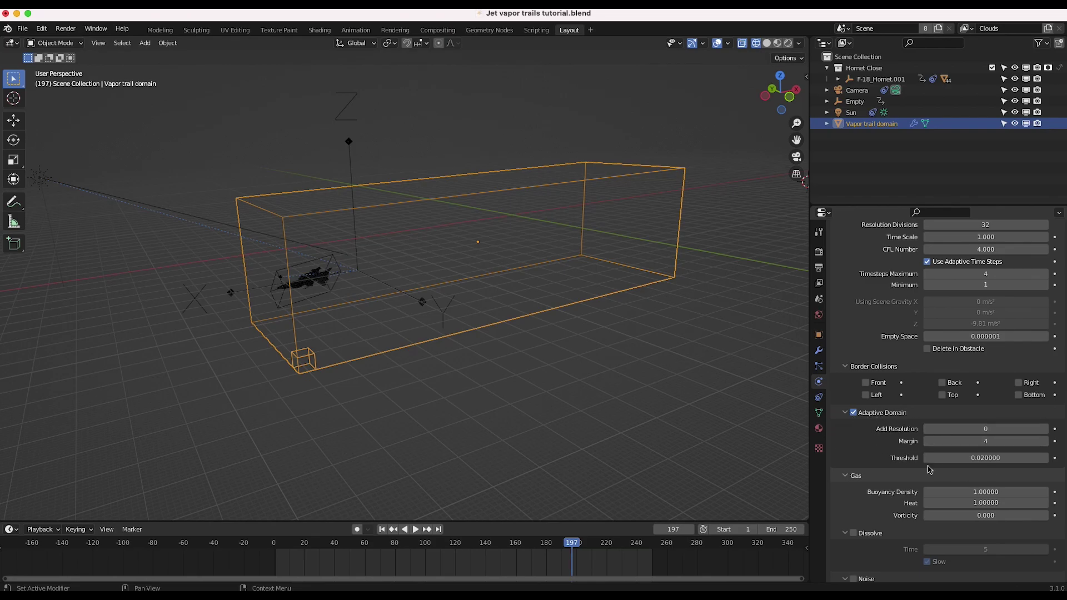
click(996, 459)
scroll(901, 381, up, 5)
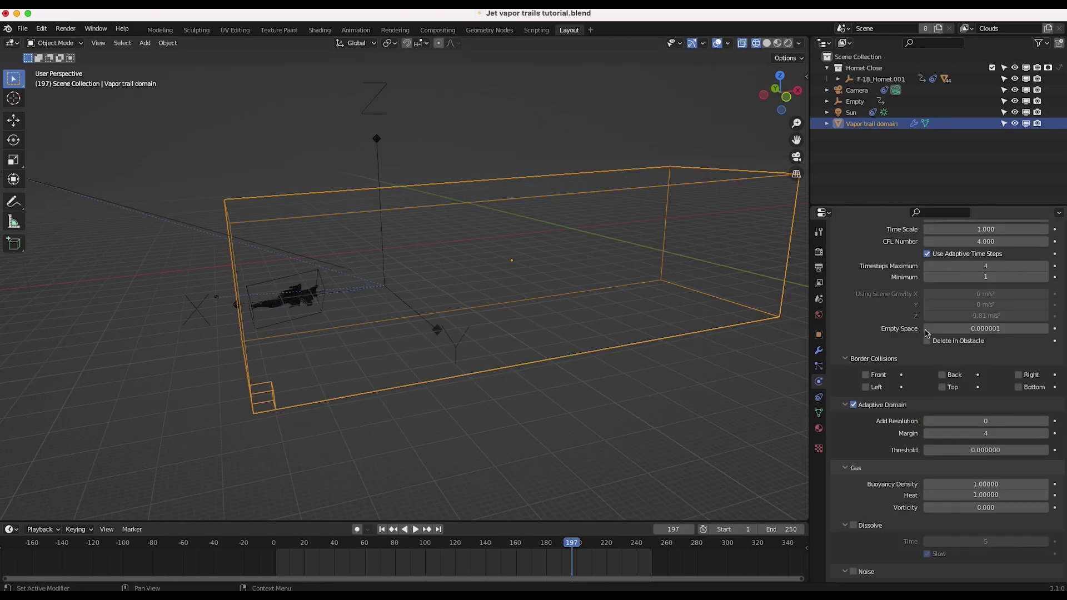
scroll(917, 355, up, 5)
scroll(927, 334, down, 15)
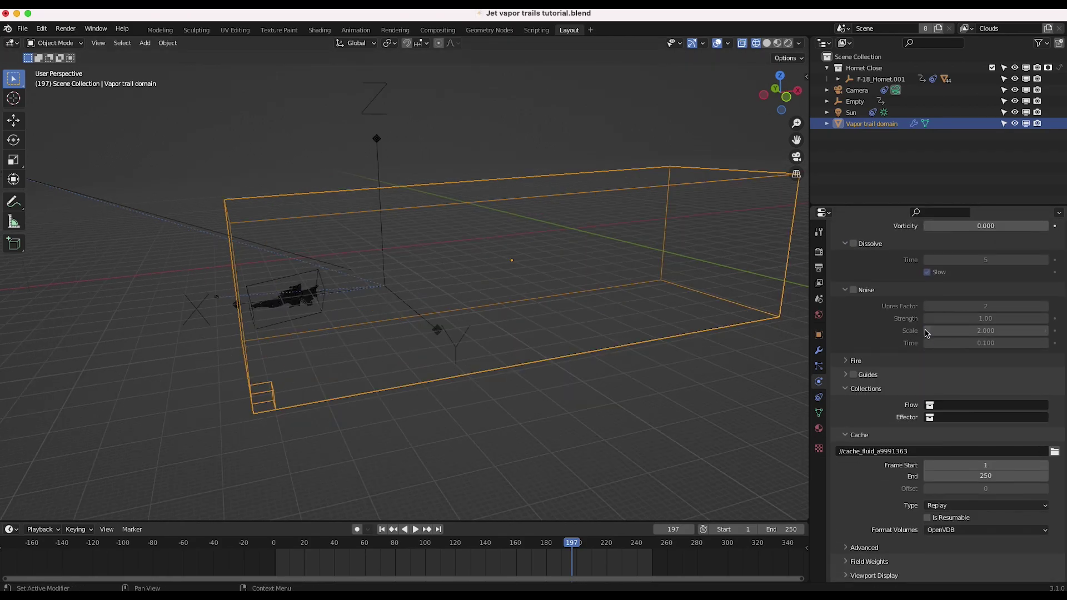
scroll(883, 474, up, 1)
click(953, 507)
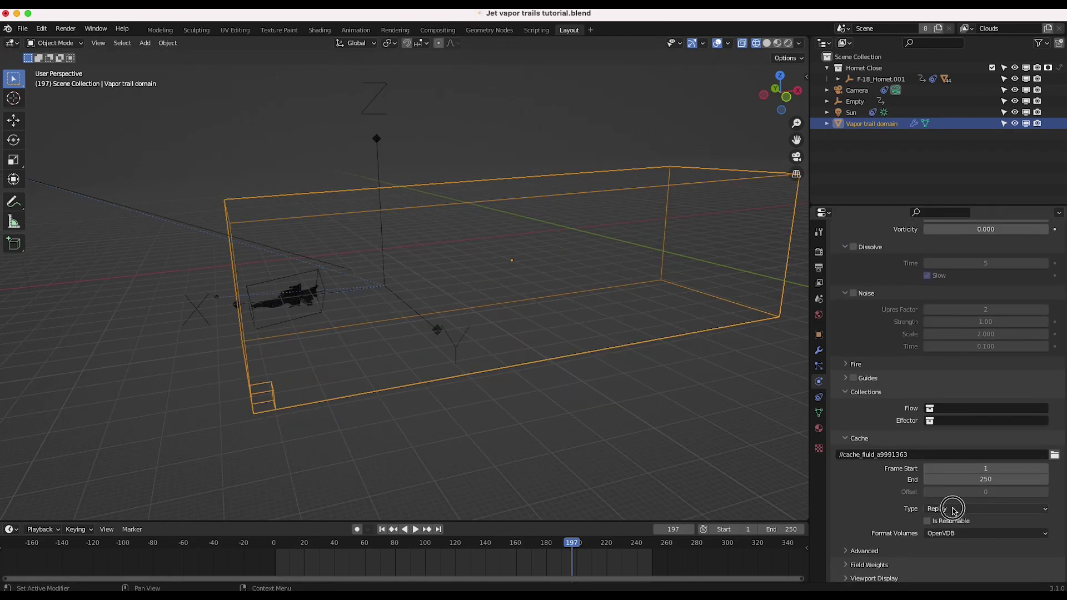
click(941, 537)
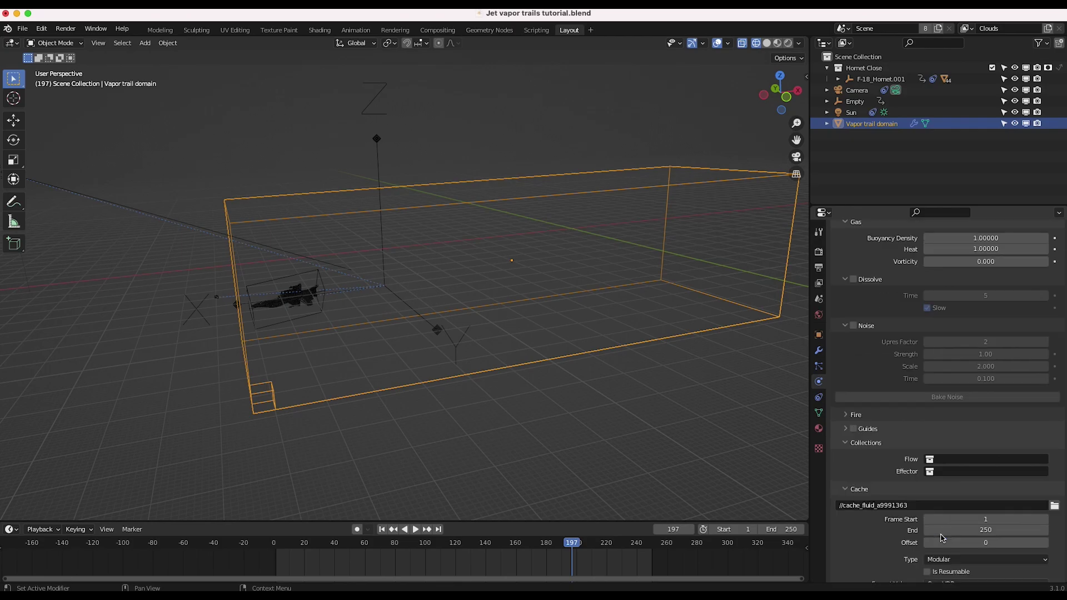
scroll(888, 535, down, 3)
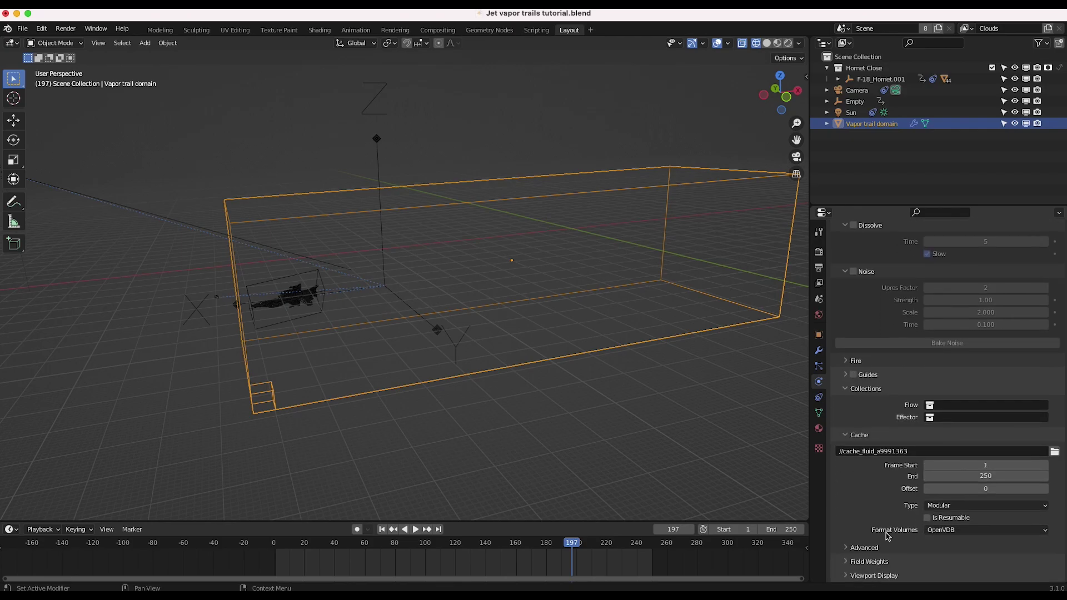
click(1054, 453)
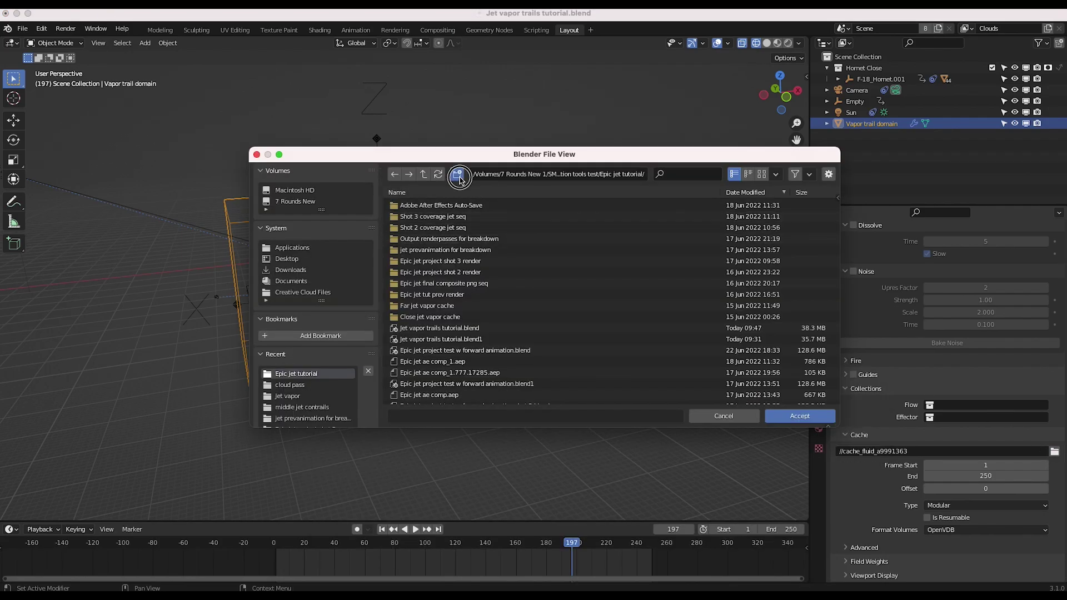
Create a 'Jet vapor tutorial cache' folder and use it as the cache directory
click(458, 175)
text(Je)
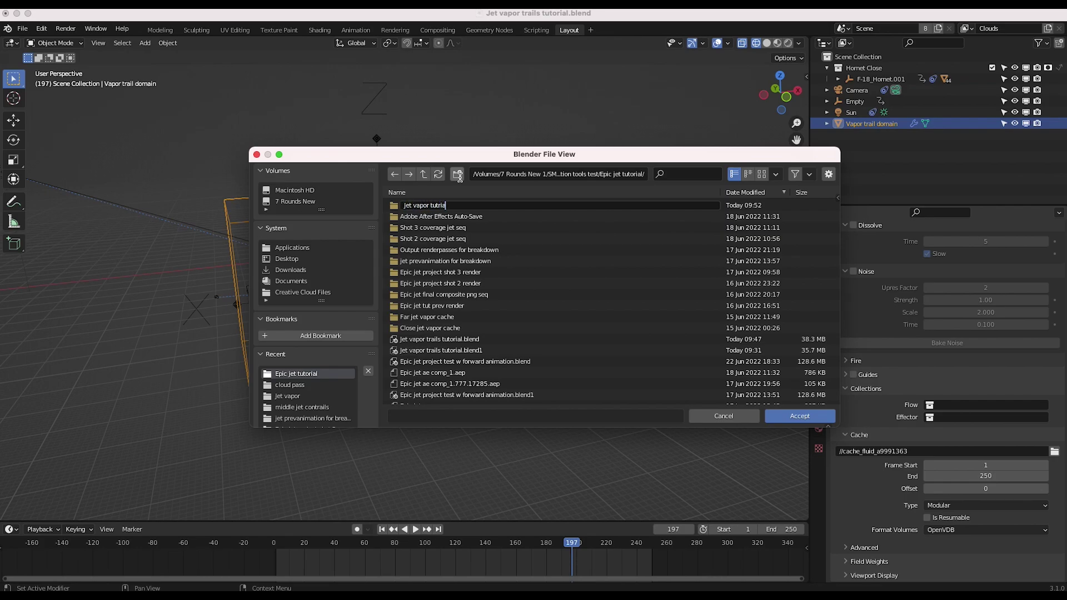
text(t vapor tutorial cache)
key(Return)
double_click(439, 209)
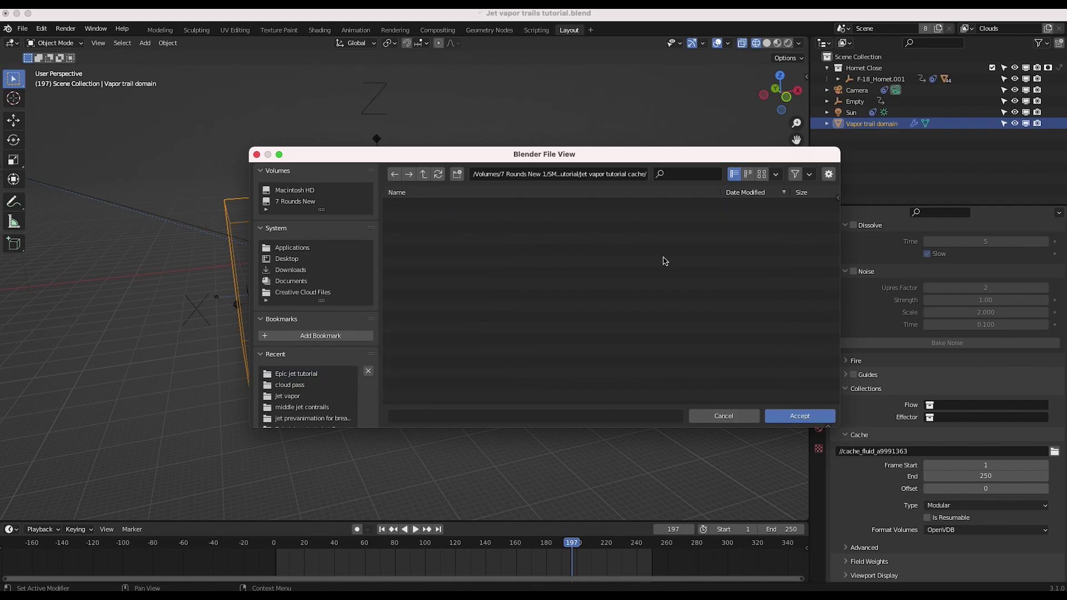
click(787, 417)
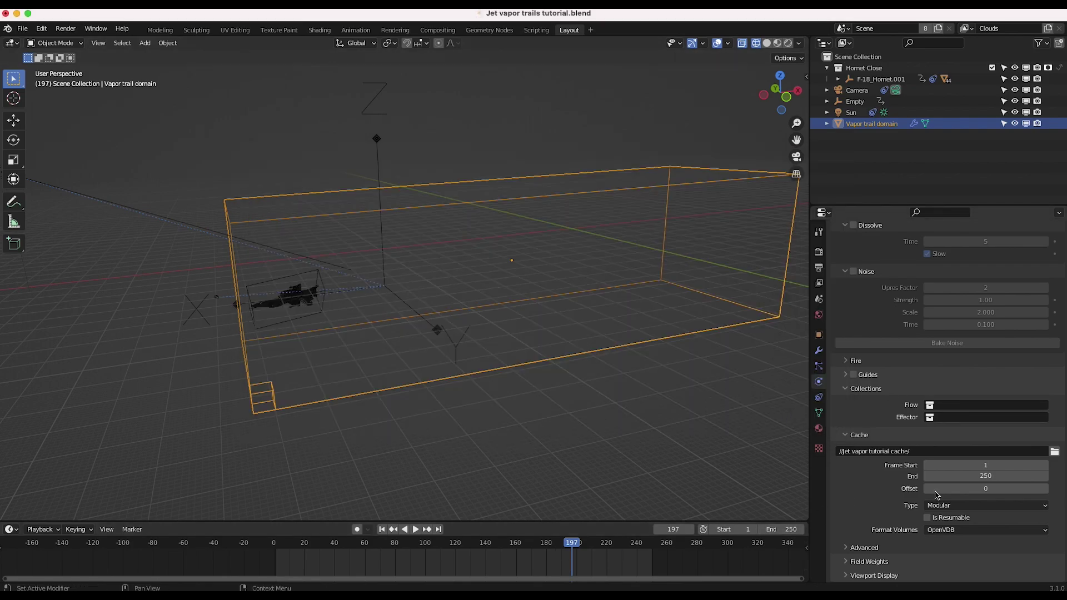
Set the cache to frames 170–200 and enable Is Resumable
drag(547, 547, 532, 552)
key(space)
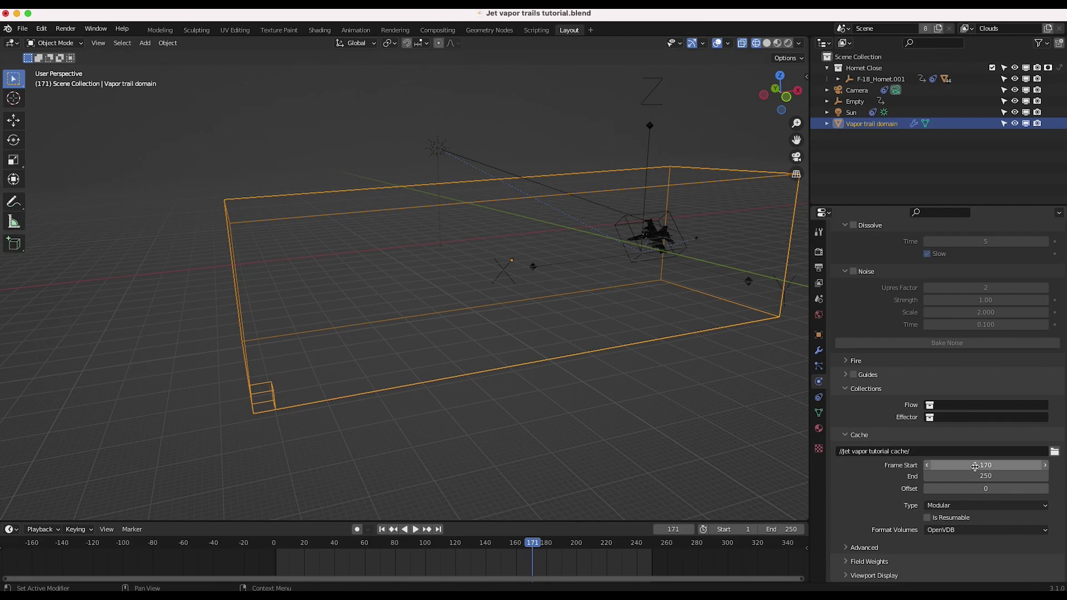
key(Return)
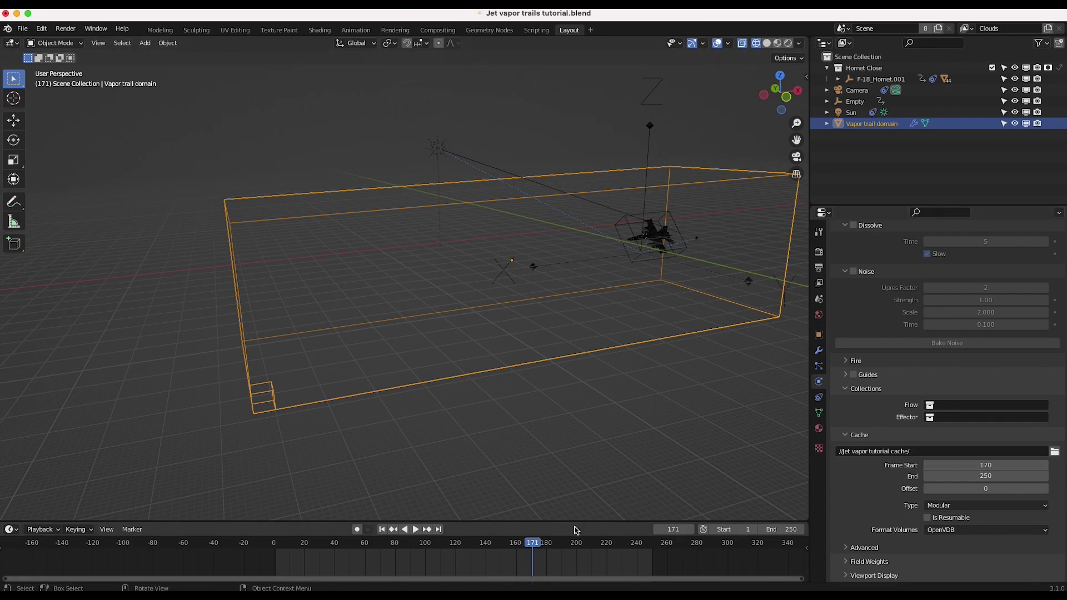
click(964, 477)
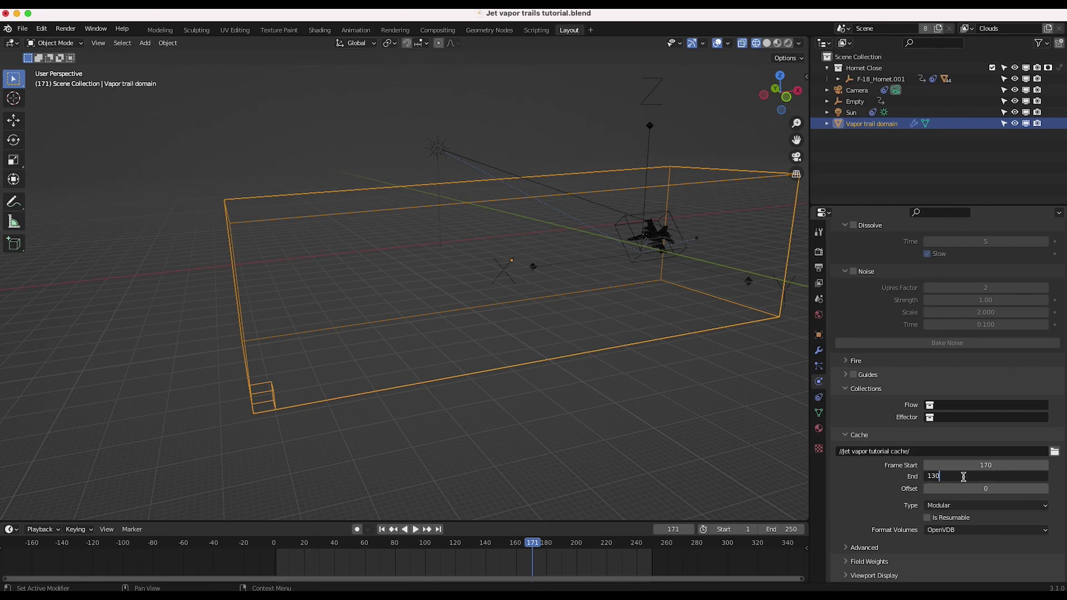
text(200)
key(Return)
key(space)
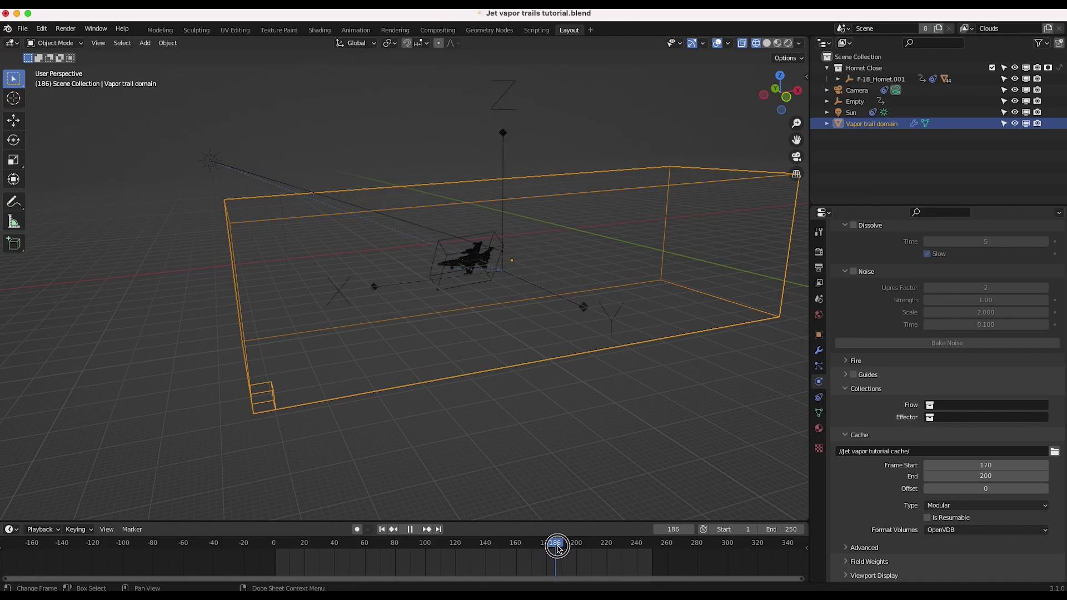
drag(574, 550, 525, 551)
key(space)
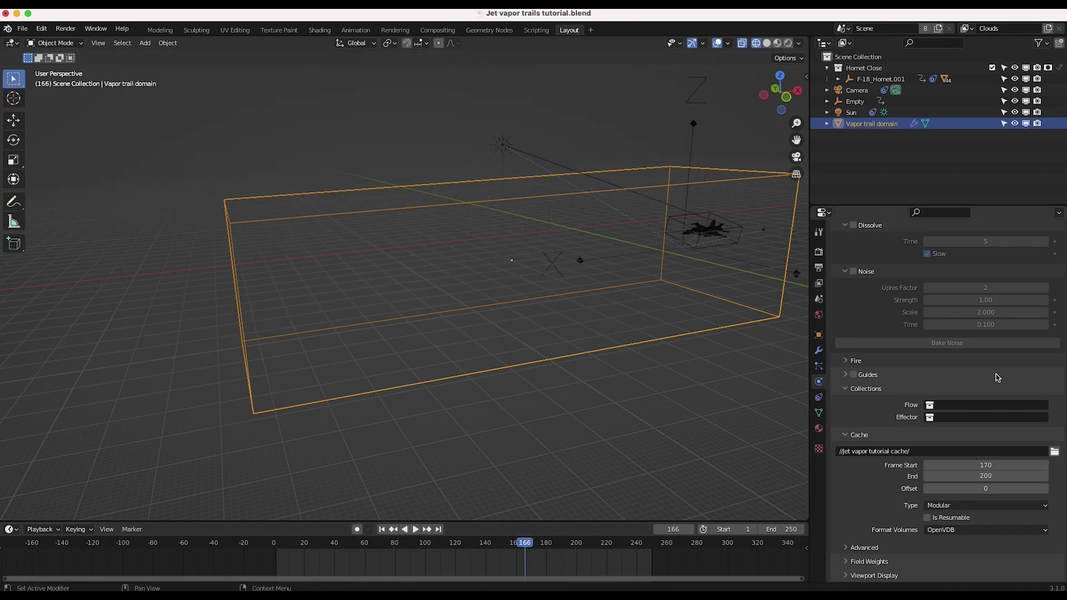
click(927, 517)
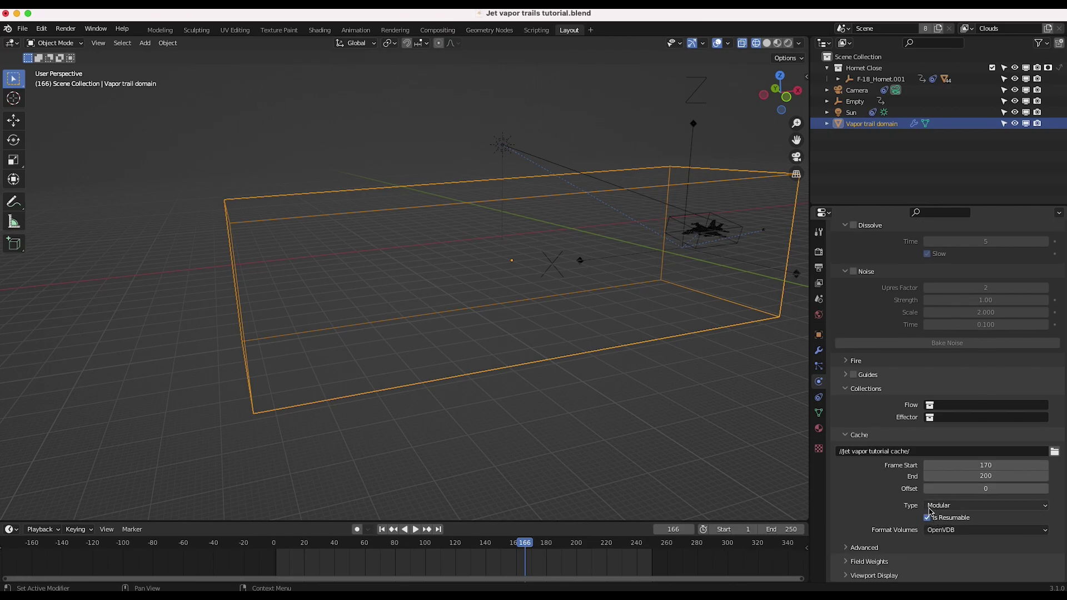
Bake the domain's smoke data and orbit lower to see the jet
scroll(896, 442, up, 8)
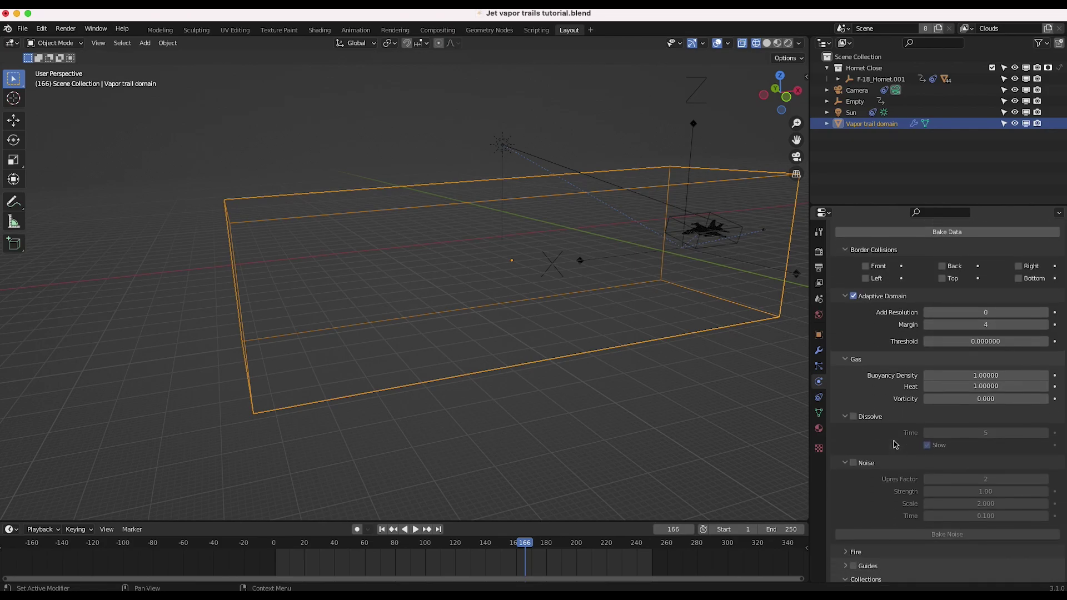
scroll(895, 444, down, 8)
scroll(895, 444, up, 6)
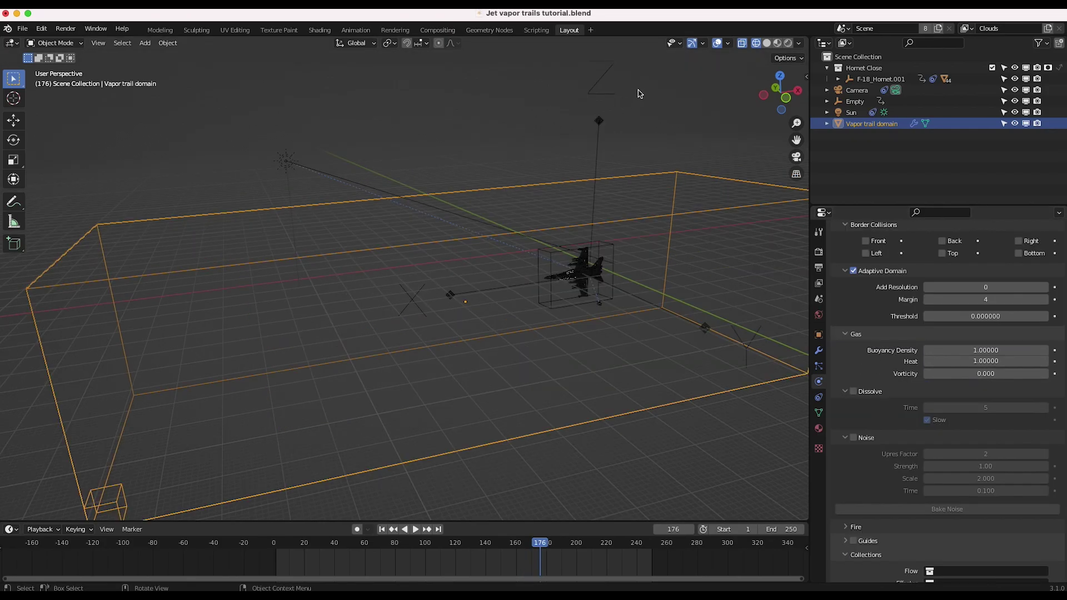
scroll(844, 339, up, 9)
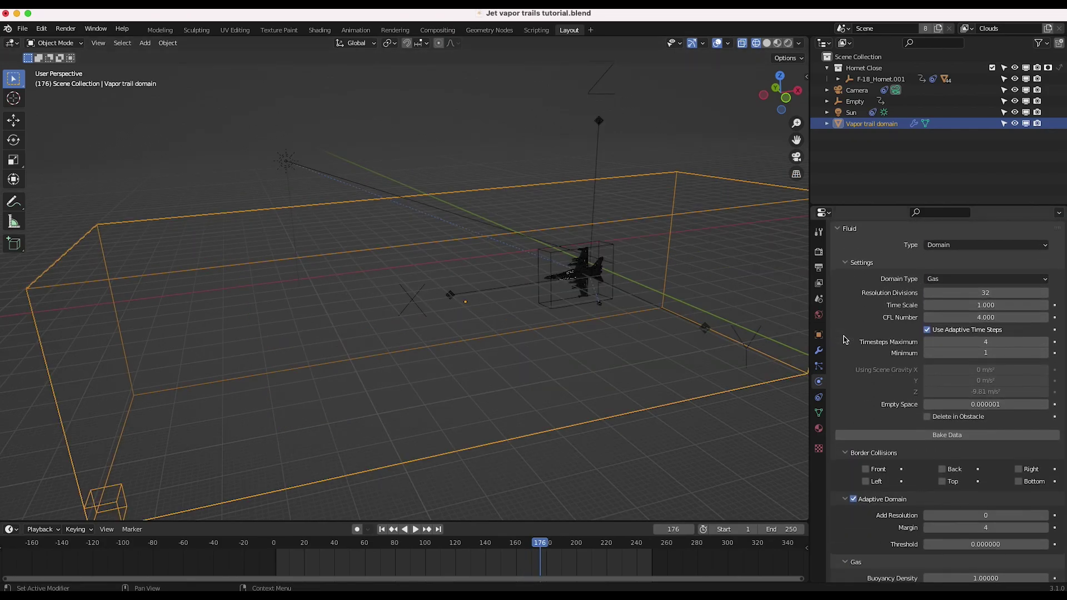
click(943, 435)
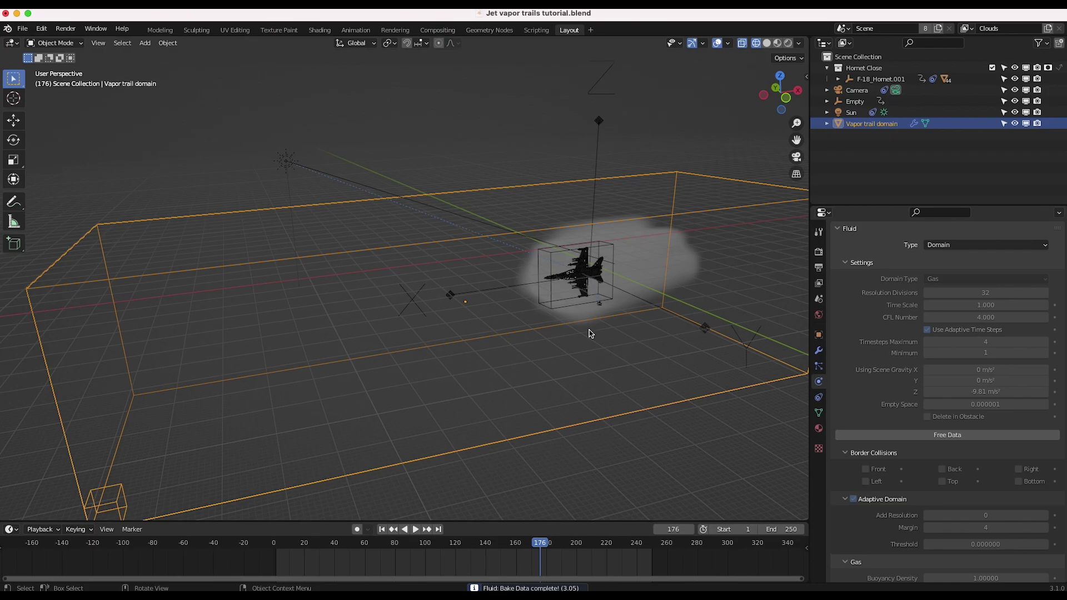
middle_drag(591, 333, 576, 278)
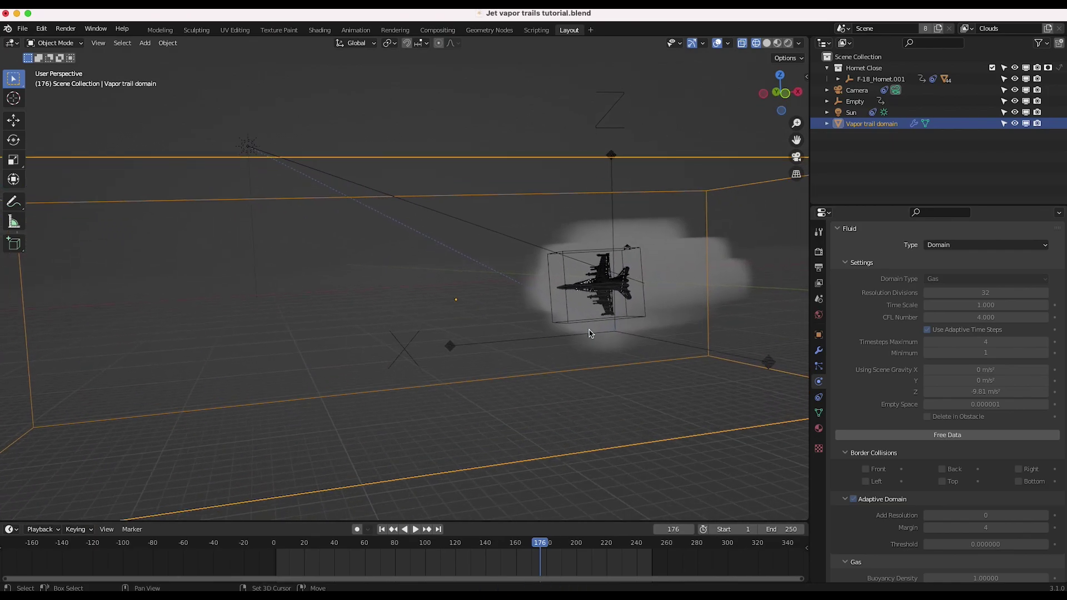
Replay the baked smoke up to frame 177 and orbit around the whole domain
click(491, 543)
key(space)
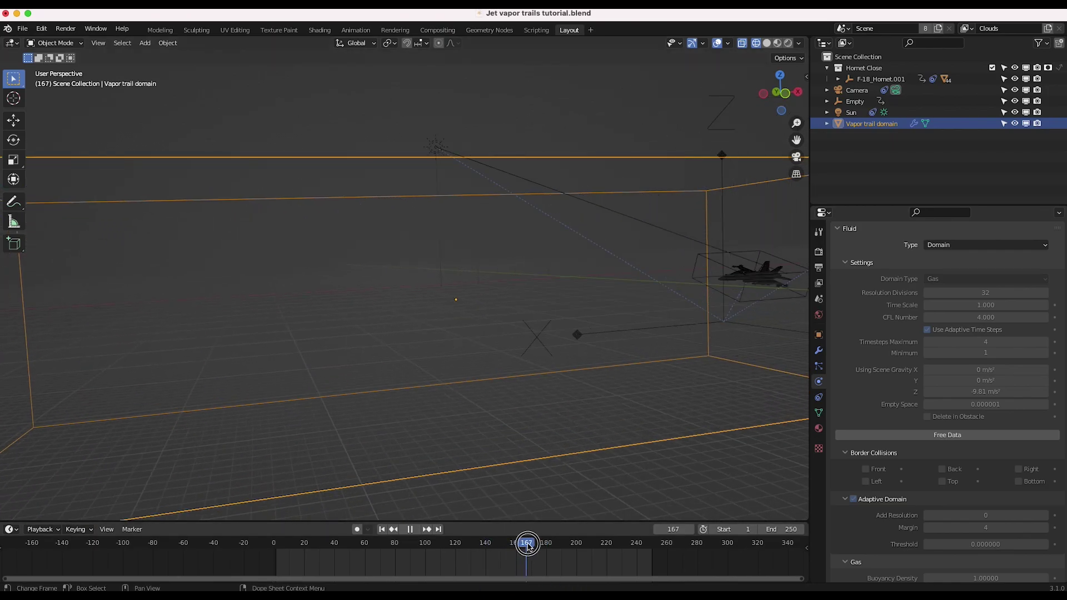
click(505, 543)
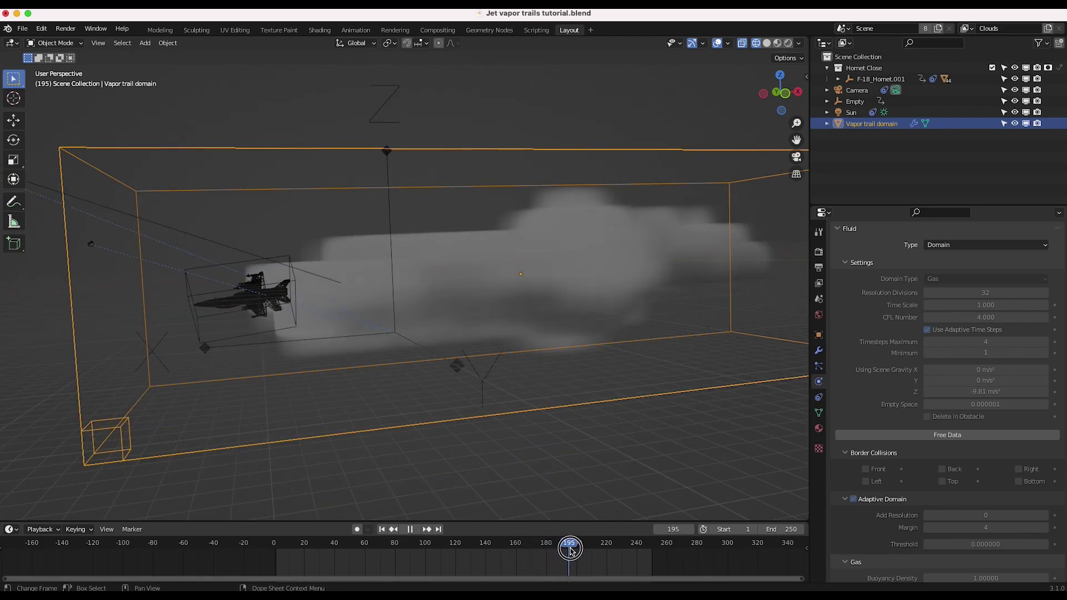
click(547, 549)
drag(548, 549, 542, 550)
key(space)
middle_drag(550, 326, 646, 251)
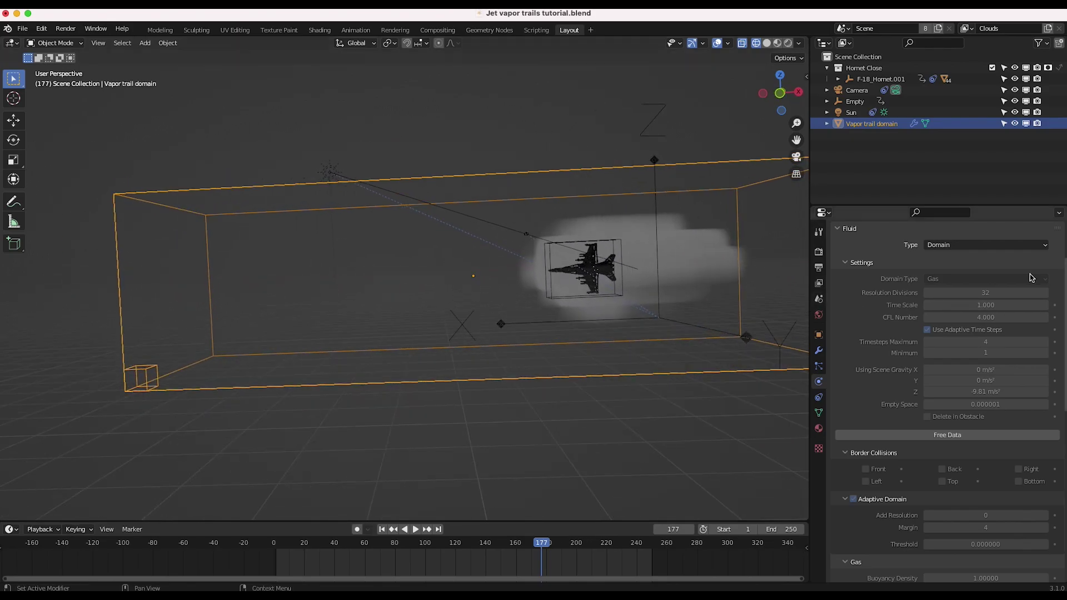
middle_drag(339, 217, 371, 214)
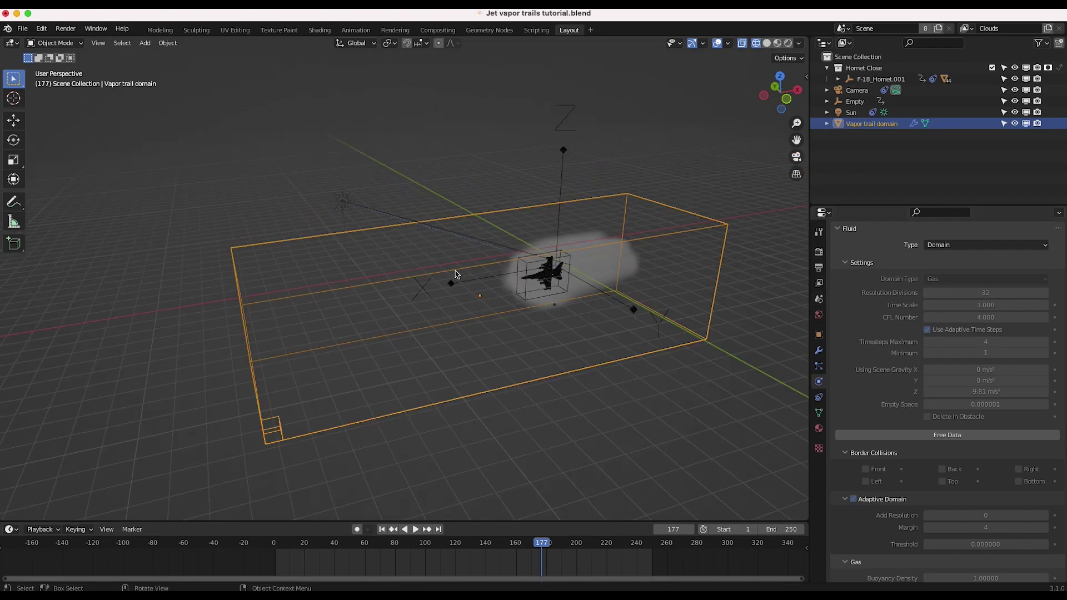
click(356, 204)
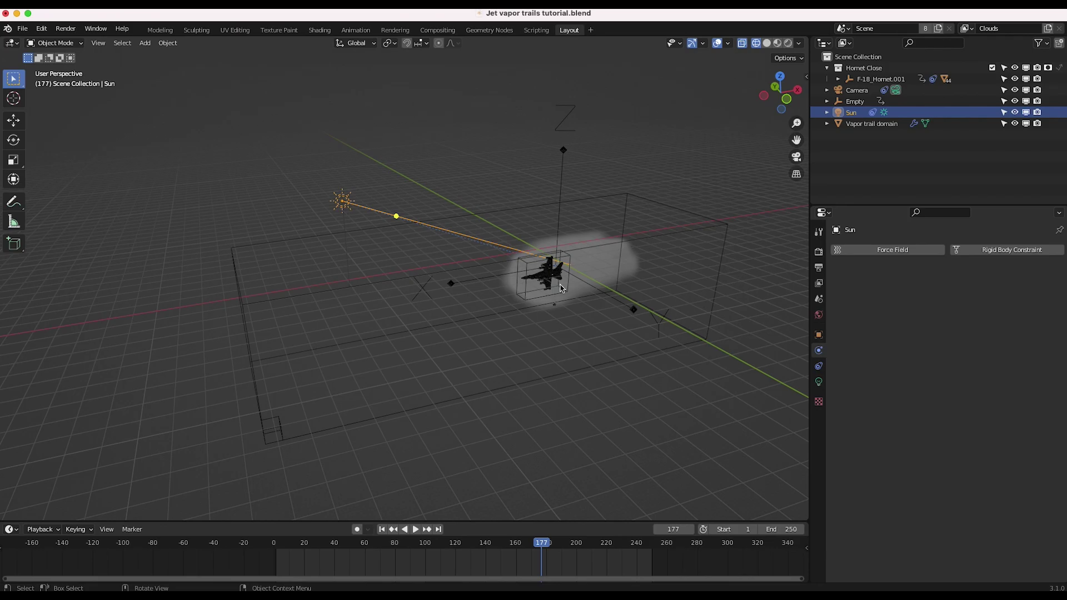
Reselect the Vapor trail domain and free its baked smoke data
click(517, 211)
scroll(434, 290, up, 3)
middle_drag(431, 289, 440, 295)
middle_drag(558, 337, 647, 325)
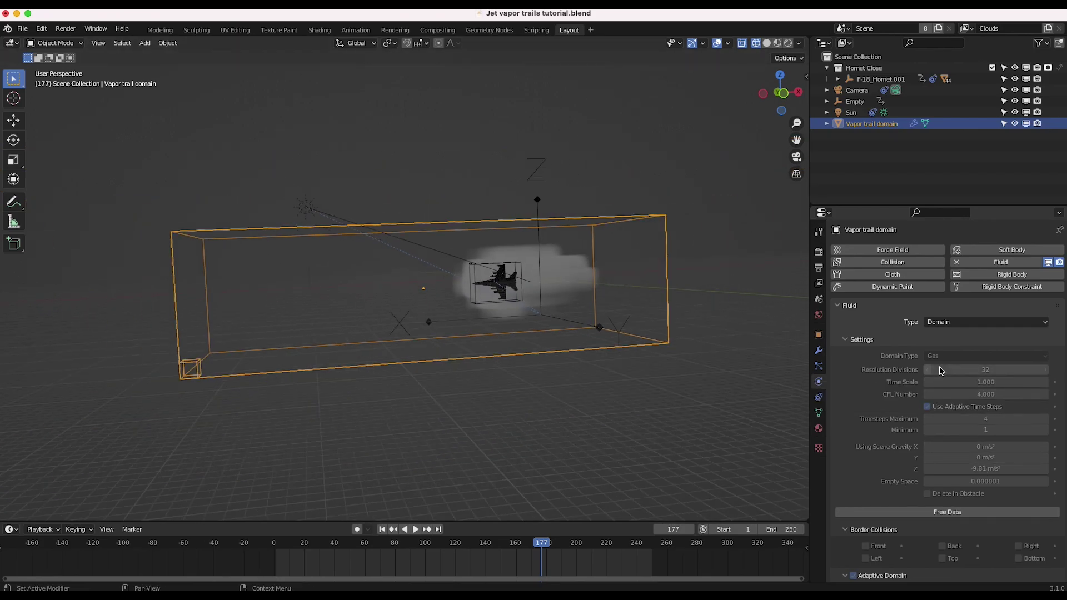
drag(979, 372, 981, 373)
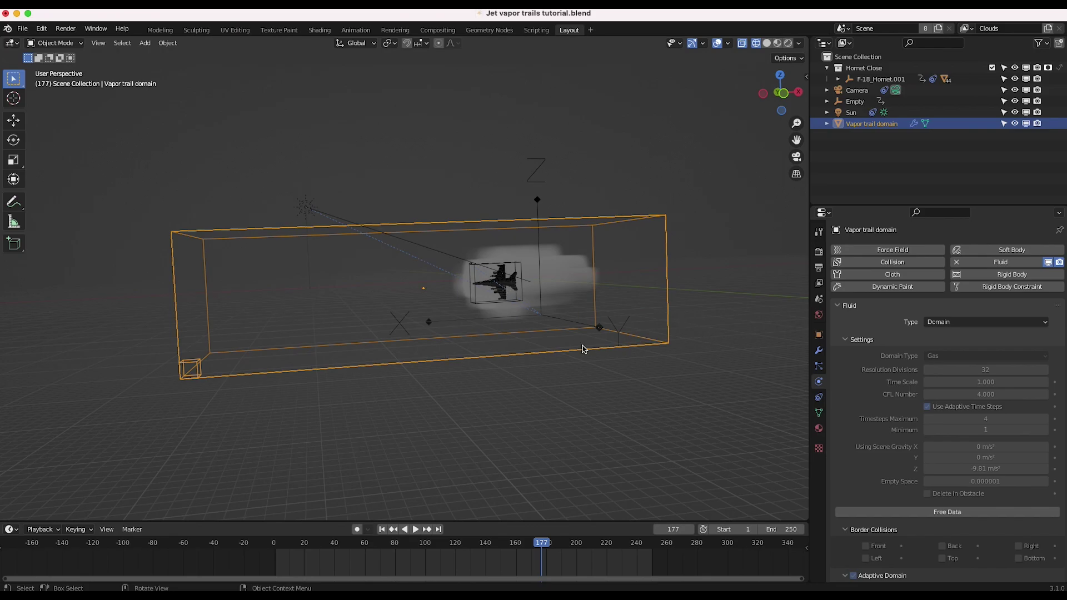
click(938, 511)
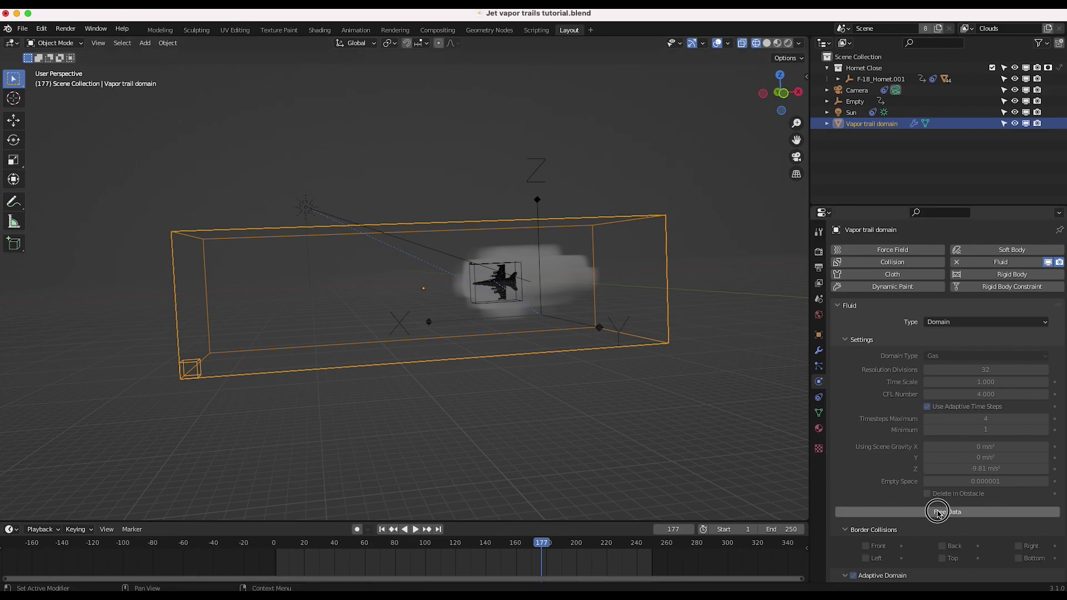
Set the domain's Resolution Divisions to 450
click(981, 371)
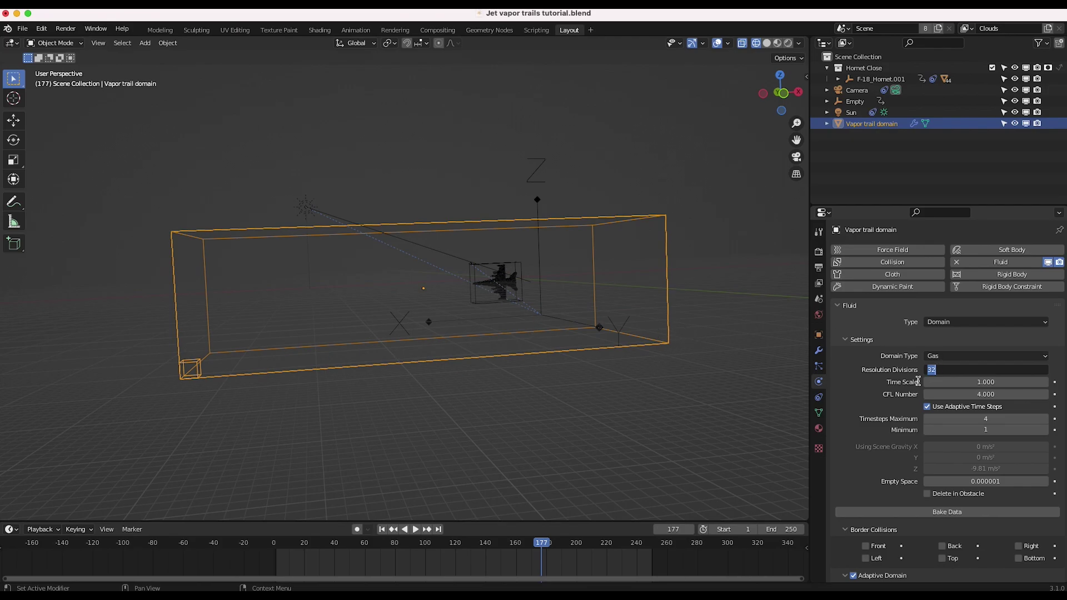
key(Return)
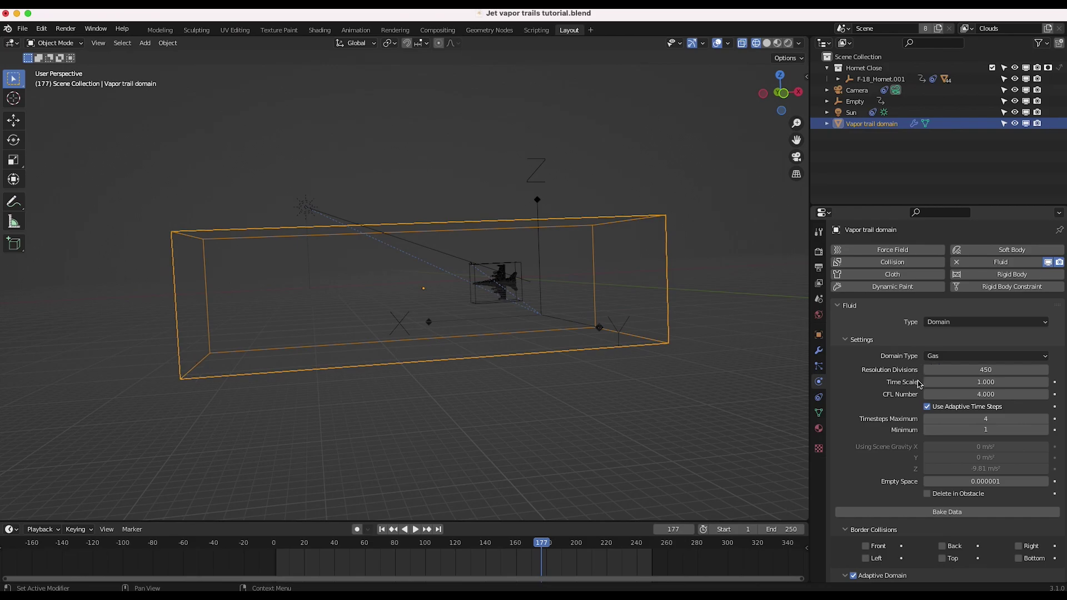
scroll(891, 514, down, 5)
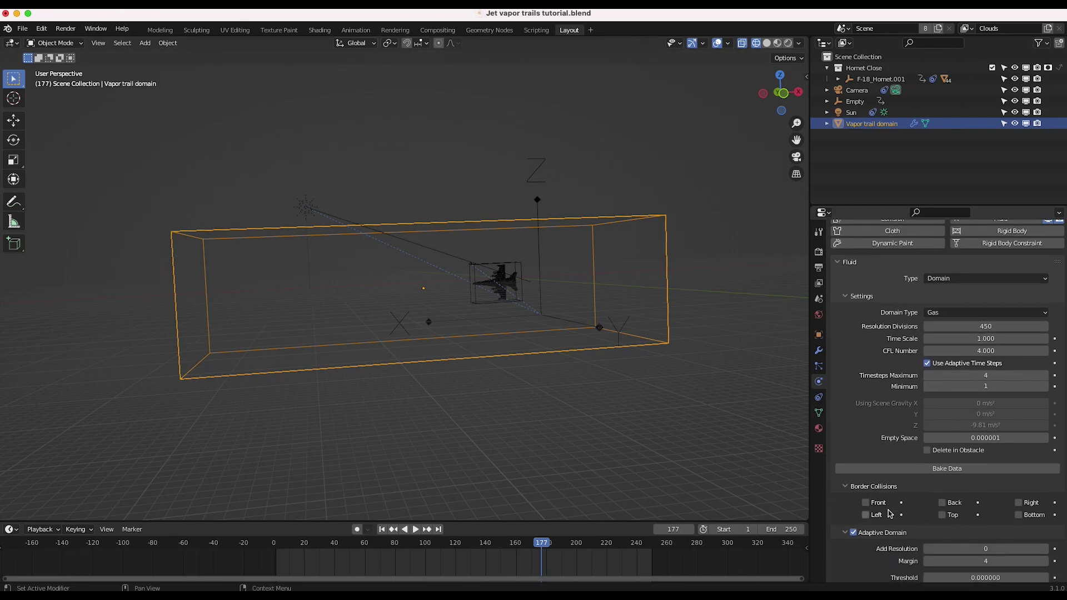
scroll(891, 513, down, 5)
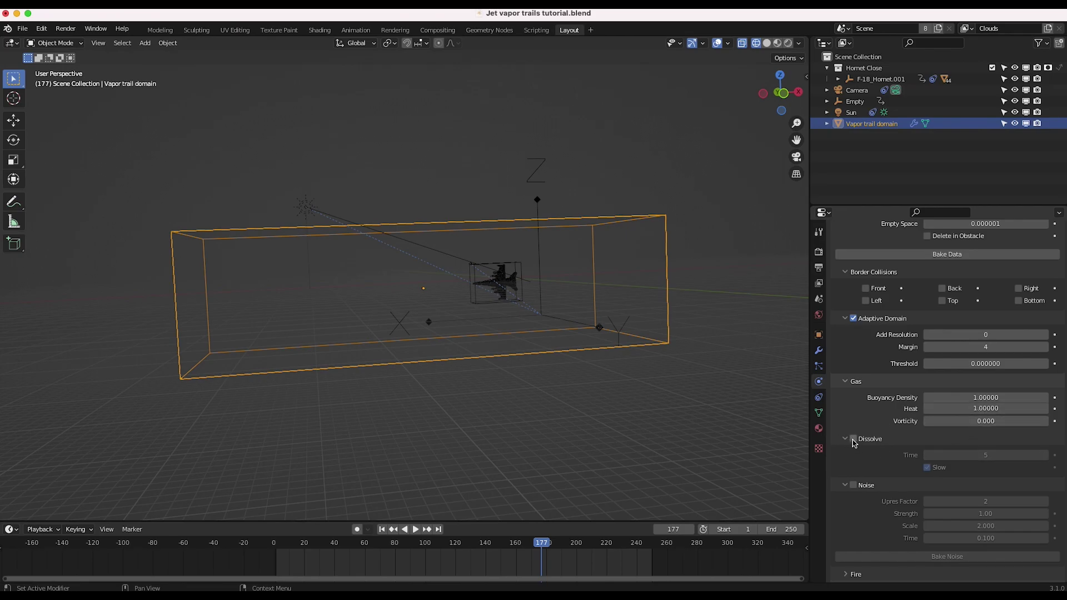
Enable smoke dissolving with a dissolve time of 2
click(854, 441)
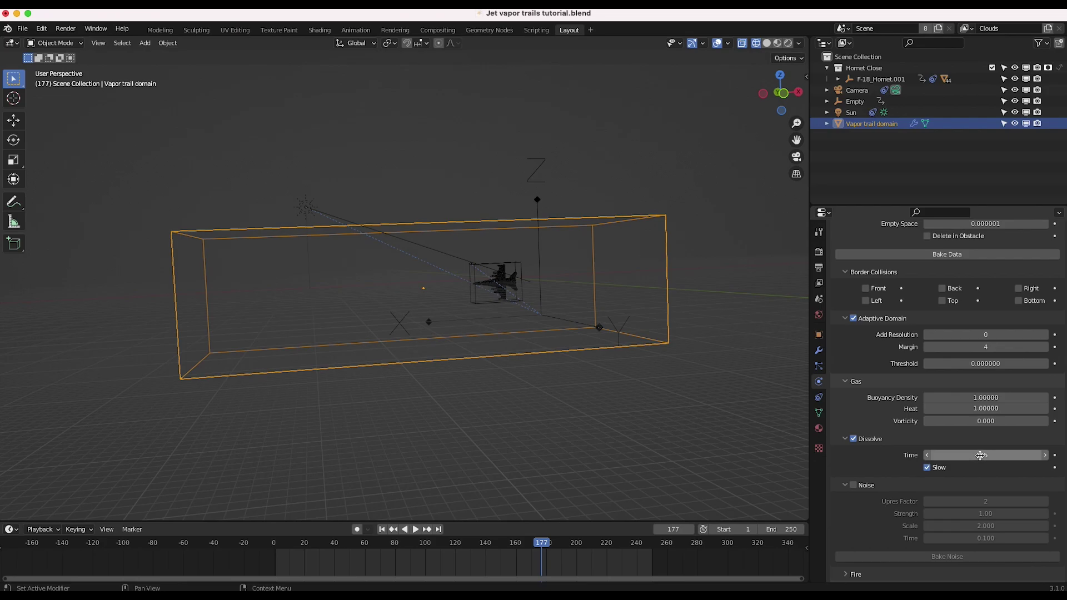
click(980, 456)
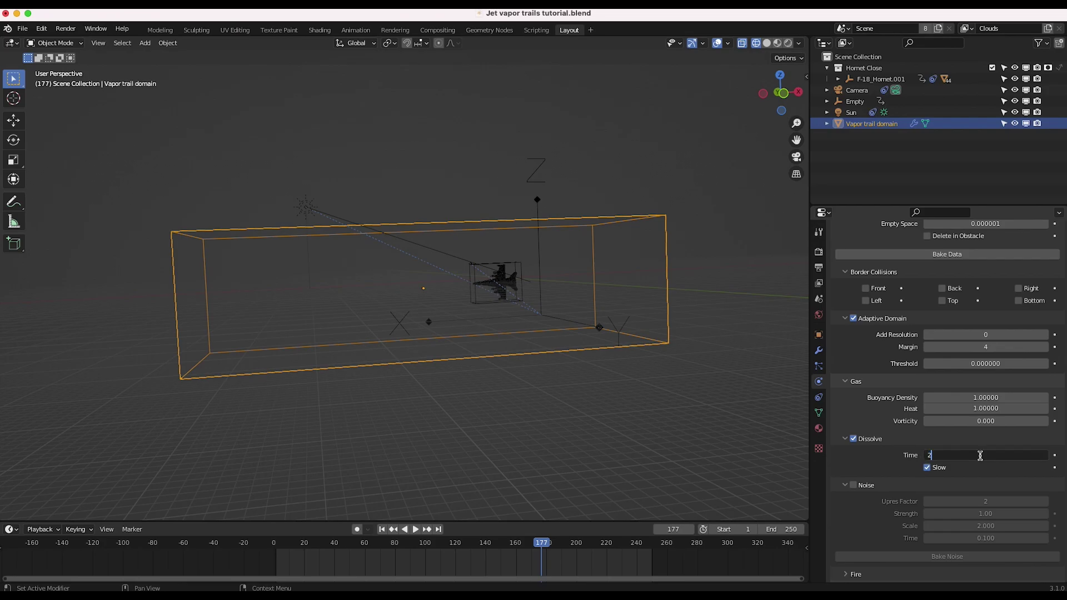
key(Return)
mouse_move(541, 543)
mouse_down()
mouse_move(494, 544)
mouse_move(526, 546)
mouse_up()
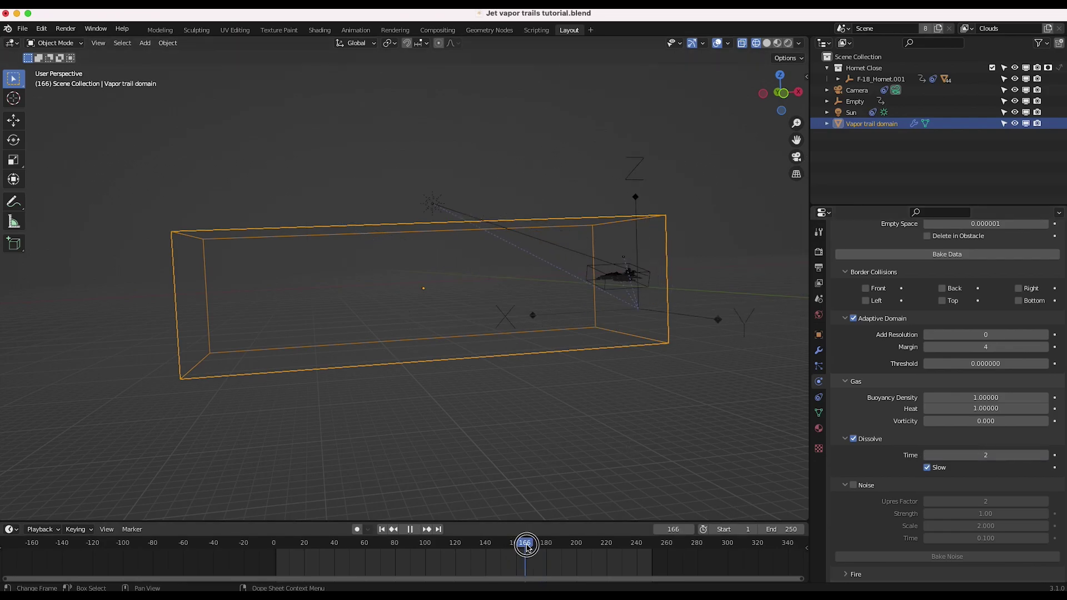
key(space)
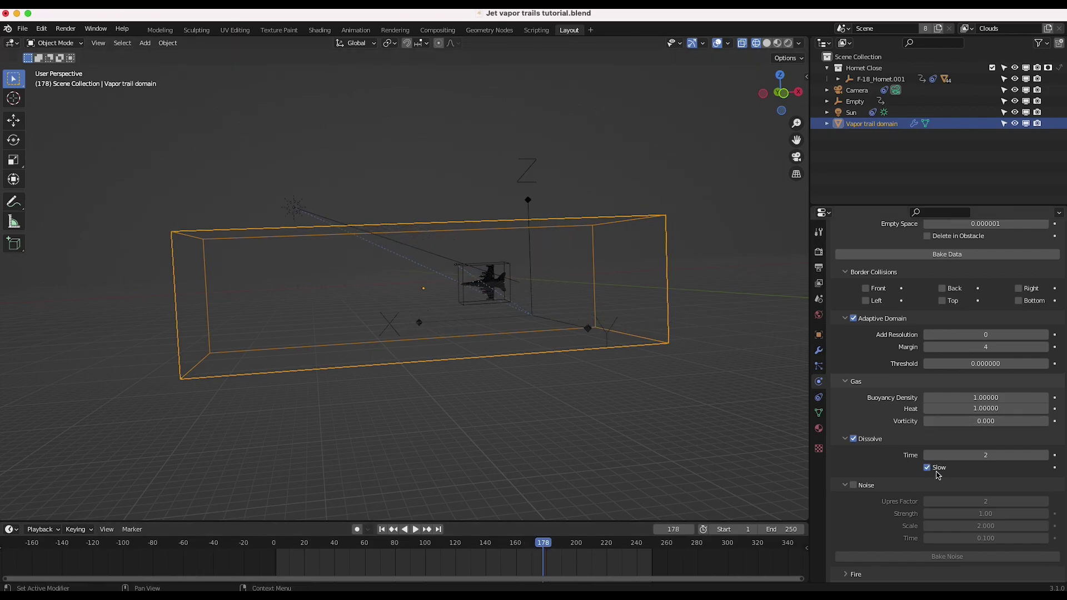
Set the gas Vorticity to 0.5
scroll(779, 445, up, 2)
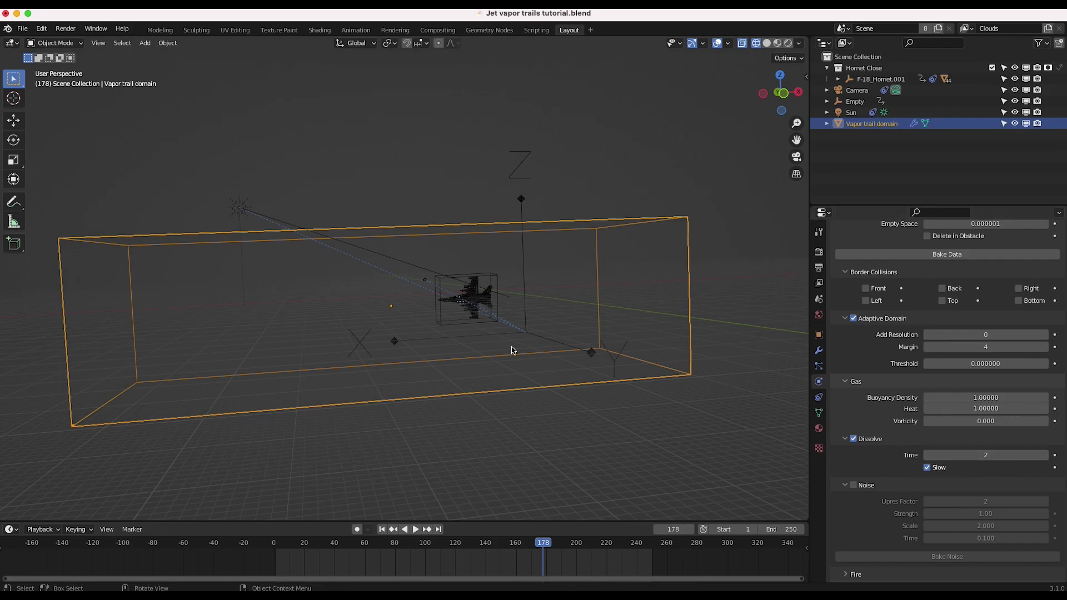
scroll(449, 301, up, 3)
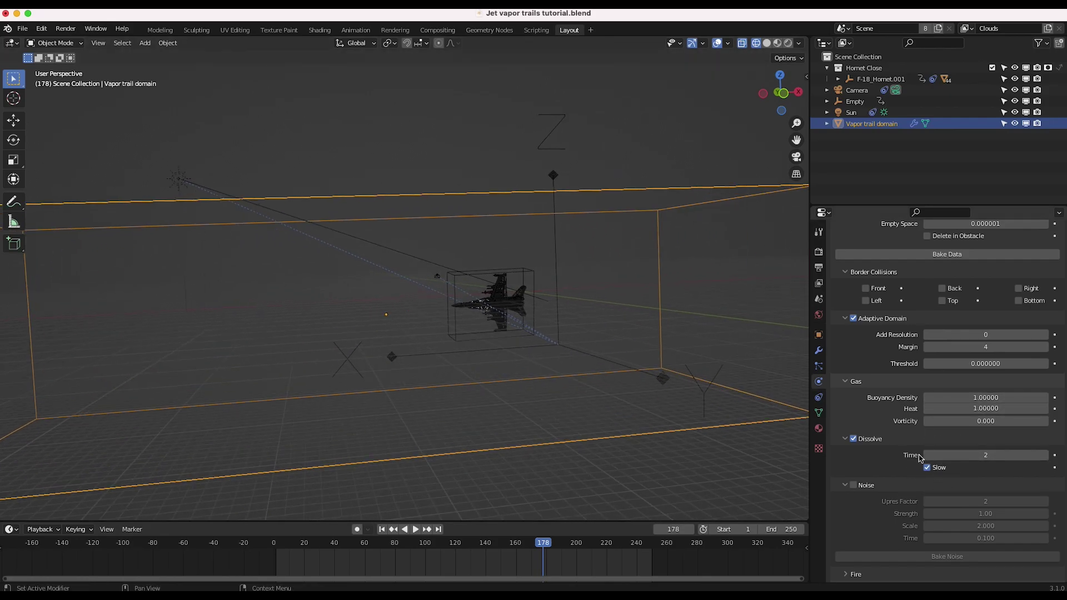
scroll(919, 458, down, 4)
scroll(918, 458, up, 5)
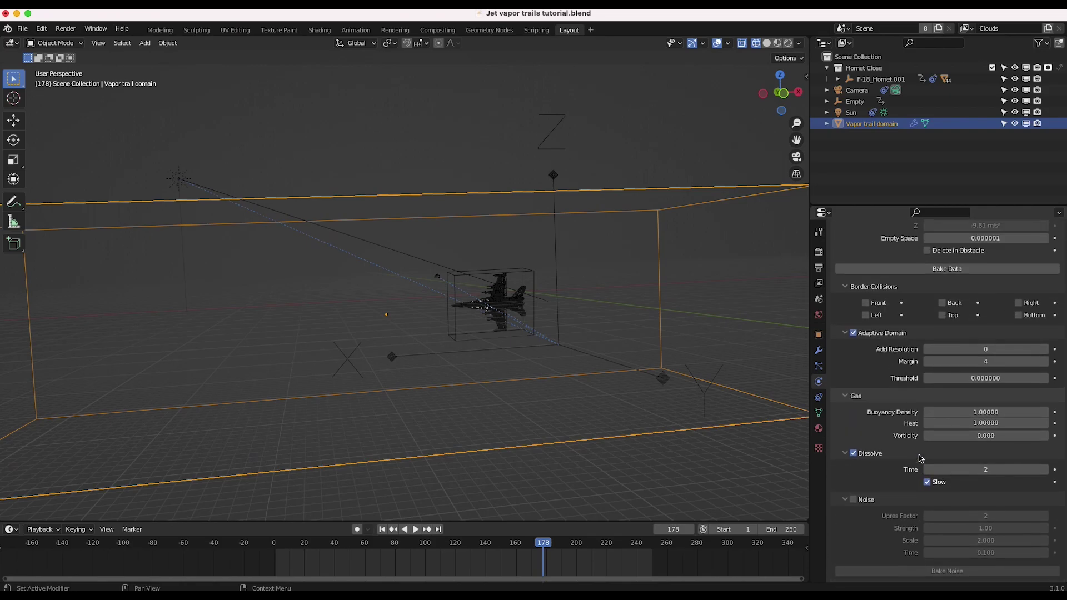
click(975, 438)
key(BackSpace)
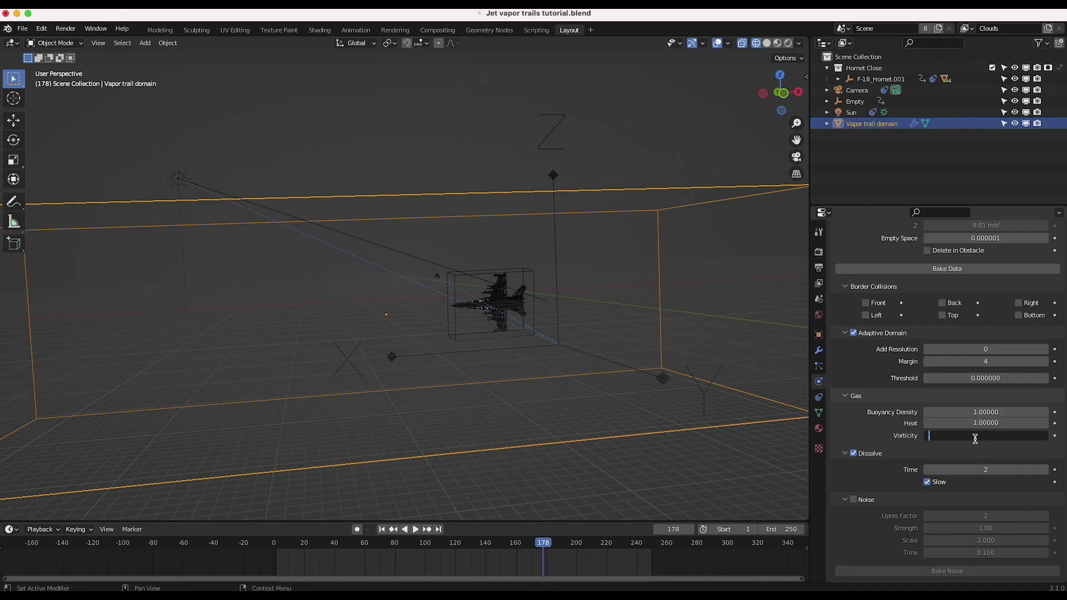
text(.5)
key(Return)
scroll(975, 439, up, 7)
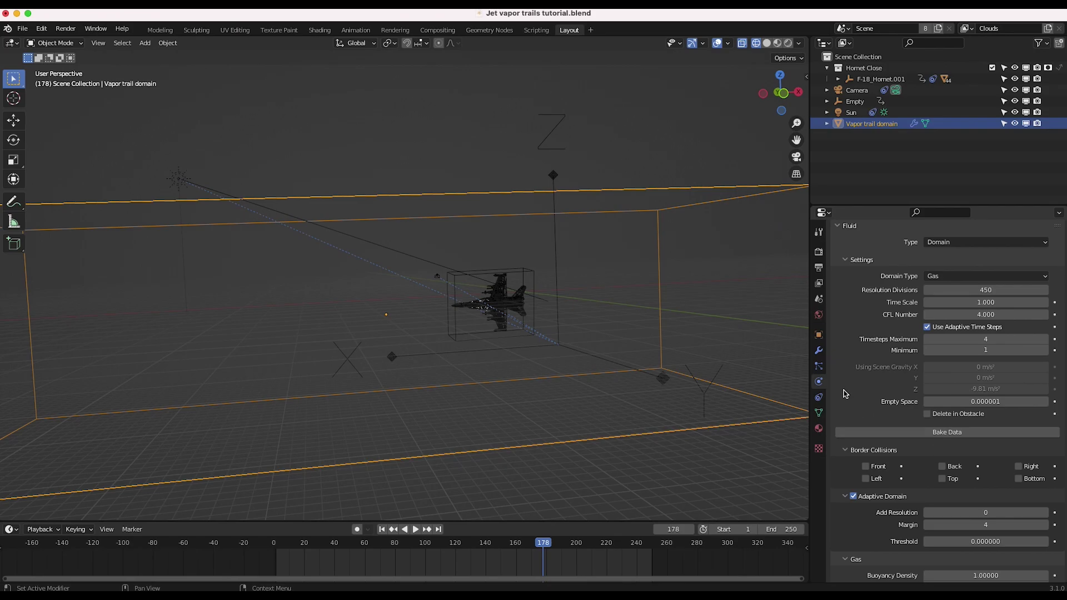
Select jet parts and switch the viewport to Solid shading
click(483, 303)
scroll(483, 303, up, 5)
click(622, 332)
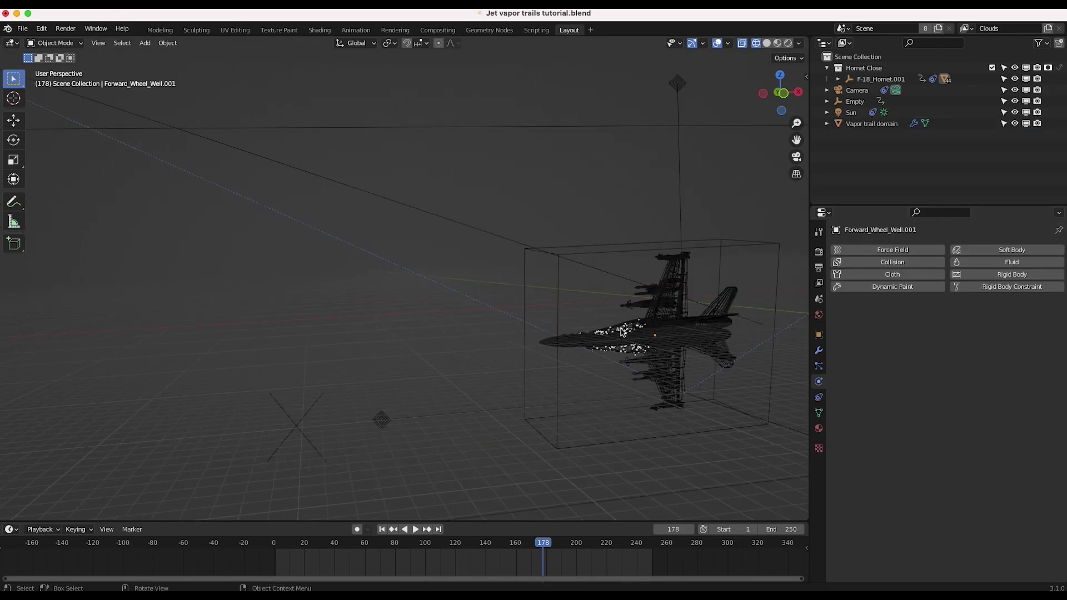
key(z)
click(665, 329)
Bake the fuselage's particle system cache (25 frames in memory)
click(613, 322)
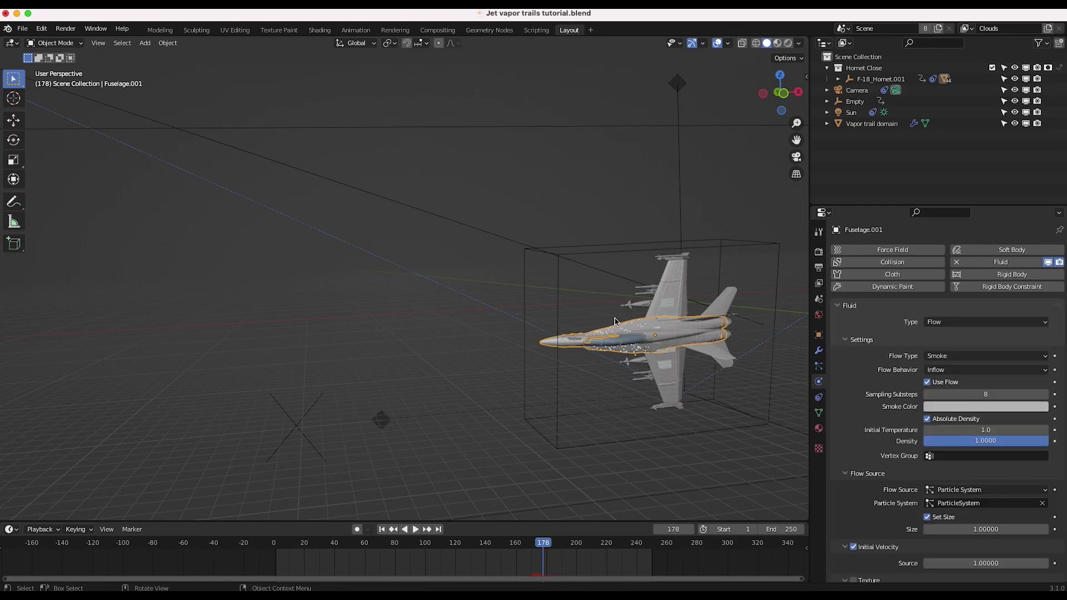
click(818, 366)
scroll(889, 422, down, 10)
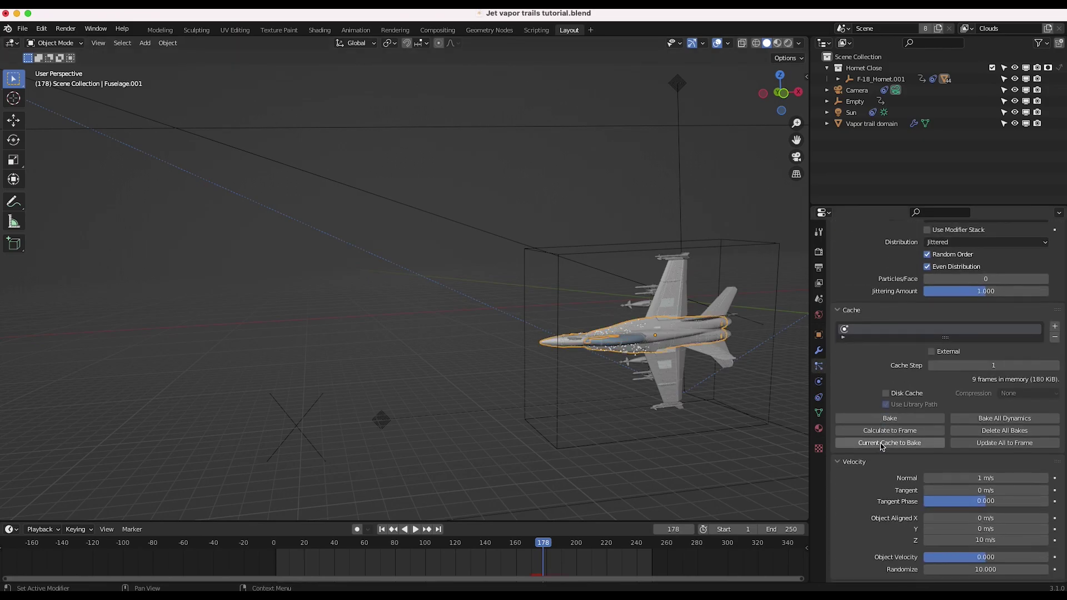
click(892, 419)
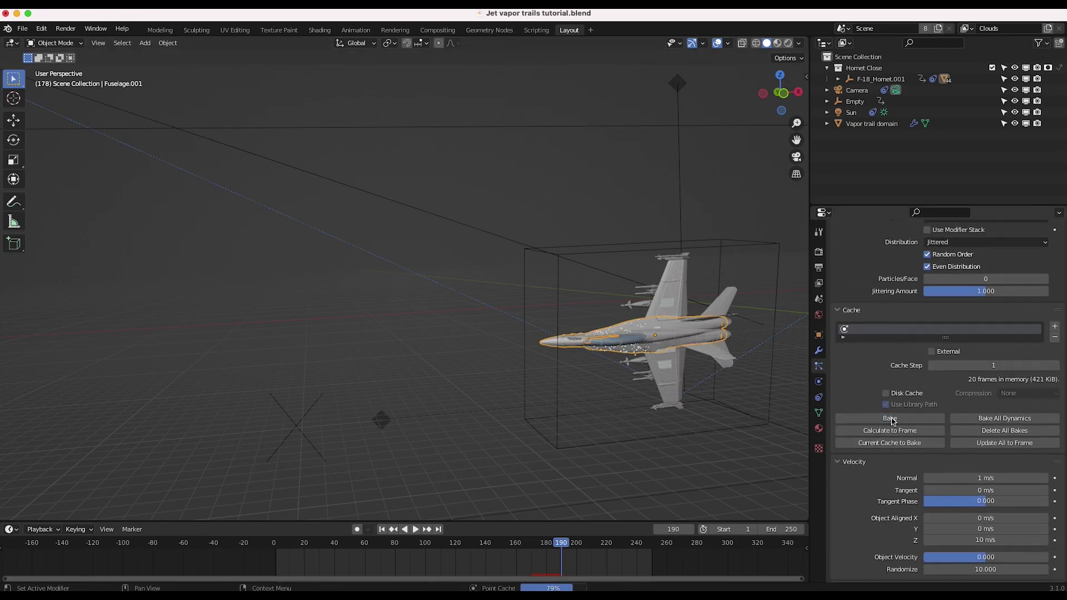
scroll(535, 354, down, 5)
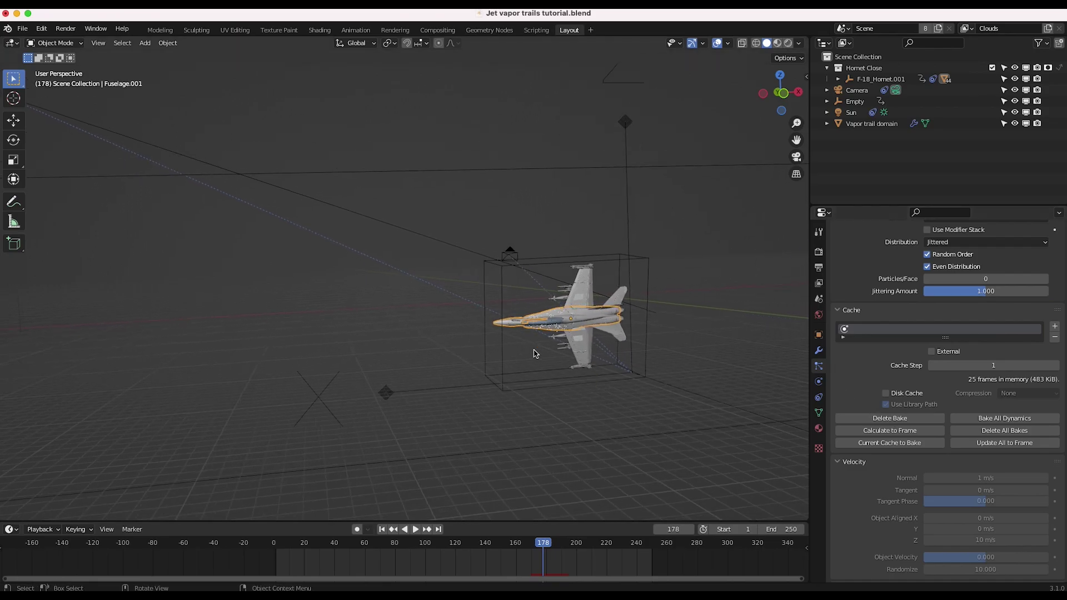
Select the Vapor trail domain and bake its fluid data at 450 divisions
click(582, 178)
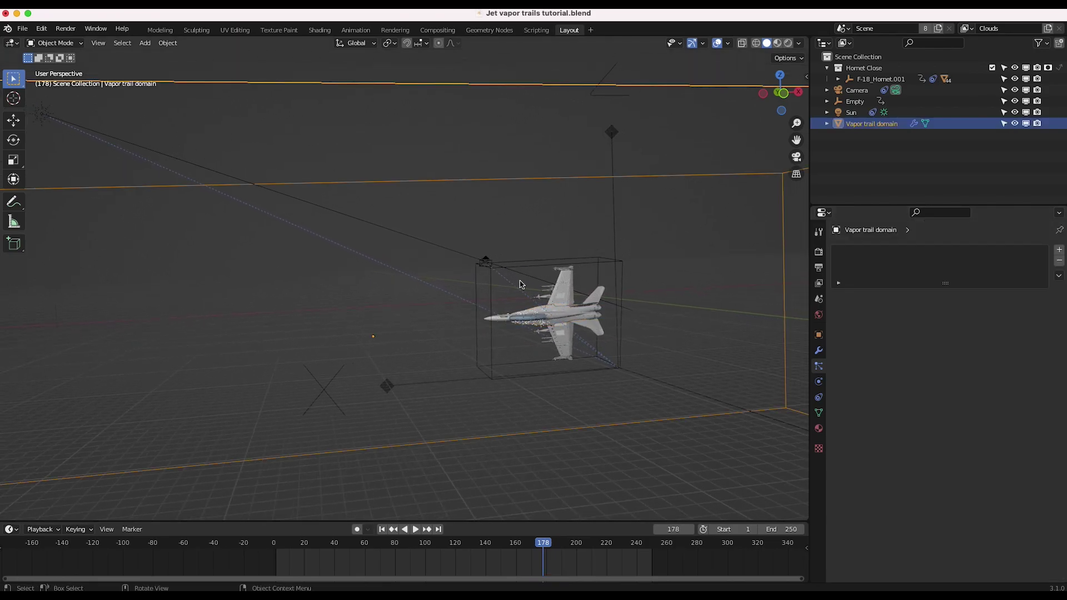
scroll(519, 281, down, 3)
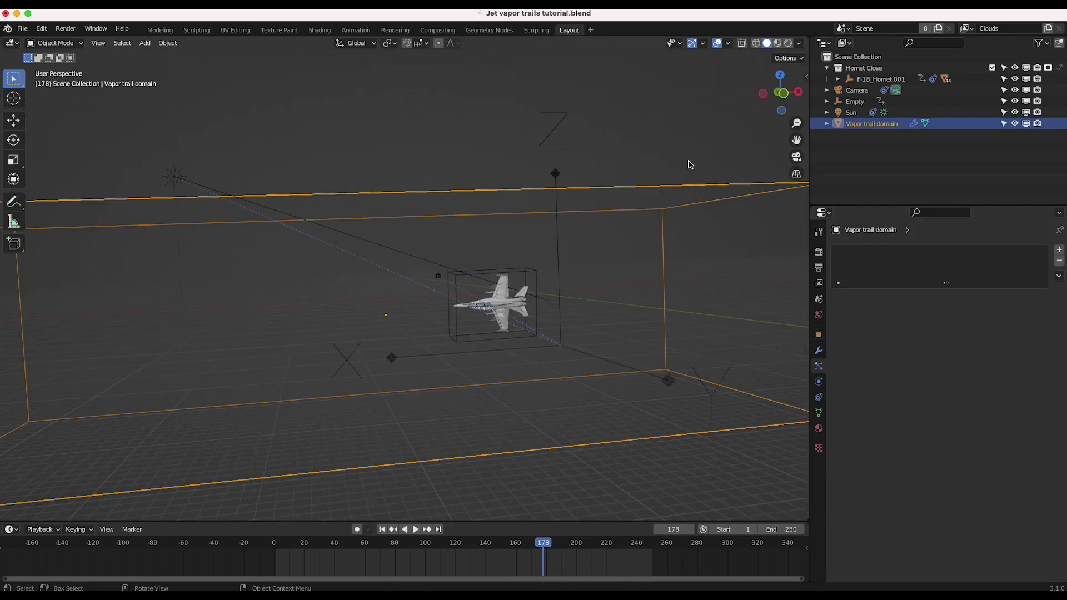
click(818, 381)
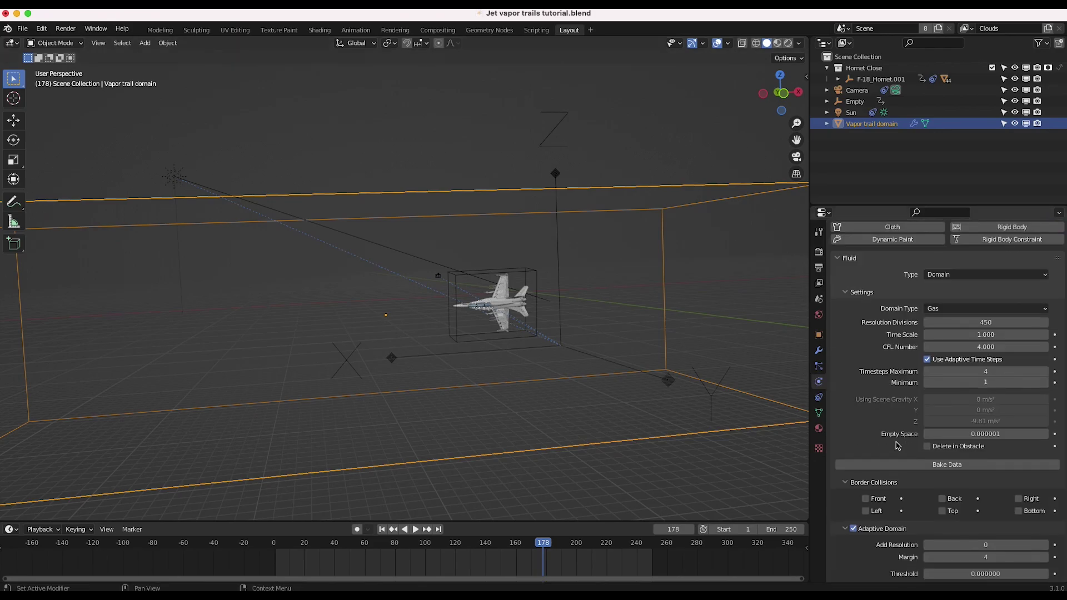
click(945, 465)
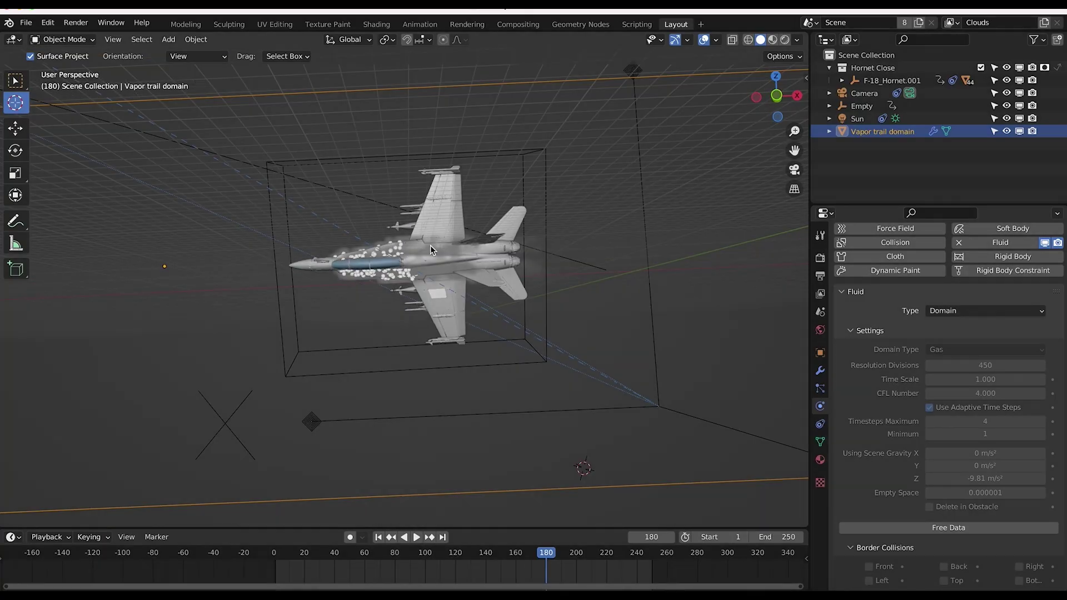
Look through the scene camera at the jet
scroll(418, 271, up, 2)
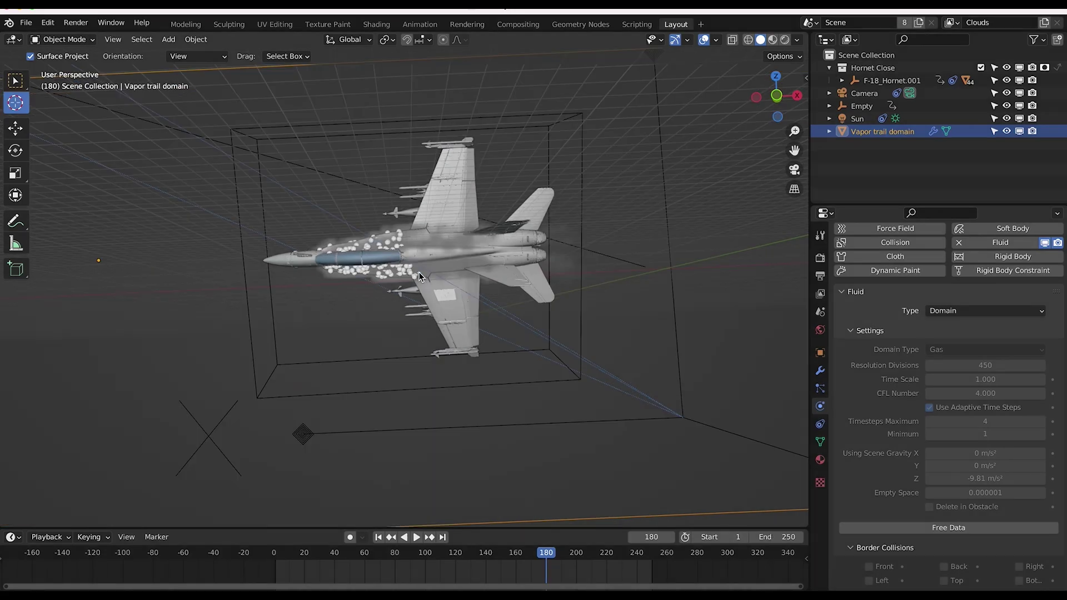
scroll(419, 272, up, 2)
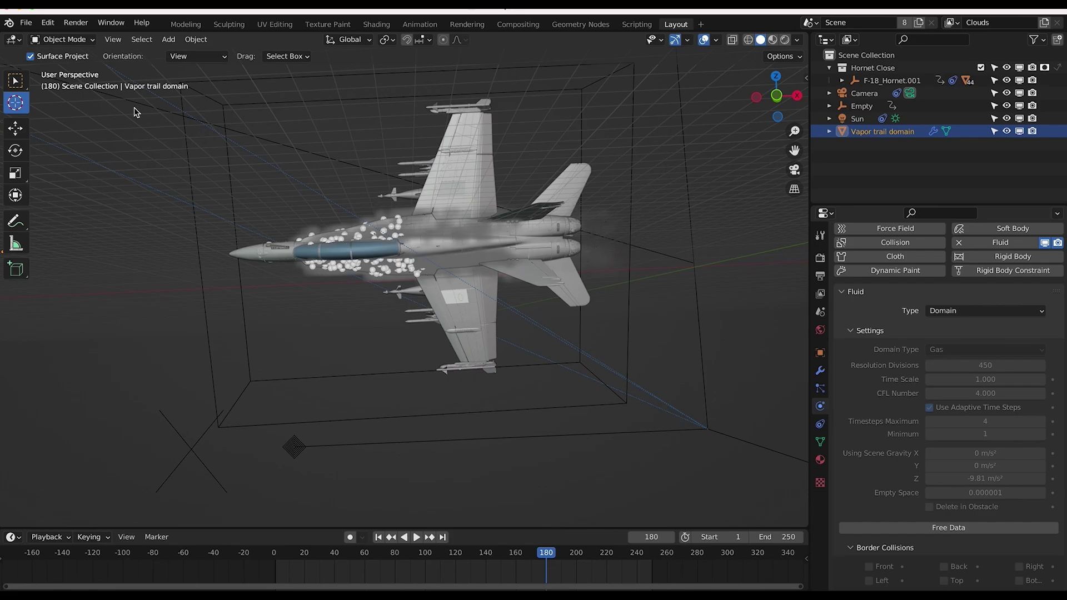
key(KP_0)
click(113, 38)
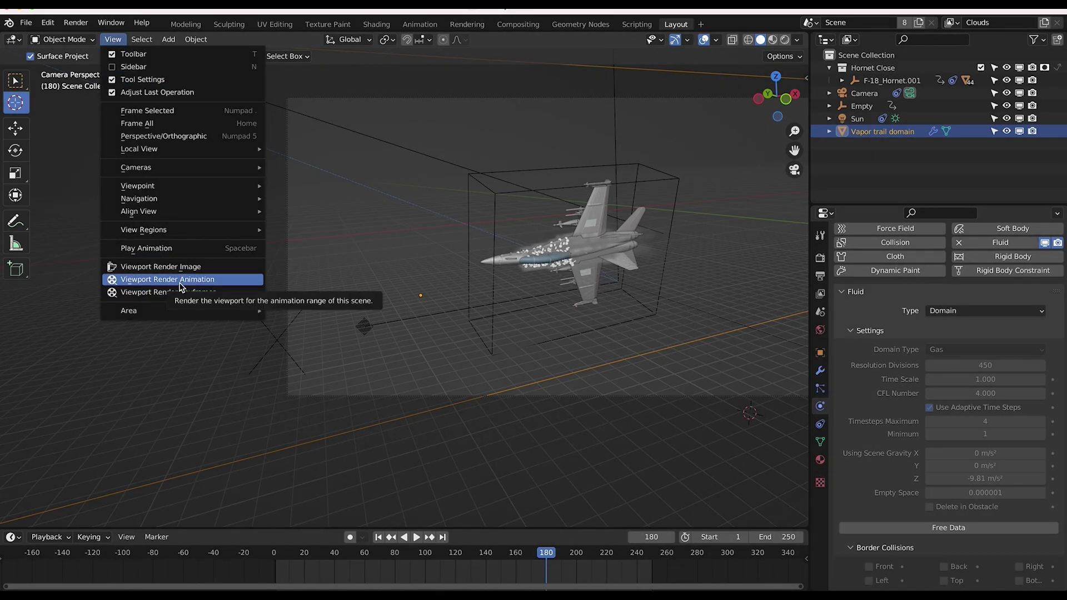
Scrub back through the baked smoke frames, then stop playback at frame 180
click(534, 553)
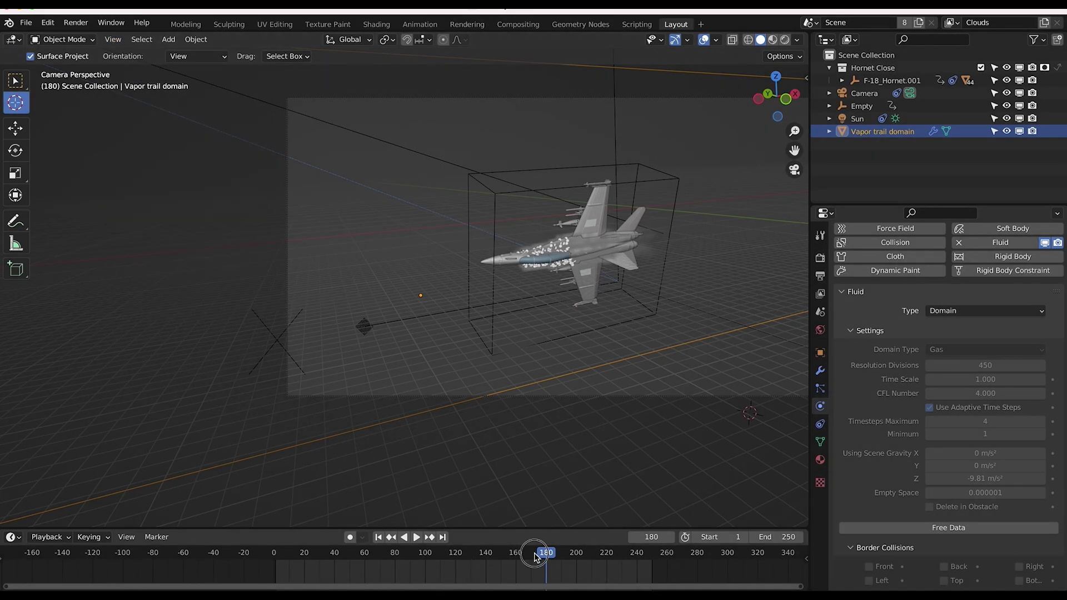
drag(535, 554, 540, 554)
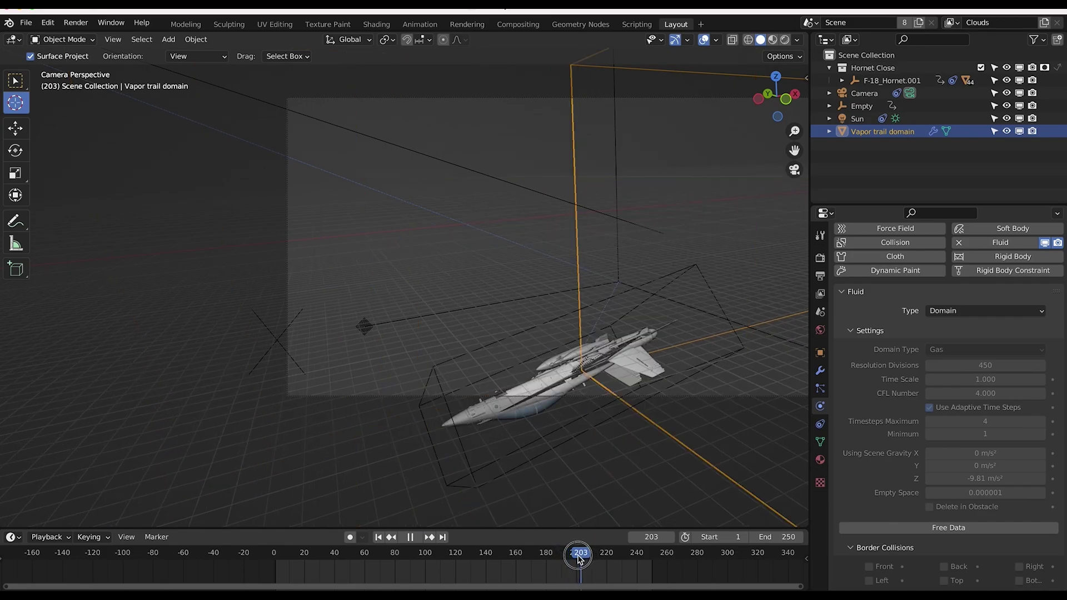
drag(578, 558, 546, 560)
key(space)
Set the domain's Noise Upres Factor to 1, leaving Noise switched off
scroll(669, 201, up, 5)
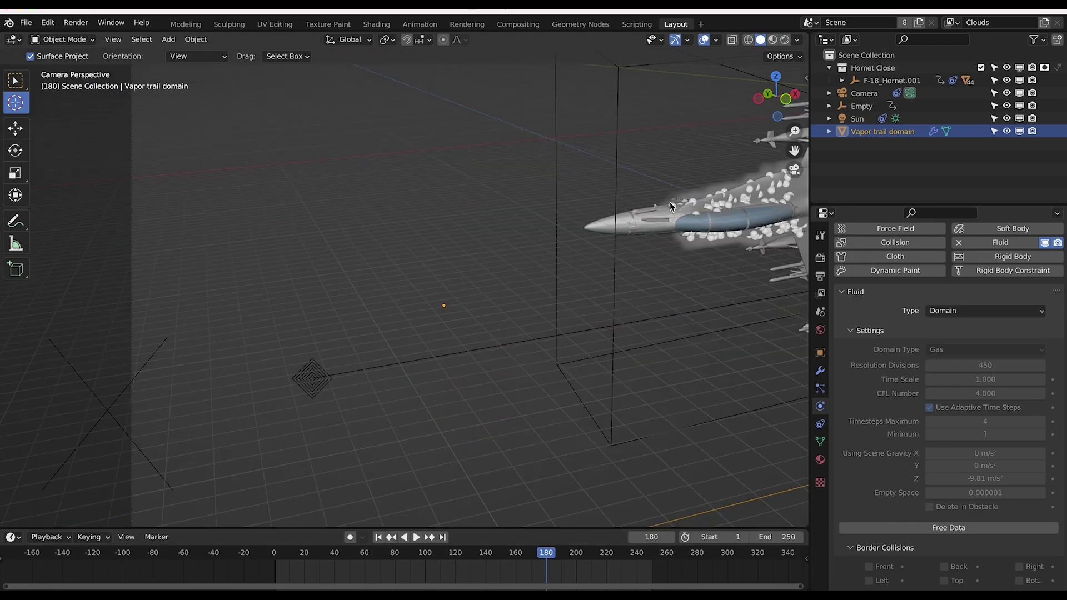
shift+scroll(626, 242, right, 7)
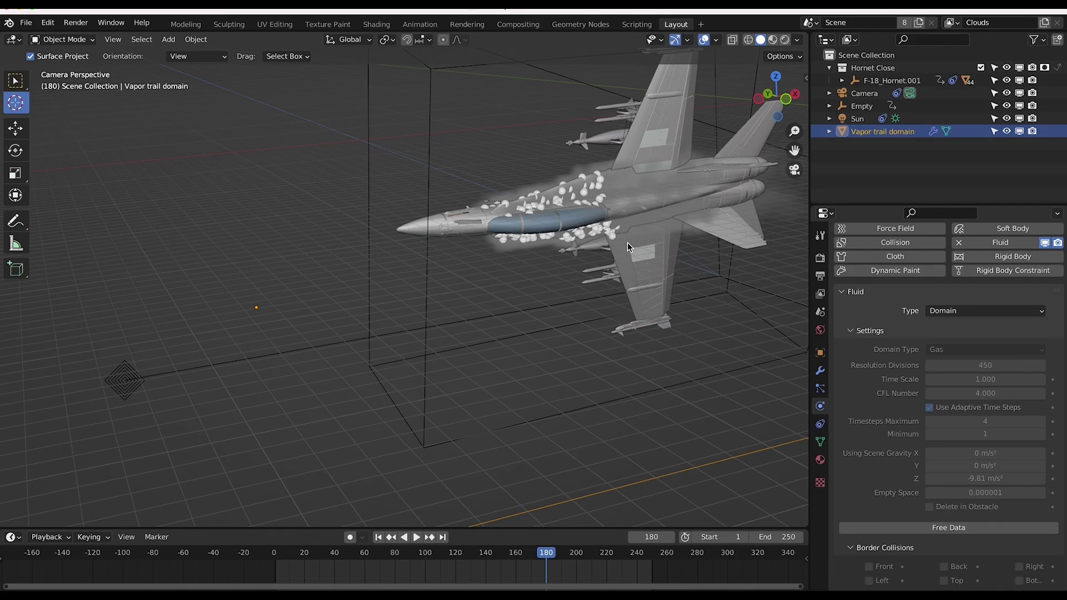
shift+scroll(628, 243, right, 2)
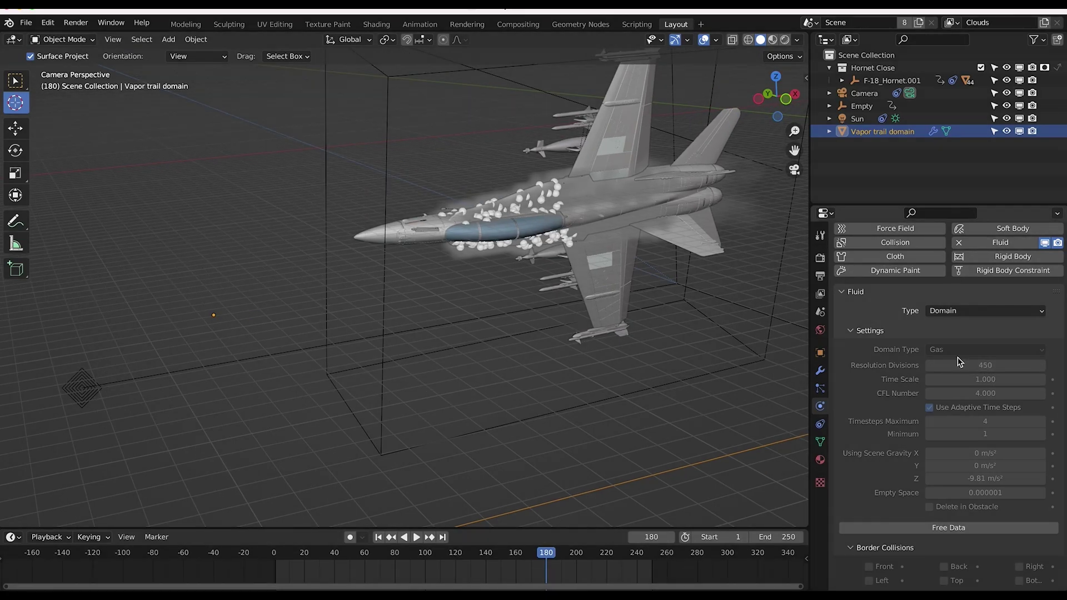
scroll(960, 367, down, 10)
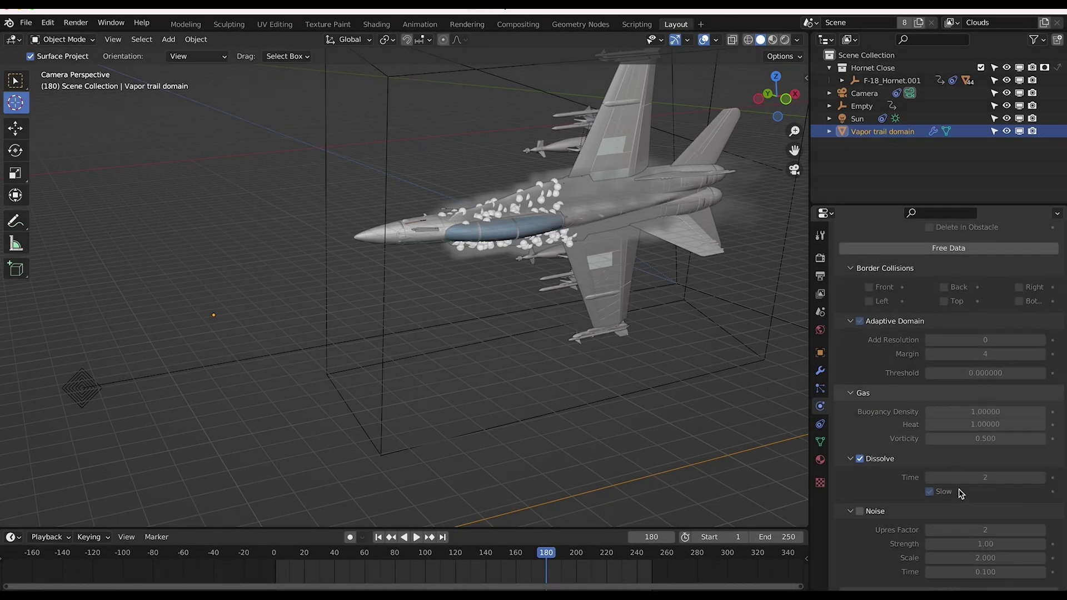
scroll(863, 463, down, 2)
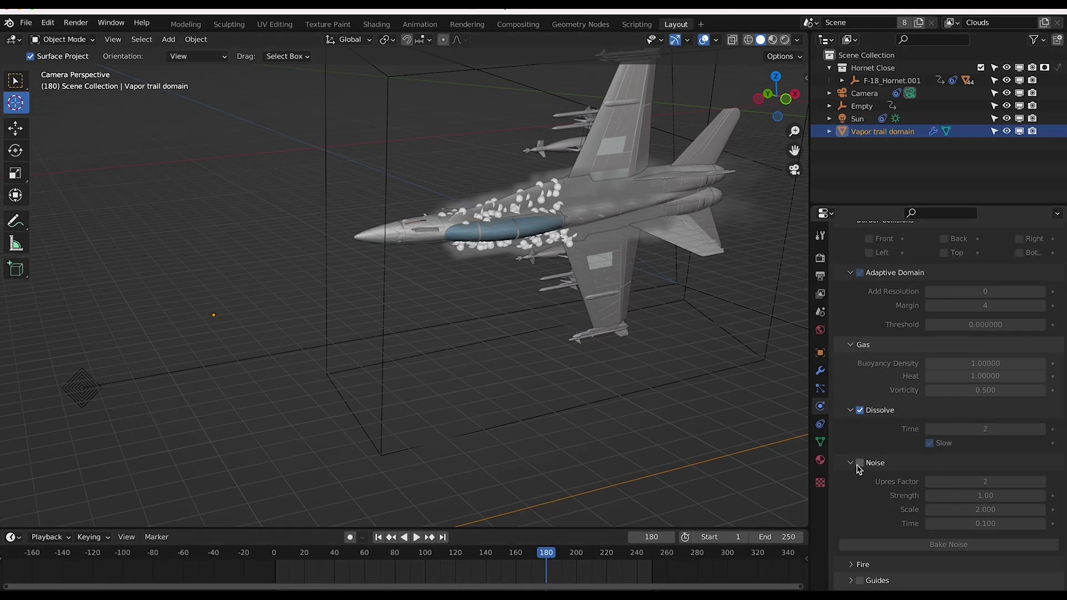
click(859, 463)
click(966, 482)
text(1)
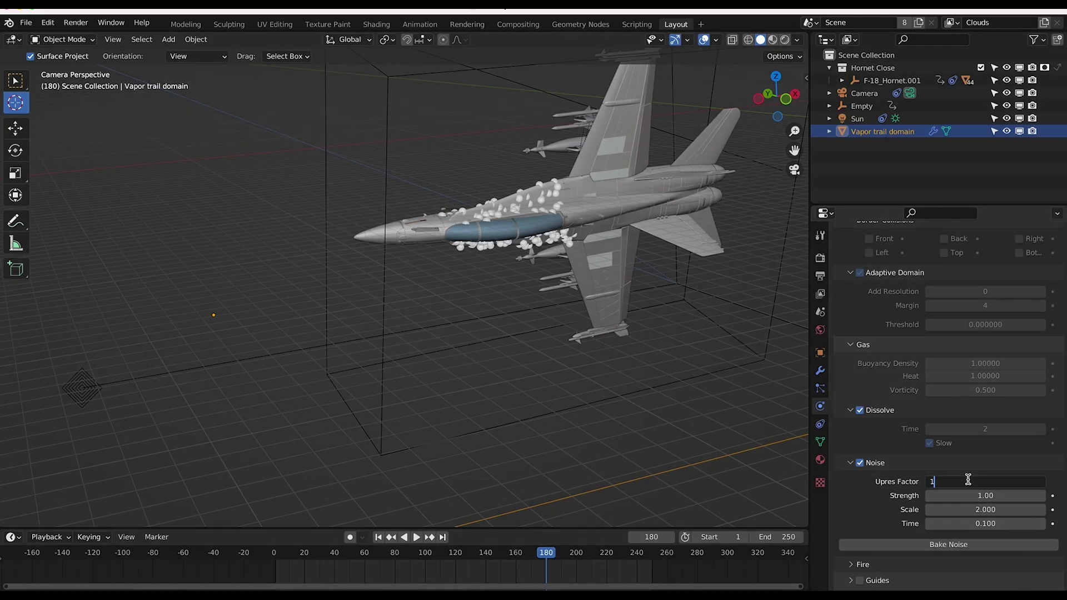
key(Return)
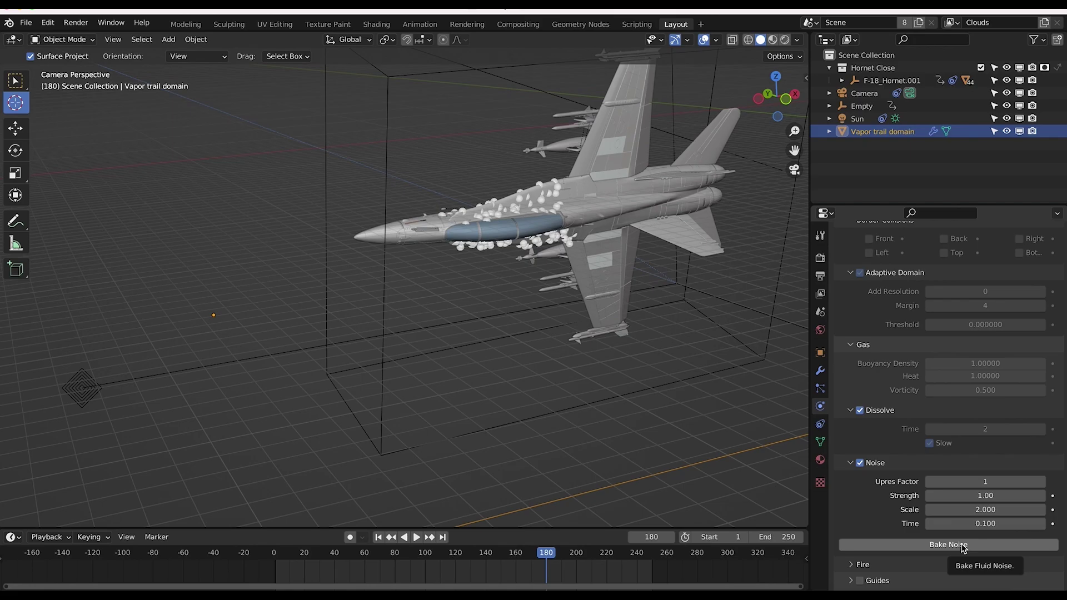
click(861, 463)
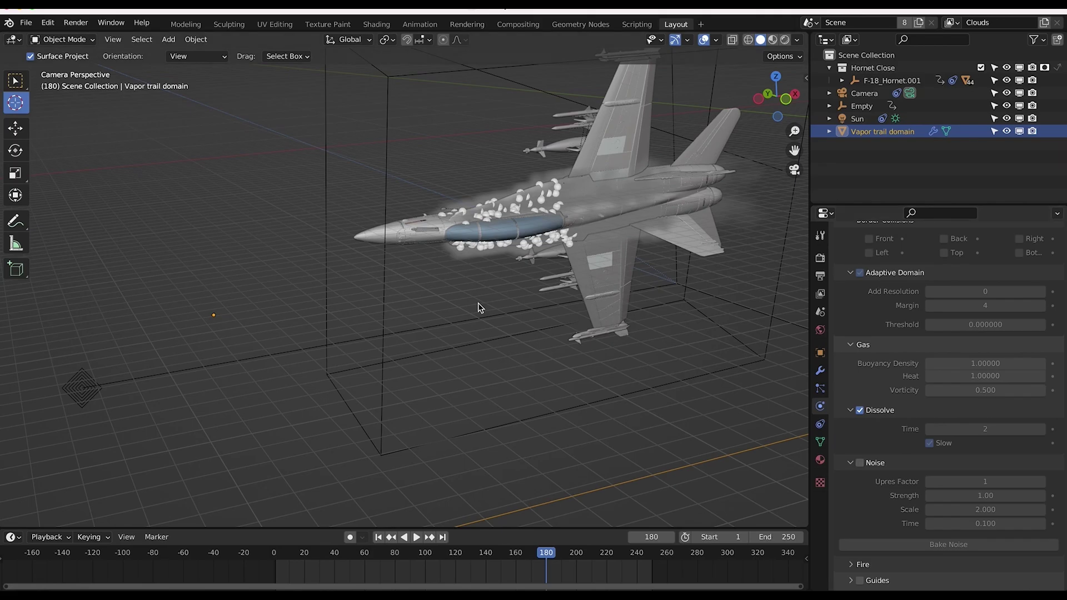
Zoom out and orbit away from the camera to see the jet and its smoke domain
middle_drag(441, 266, 381, 269)
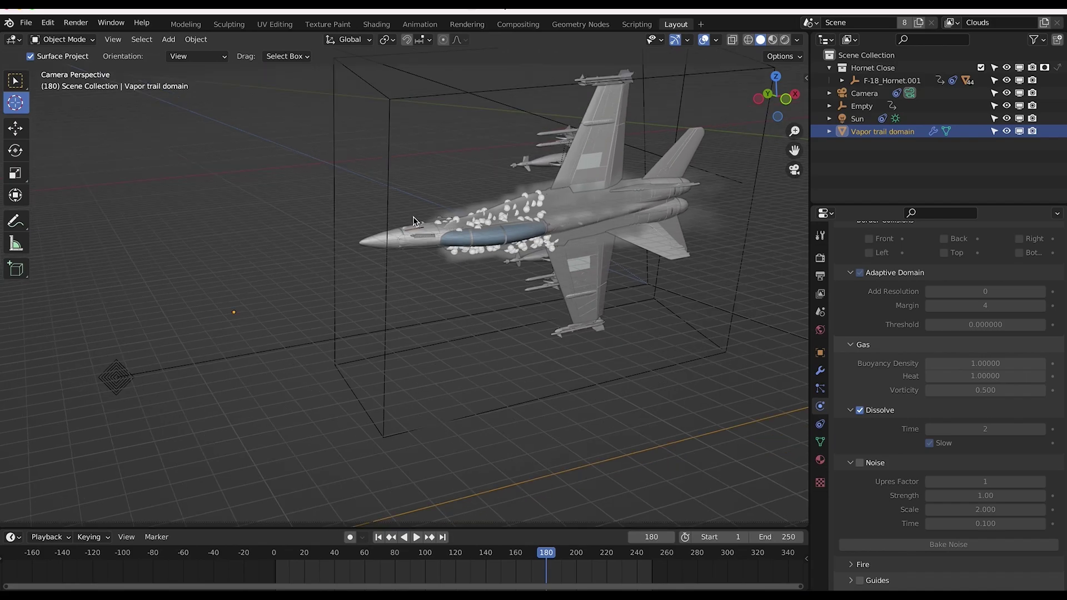
scroll(413, 221, down, 2)
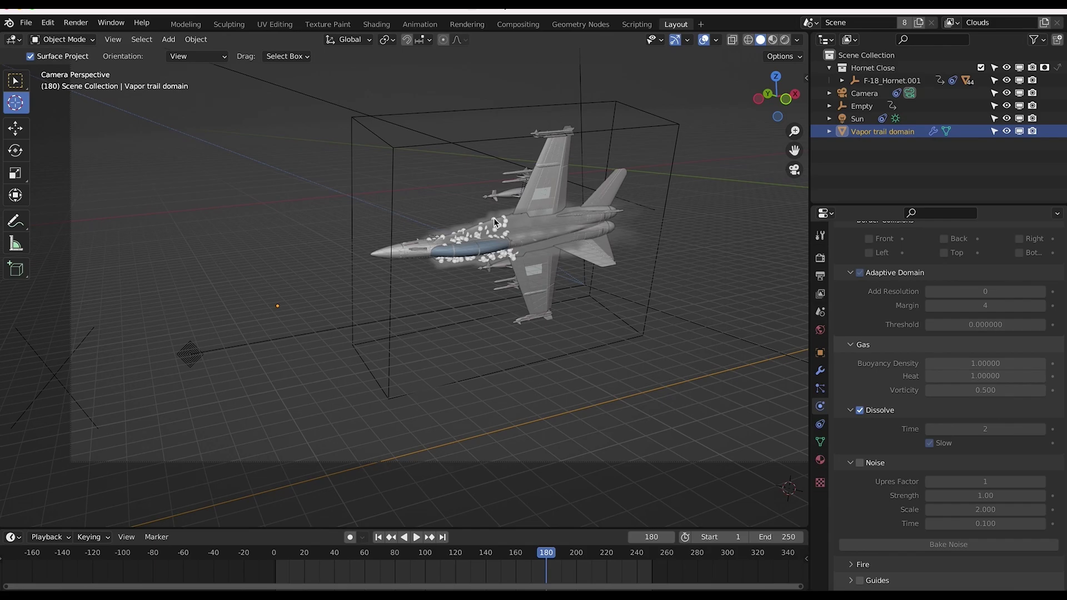
scroll(468, 201, down, 3)
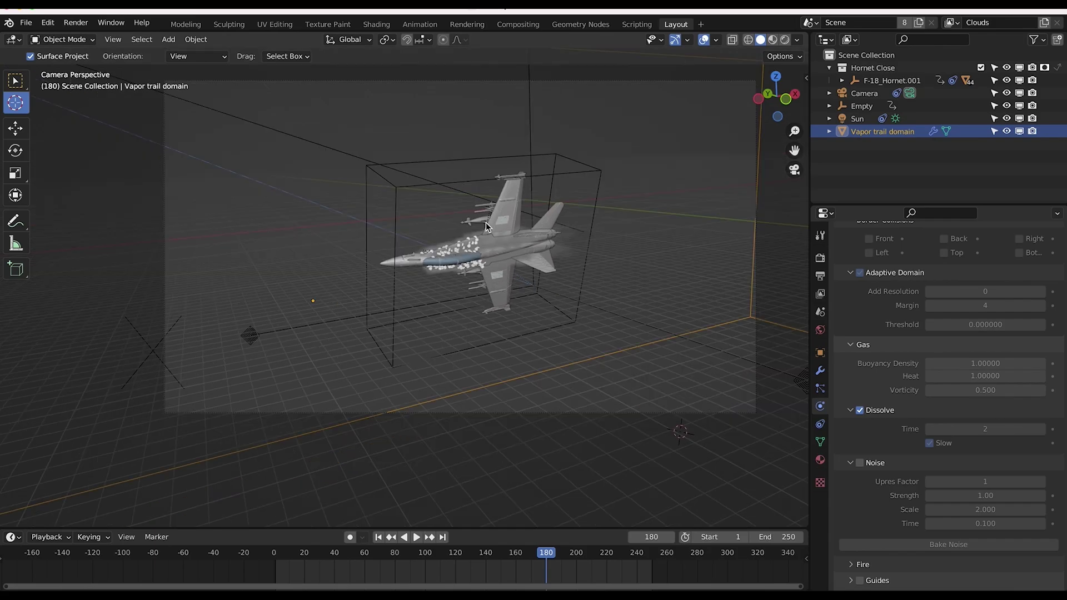
middle_drag(485, 222, 570, 150)
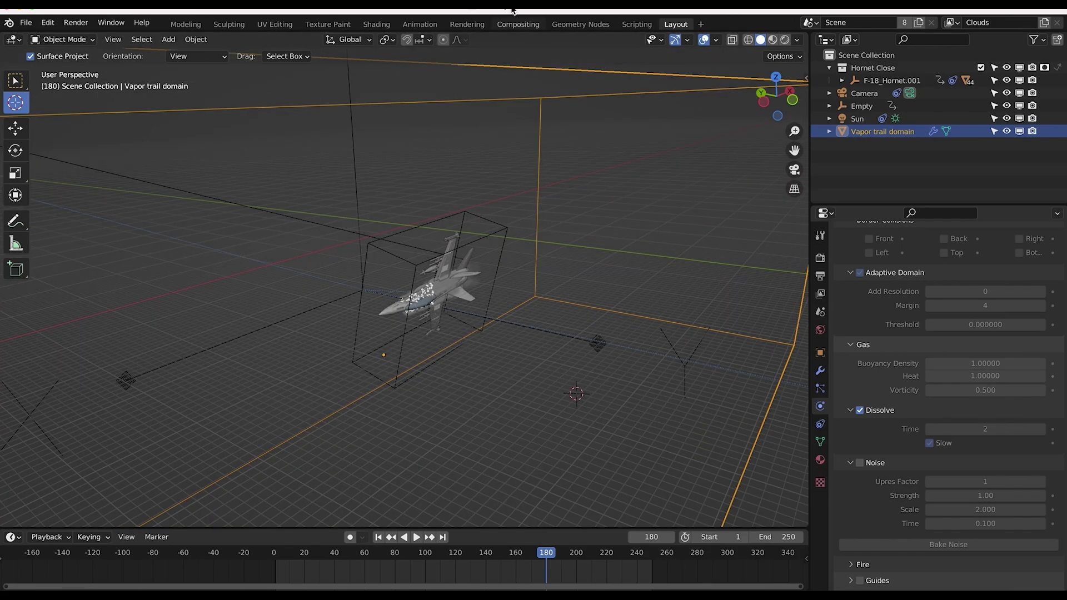
In the Shading workspace, create a new domain material named 'vapor trails'
click(376, 24)
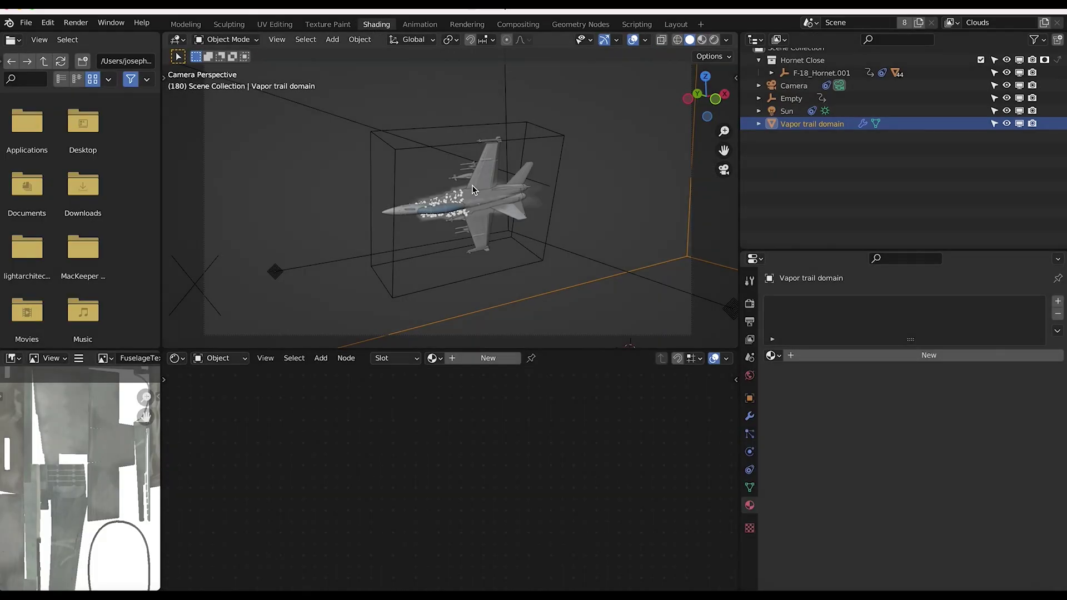
click(460, 362)
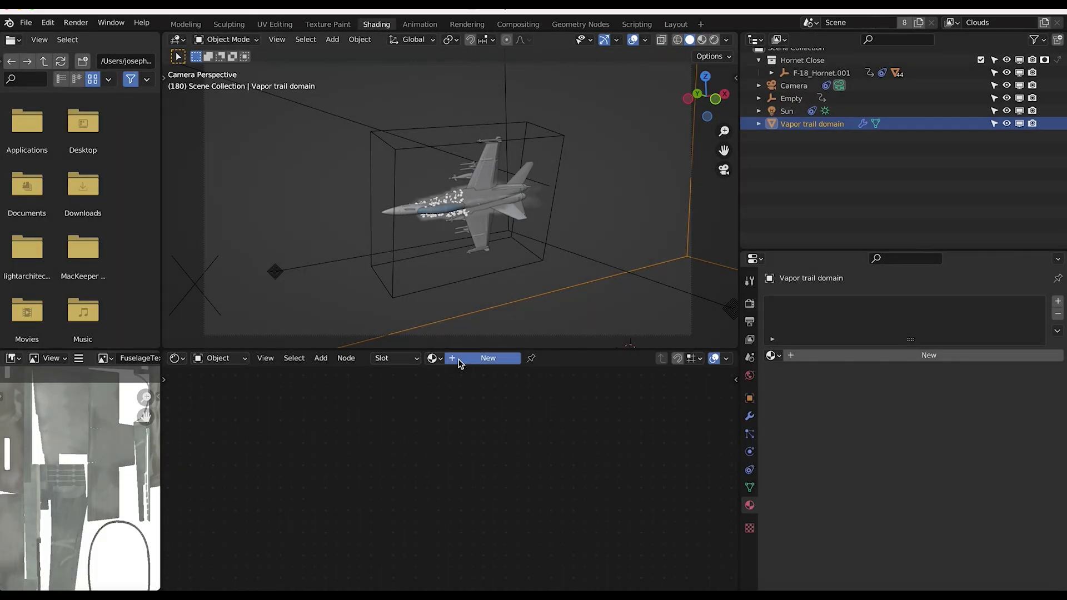
click(800, 356)
text(v)
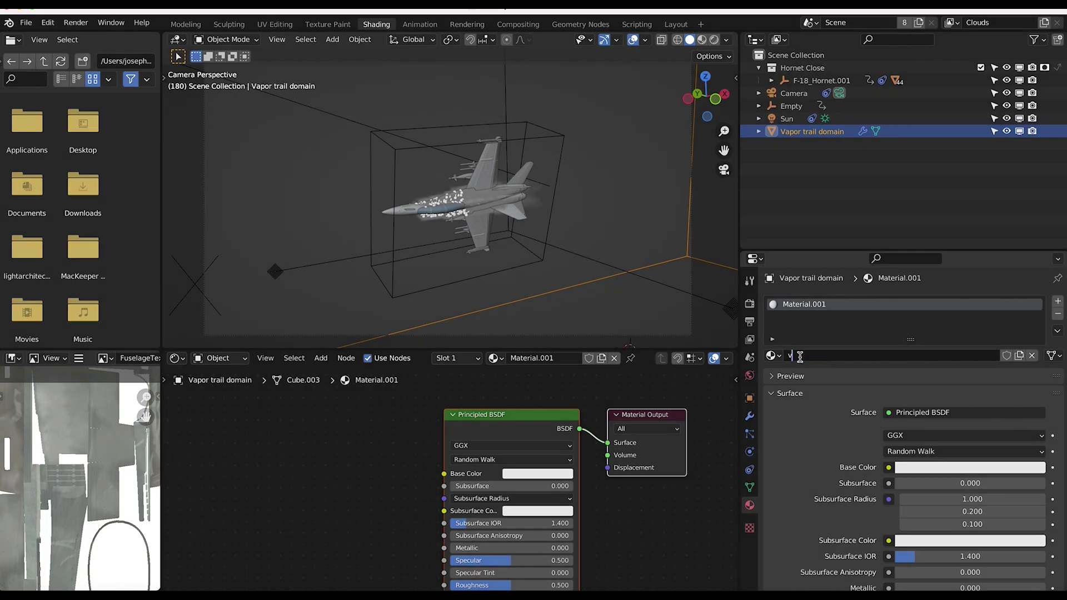
text(apor trails)
key(Return)
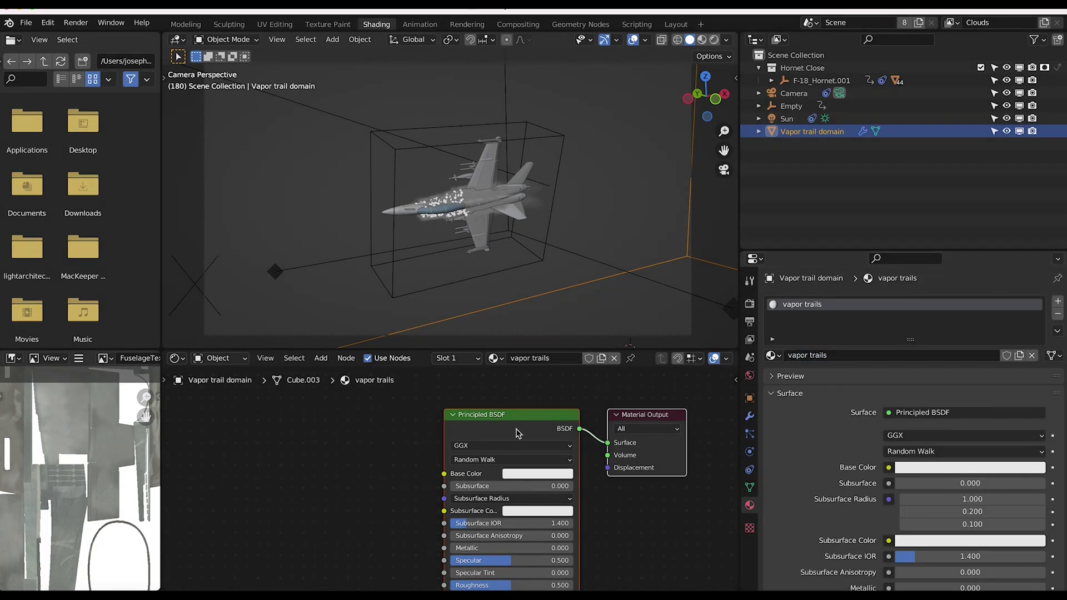
Replace the Principled BSDF with a Principled Volume node feeding the output's Volume input
scroll(517, 433, down, 2)
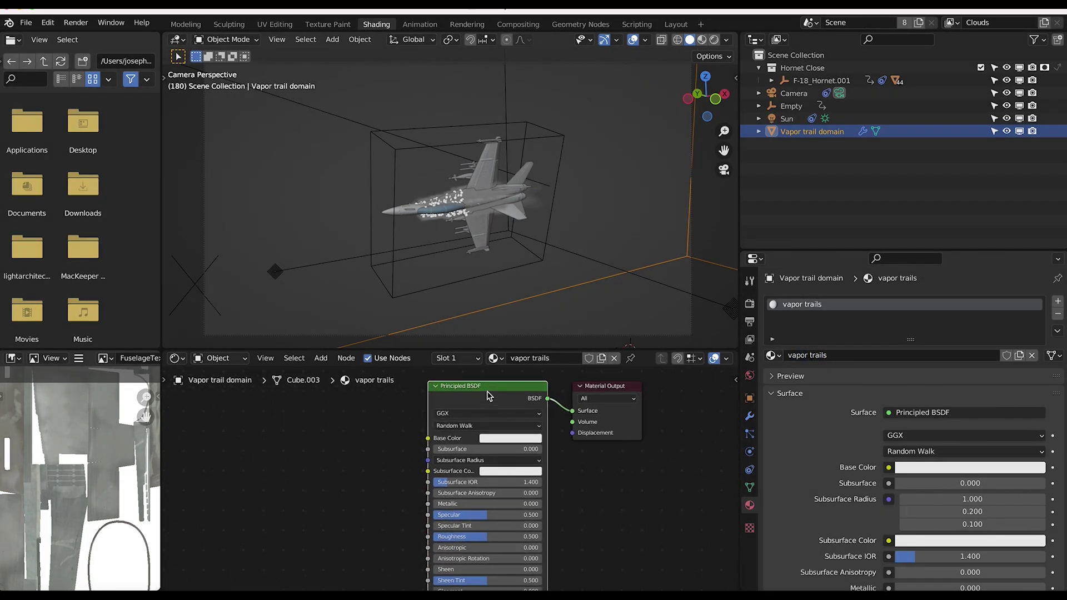
key(x)
key(shift+a)
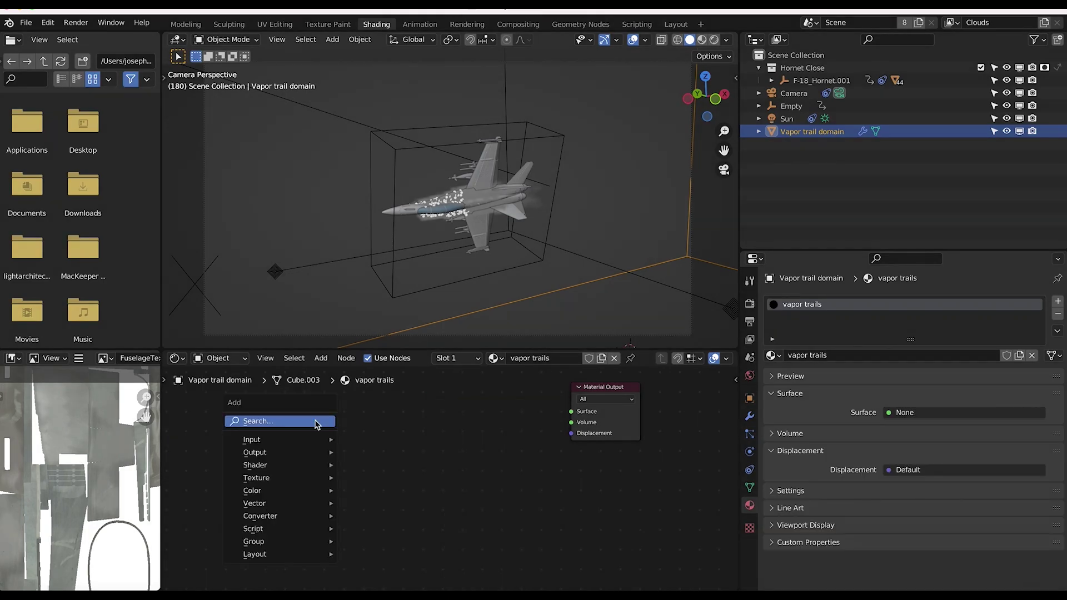
mouse_move(256, 470)
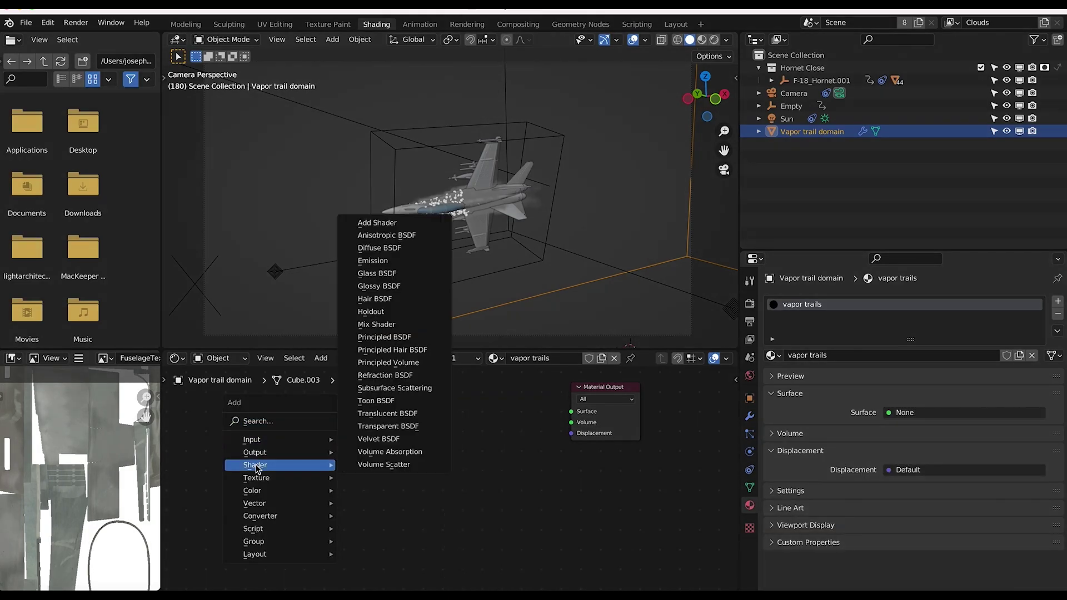
click(388, 362)
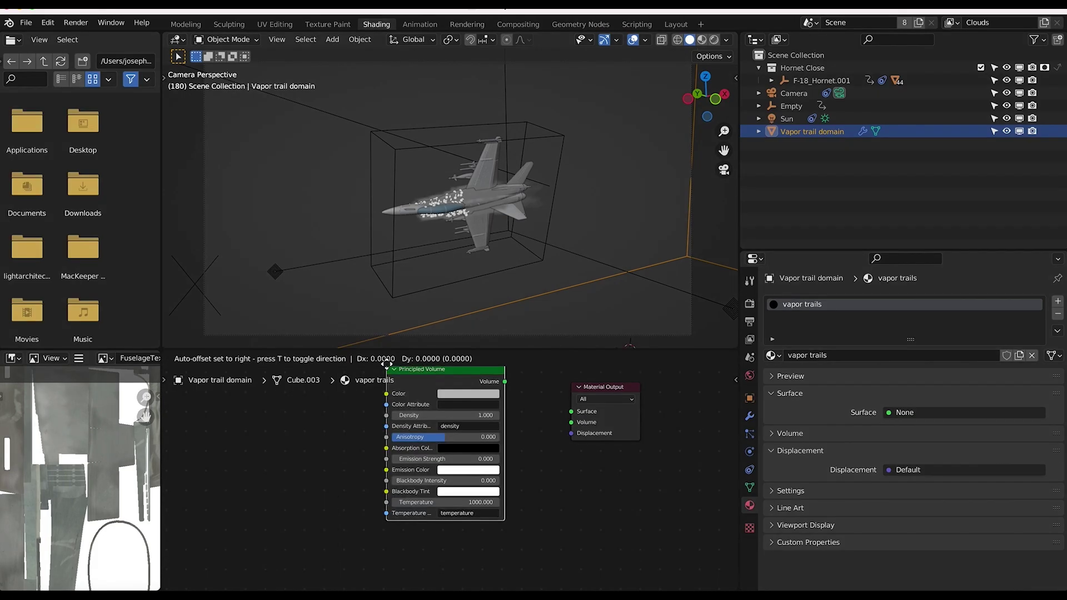
click(362, 399)
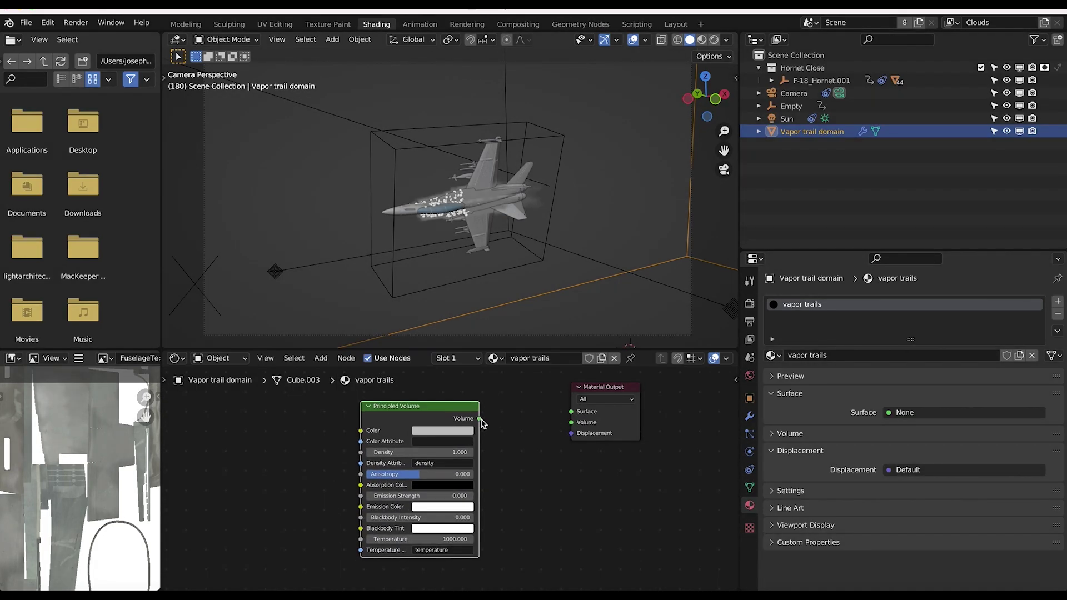
drag(479, 419, 574, 427)
Switch to rendered preview, turn off the Hornet Close holdout, and make the volume colour white
key(z)
click(501, 175)
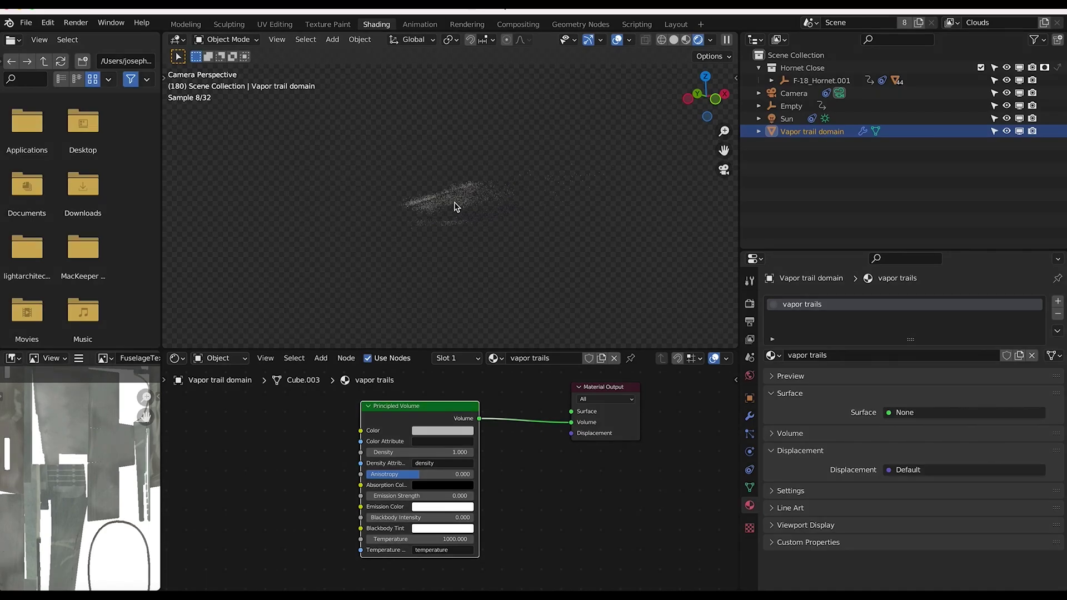
click(1044, 68)
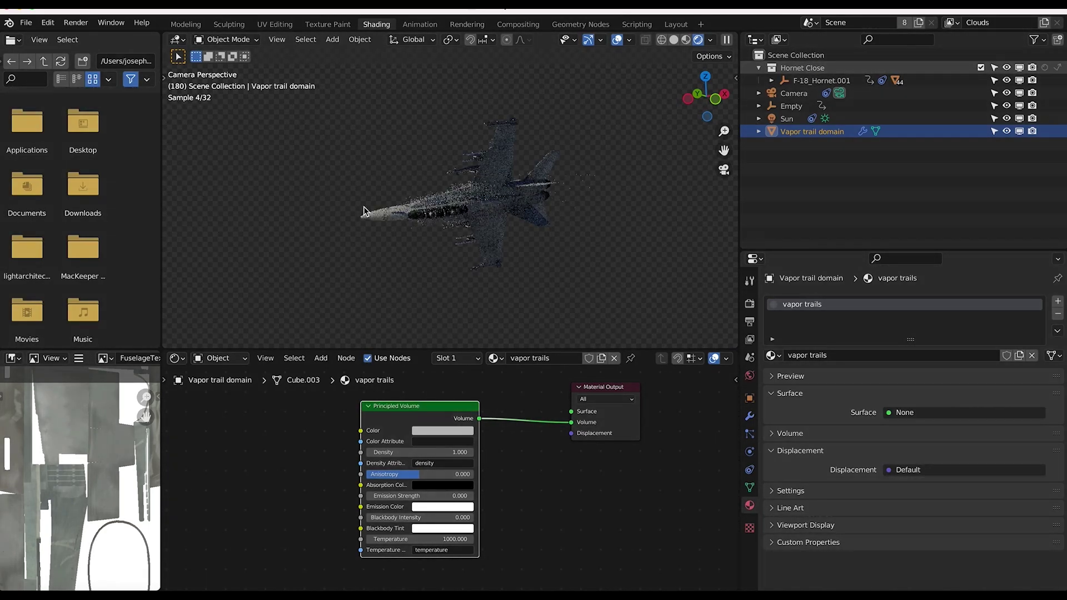
scroll(439, 208, up, 1)
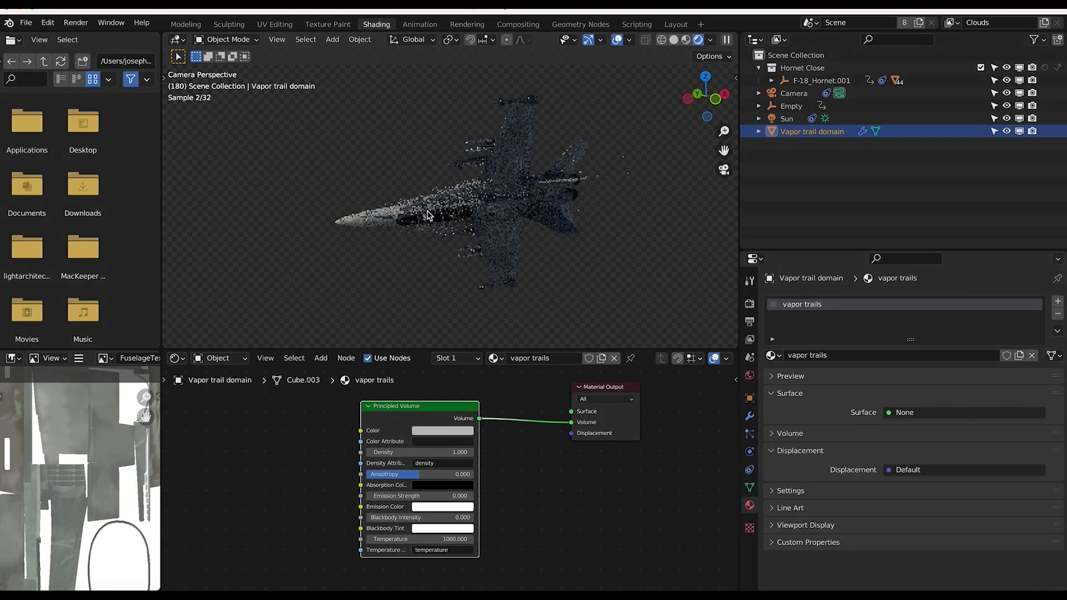
click(442, 430)
drag(498, 303, 497, 291)
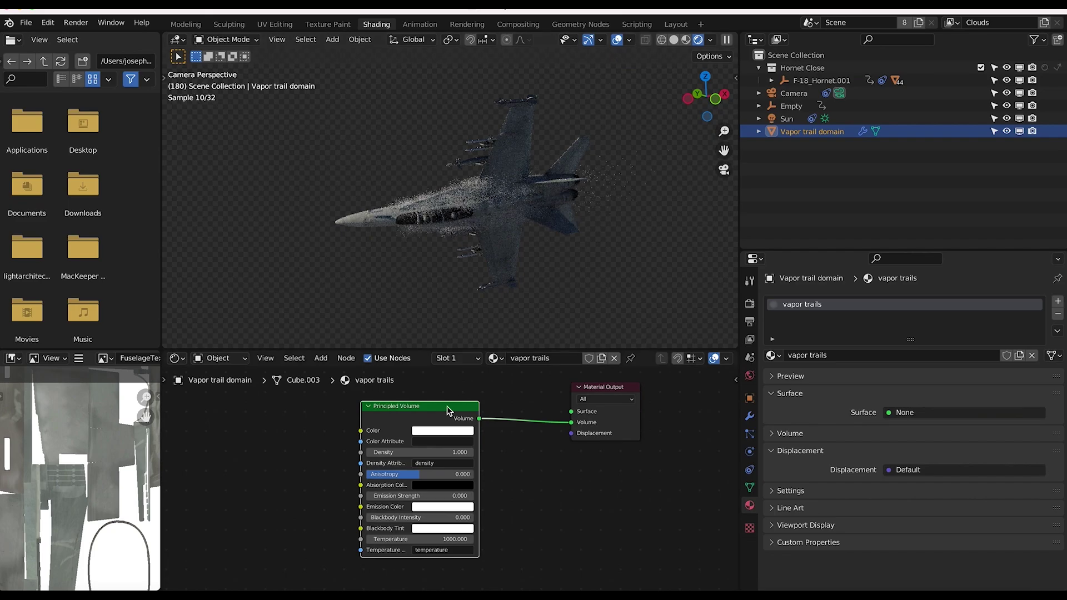
Try volume Density 5 and 10, settle on 8, and hold out Hornet Close again
double_click(425, 451)
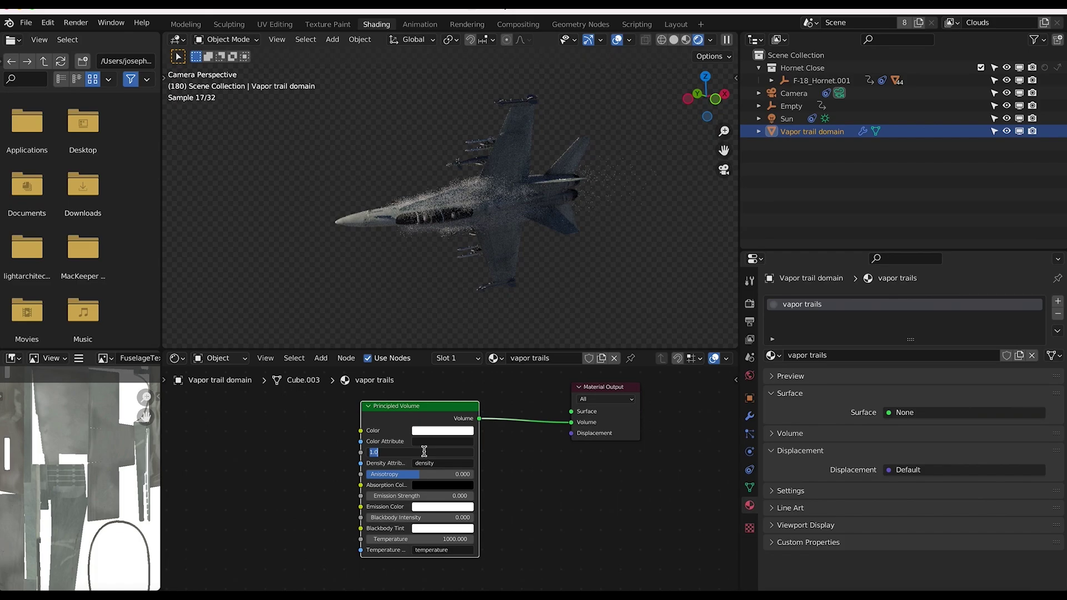
key(Return)
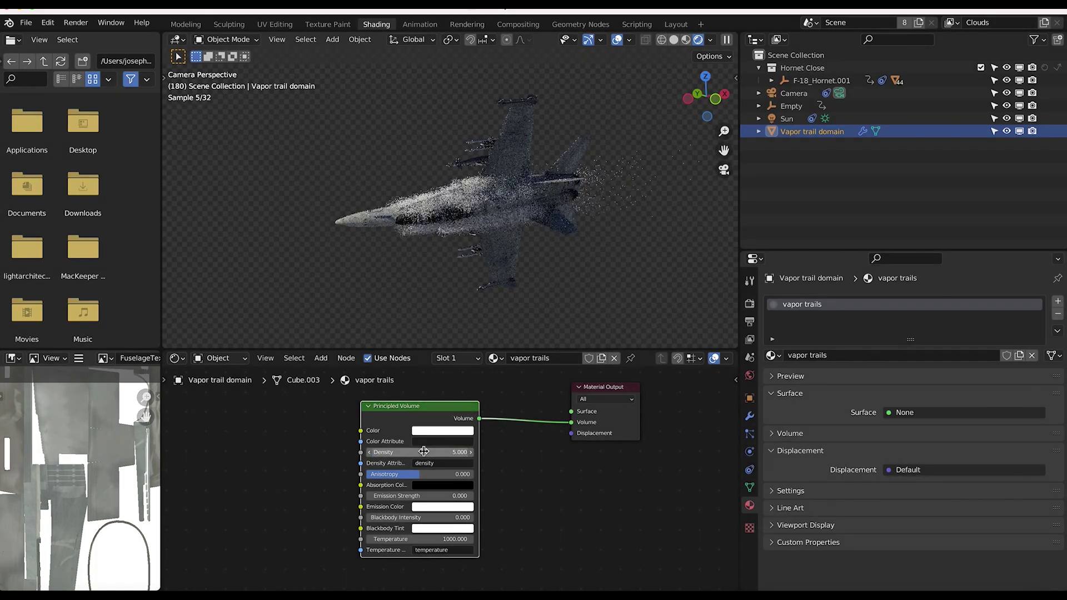
double_click(440, 455)
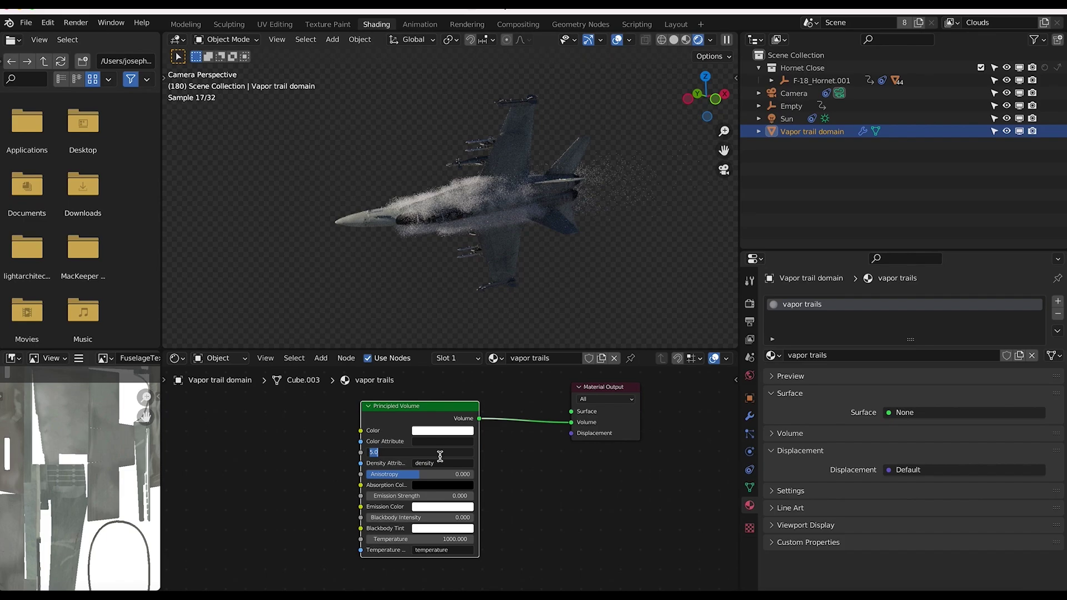
text(10)
key(Return)
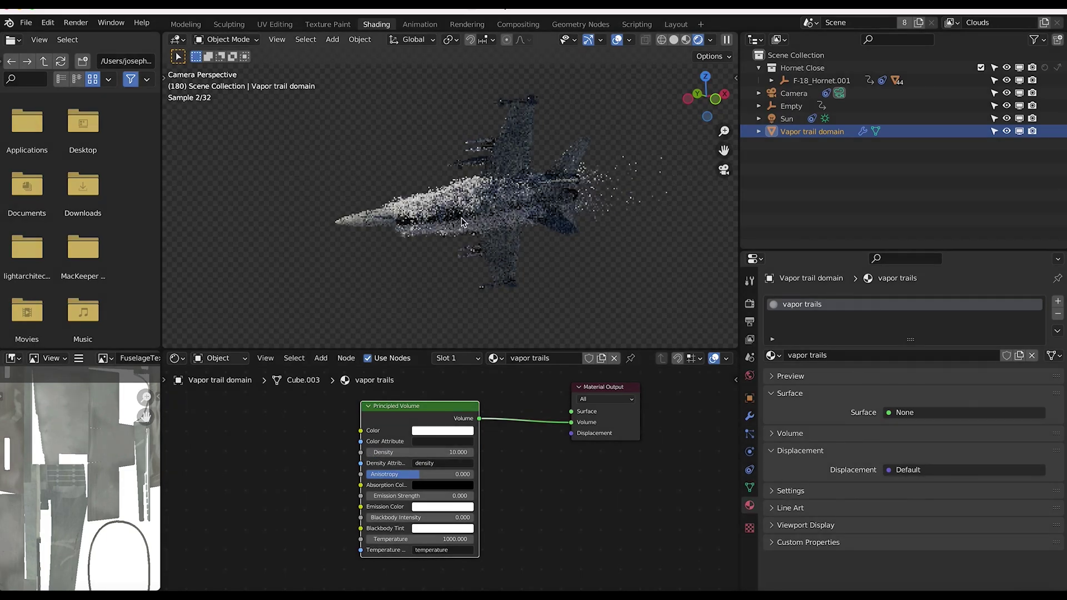
double_click(425, 451)
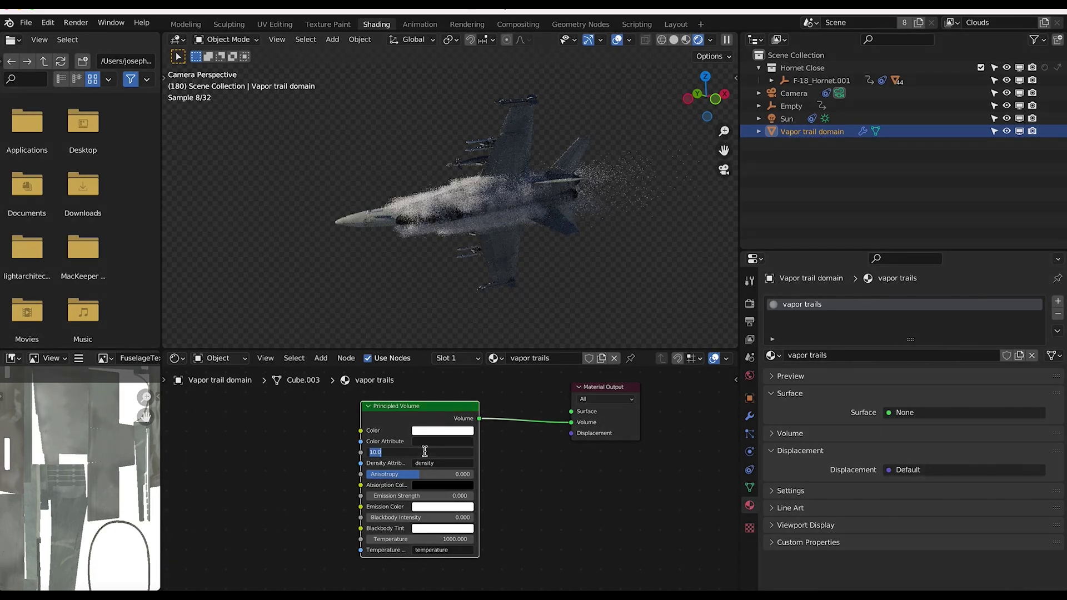
text(8)
key(Return)
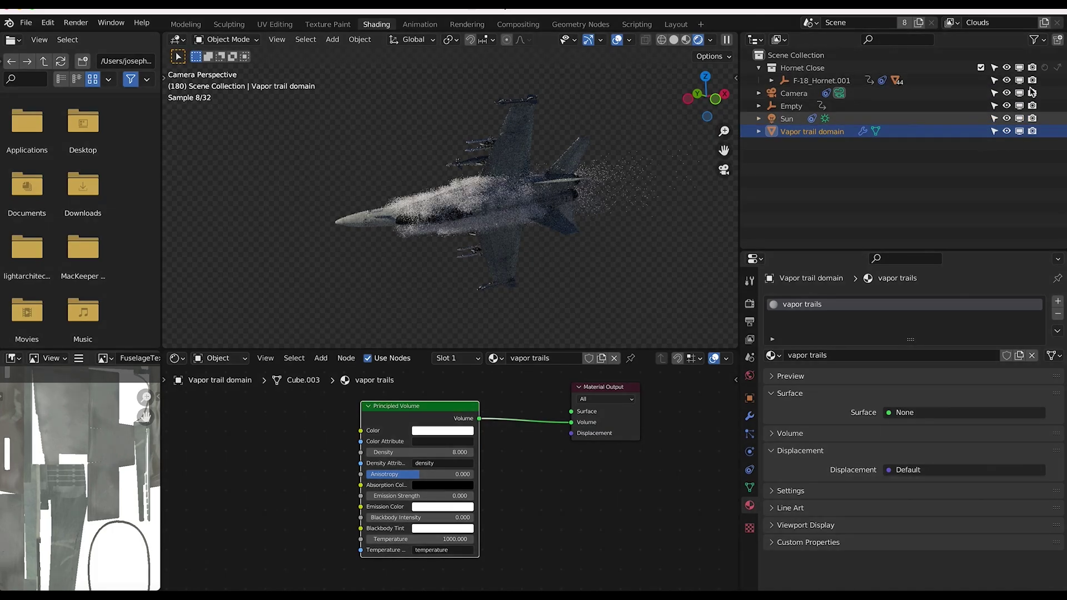
click(1045, 67)
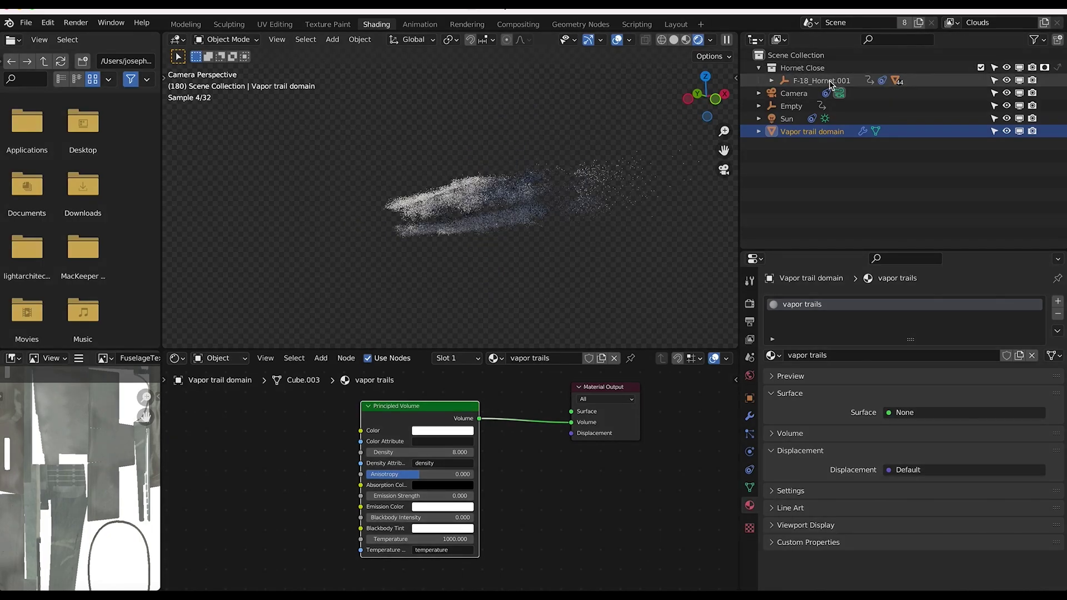